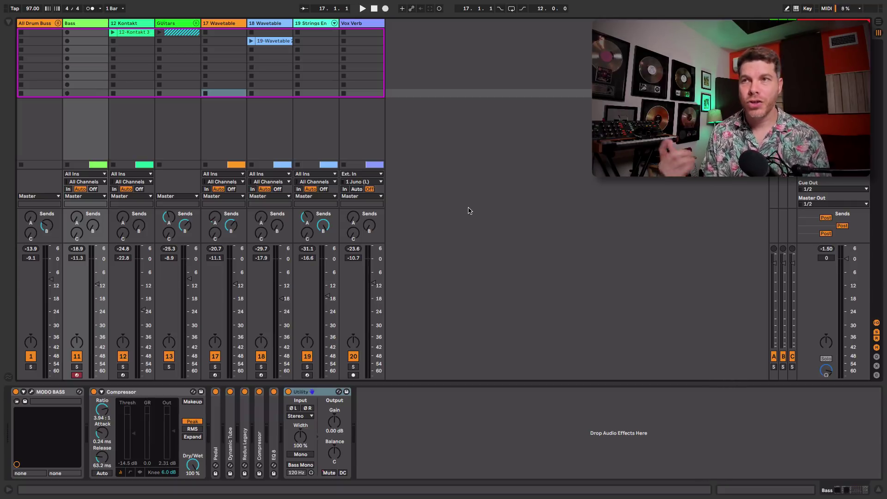
Play the mix and set the Guitars volume to -8.7 dB, lower 12 Kontakt to -24.3 dB and raise 17 Wavetable slightly.
key("space")
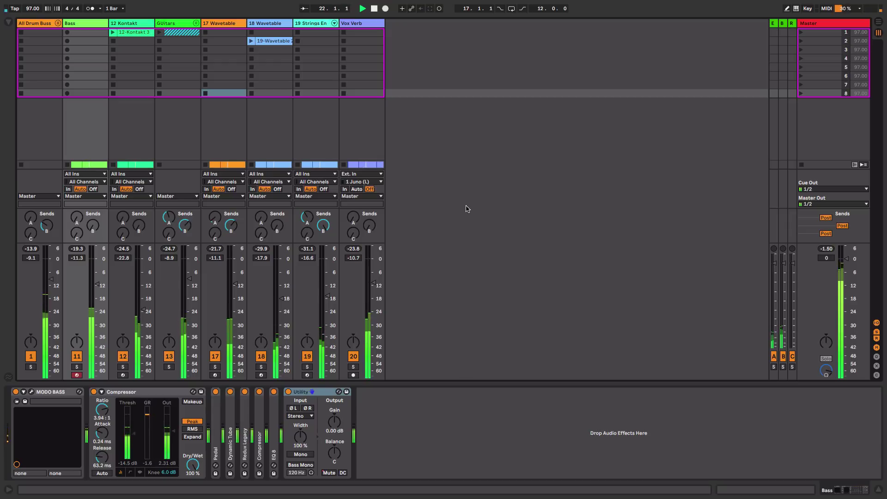
left_click_drag(189, 279, 189, 278)
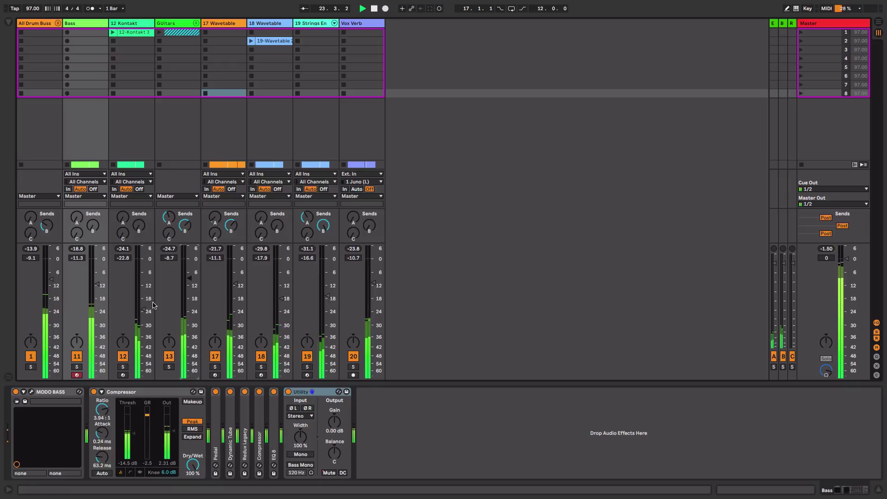
left_click_drag(143, 309, 143, 313)
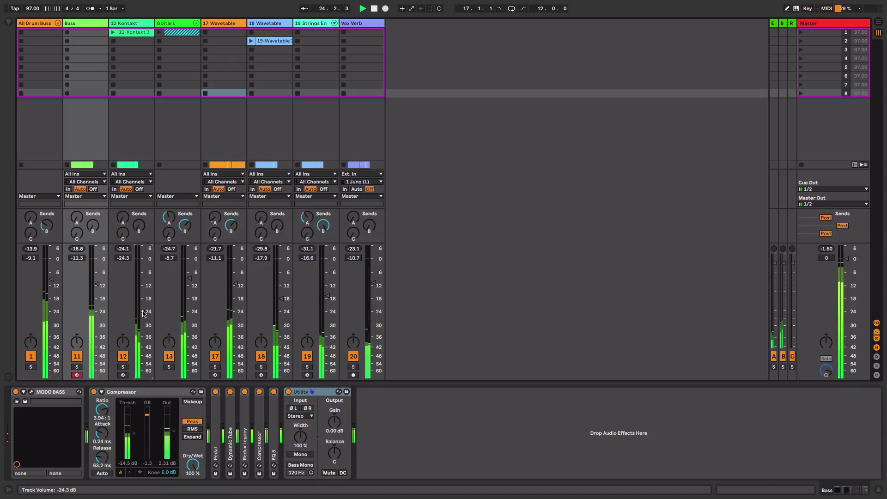
left_click_drag(236, 283, 236, 280)
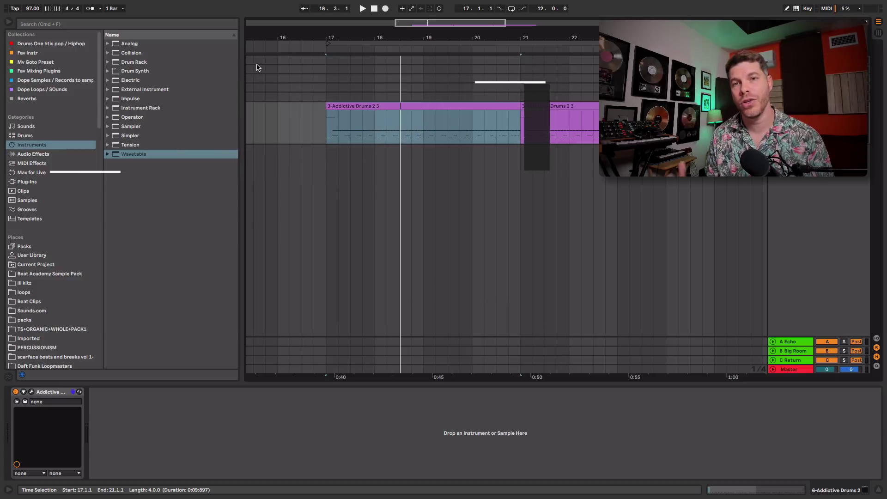
Open the Addictive Drums 2 plug-in on its drum track and look through its preset gallery, Kit and Edit pages.
left_click(481, 216)
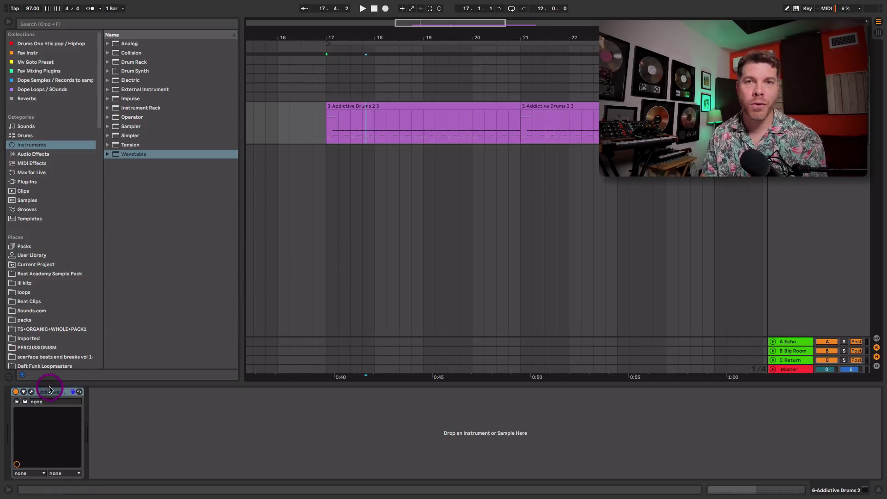
left_click(31, 392)
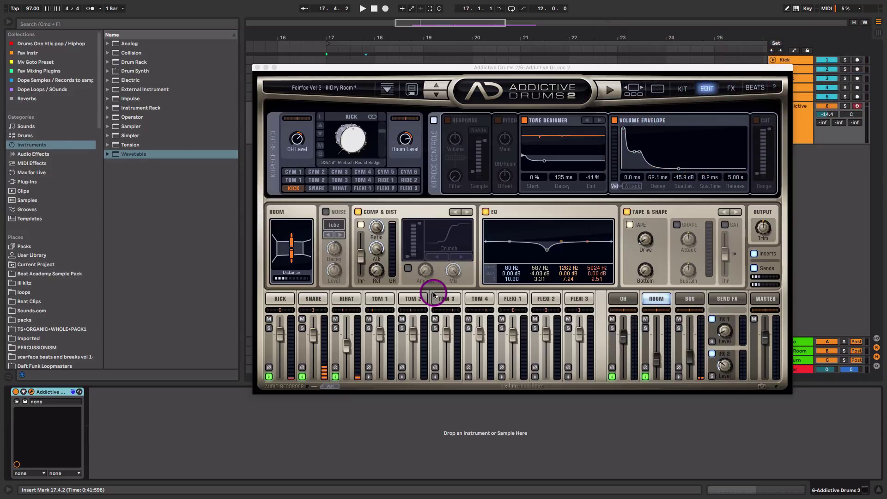
left_click(658, 91)
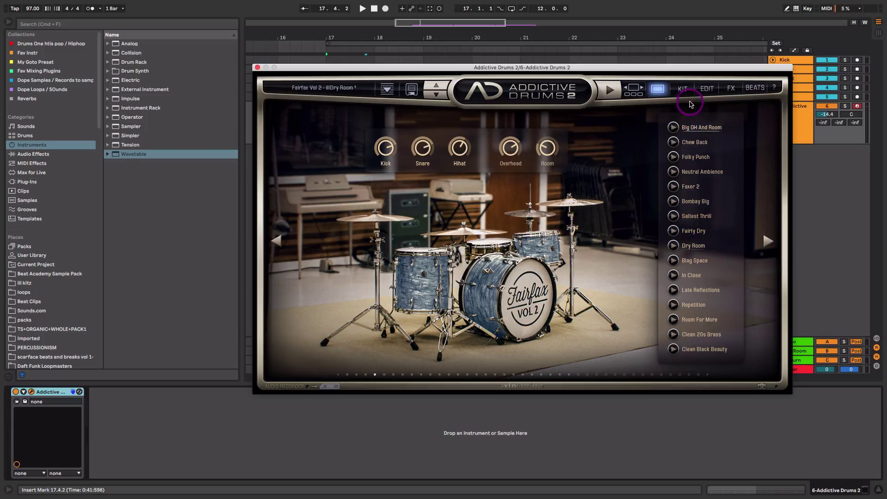
left_click(678, 88)
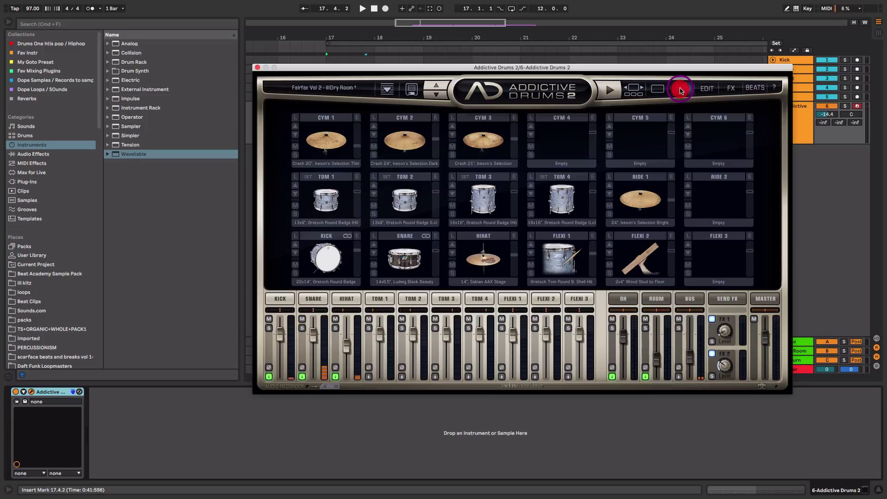
left_click(698, 90)
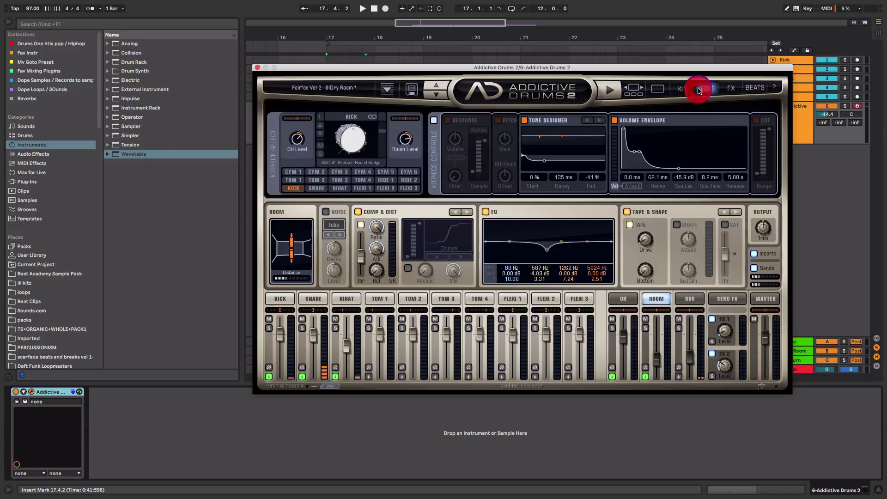
View the Edit settings of the kick, snare and hi-hat mixer channels in Addictive Drums 2.
left_click(280, 298)
left_click(308, 299)
left_click(347, 300)
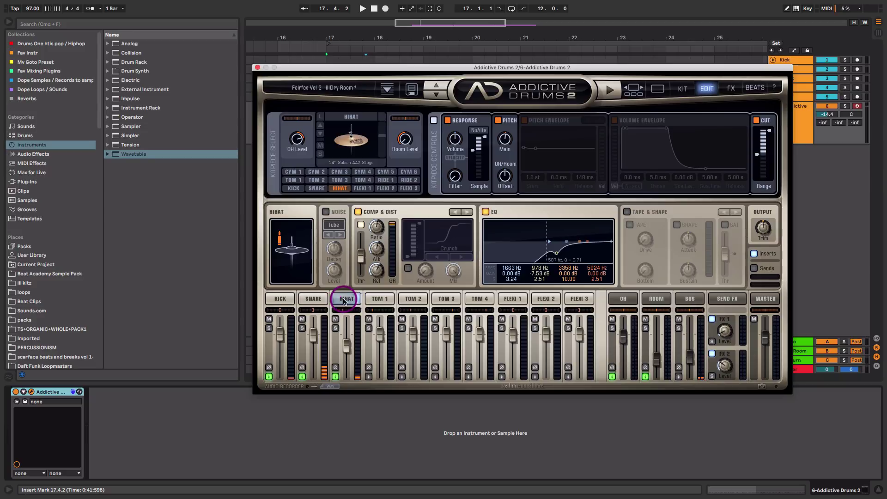
Route the kick channel's output in Addictive Drums 2 to Separate Out (Post Fader).
left_click(280, 299)
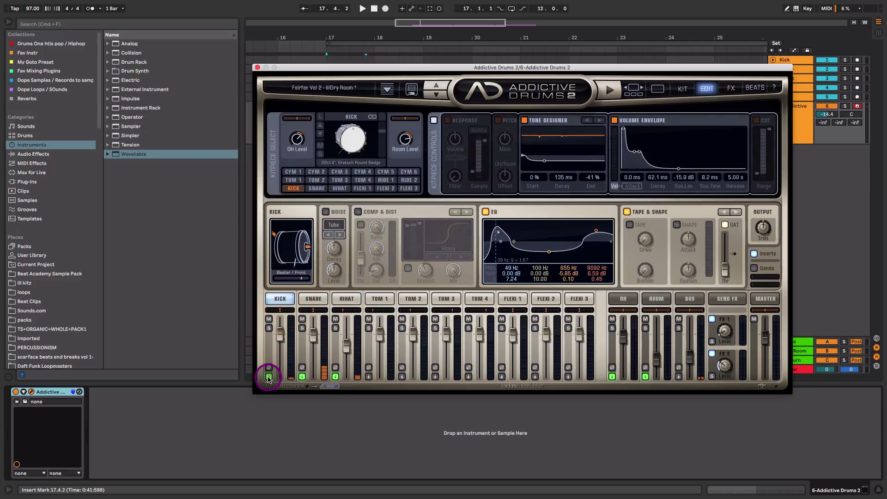
left_click(268, 377)
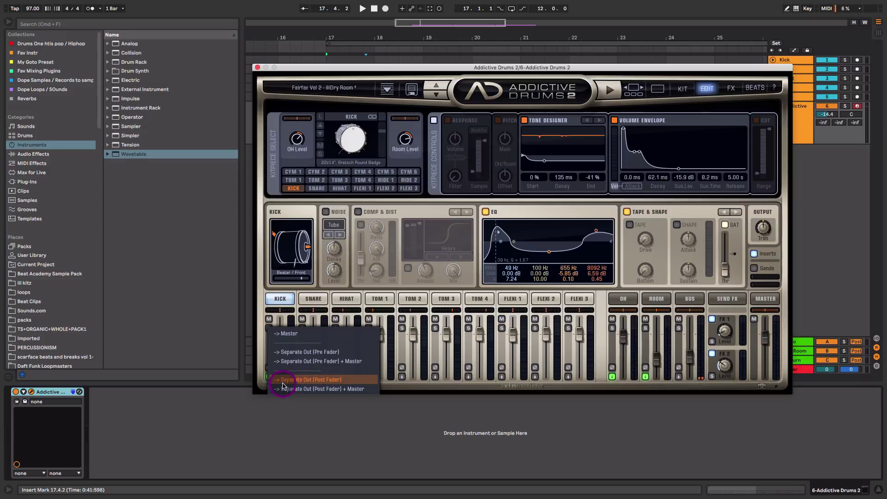
left_click(303, 286)
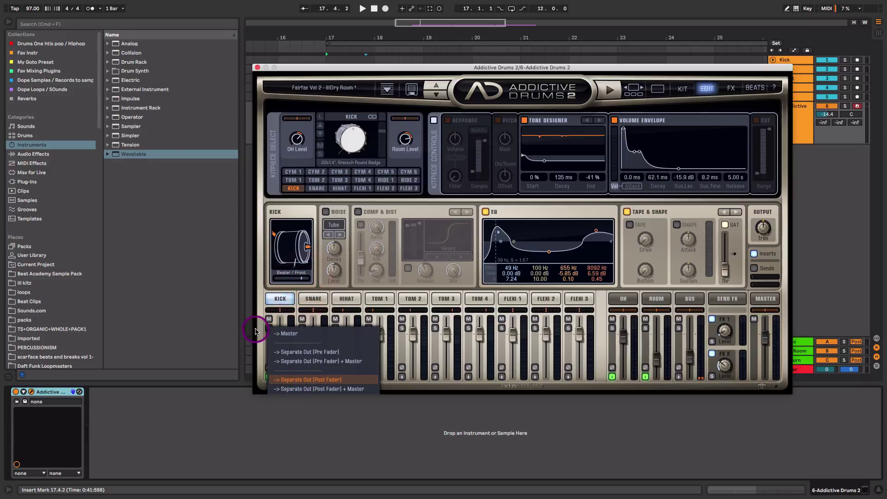
left_click(258, 330)
left_click(268, 377)
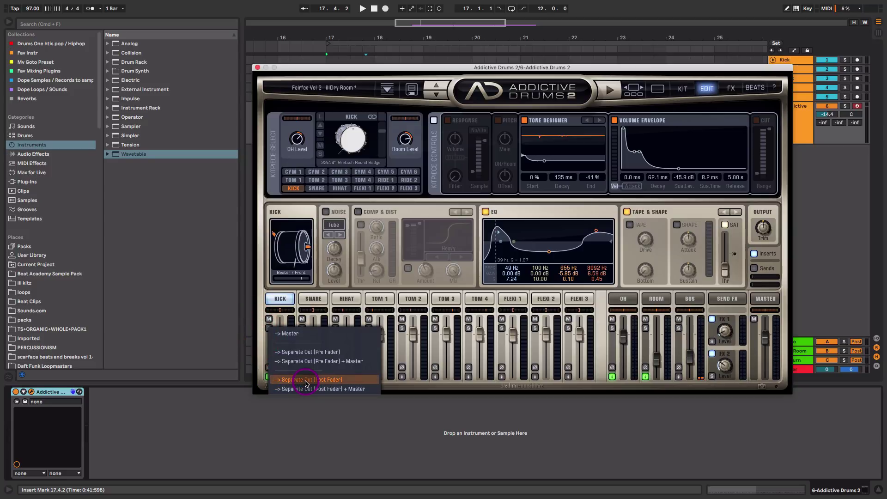
left_click(305, 380)
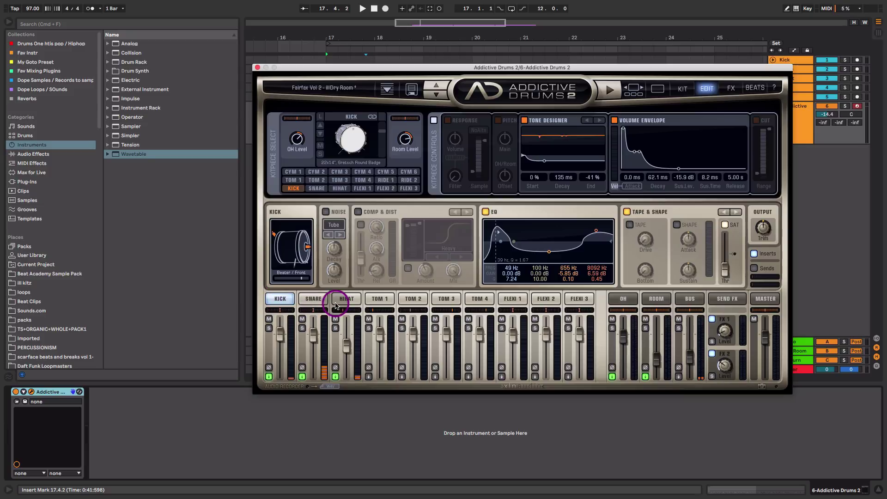
View the overhead and room channel settings in Addictive Drums 2, then close the plug-in and show the Session View mixer.
left_click(623, 298)
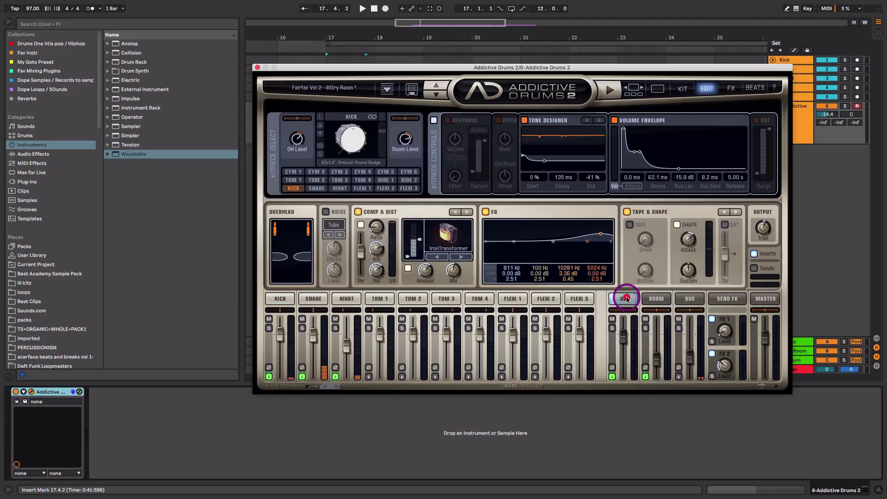
left_click(659, 299)
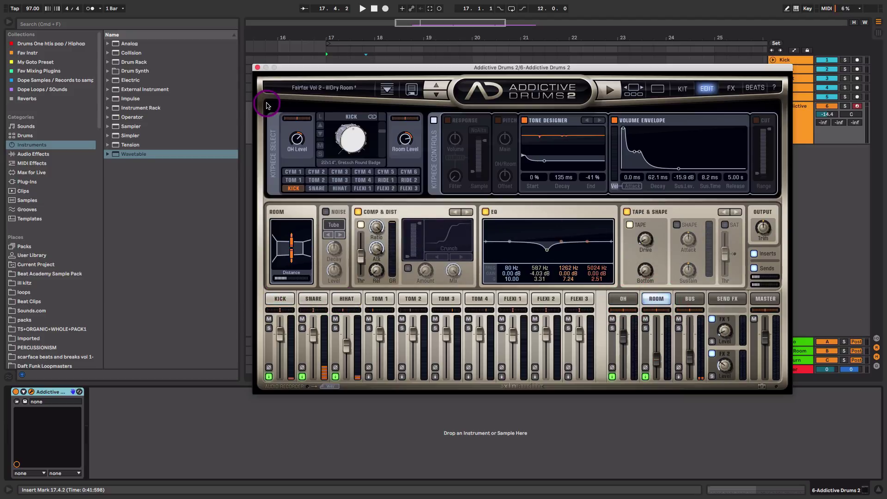
left_click(257, 68)
key("Tab")
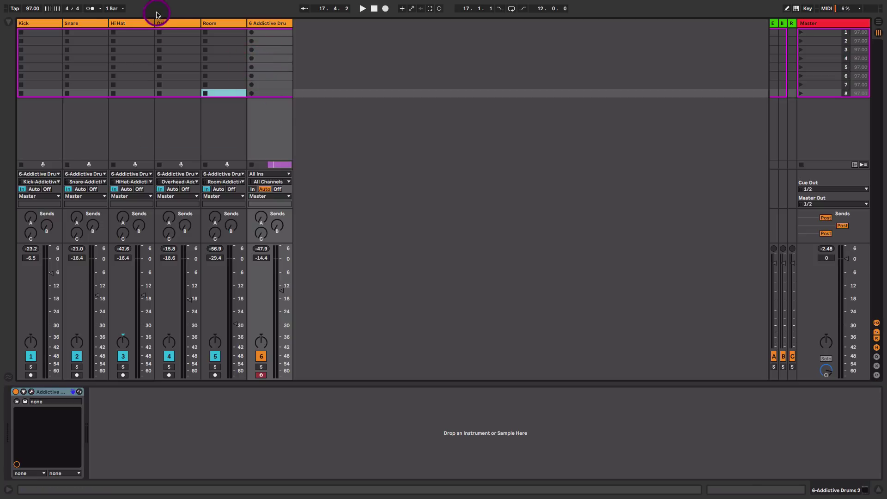
Insert an audio track after the Kick track and set its input source to 7-Addictive Drums 2.
left_click(46, 26)
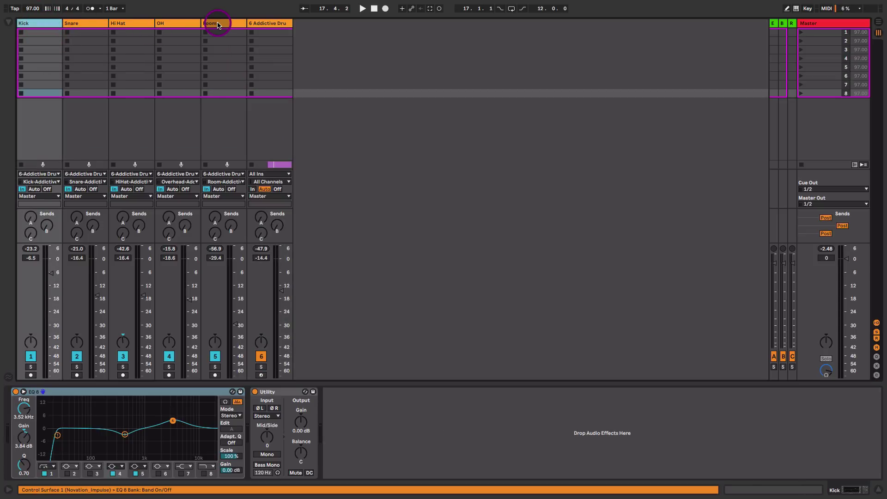
key("ctrl+t")
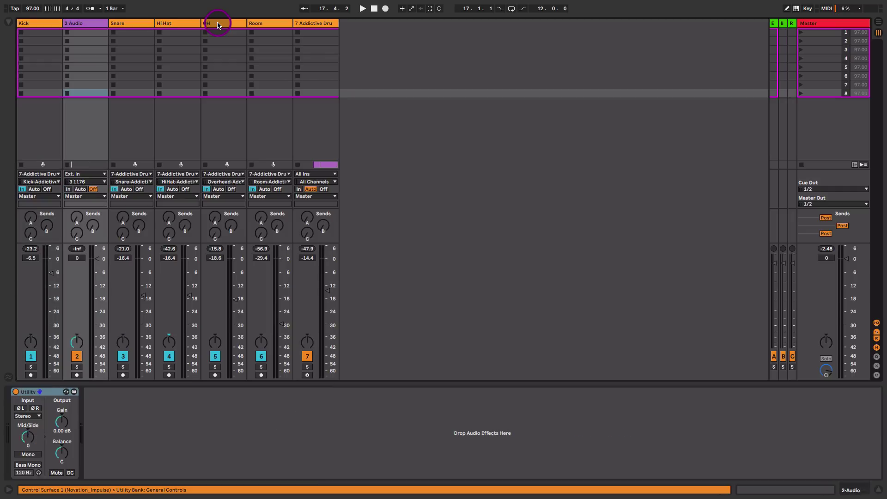
left_click(82, 26)
left_click(102, 174)
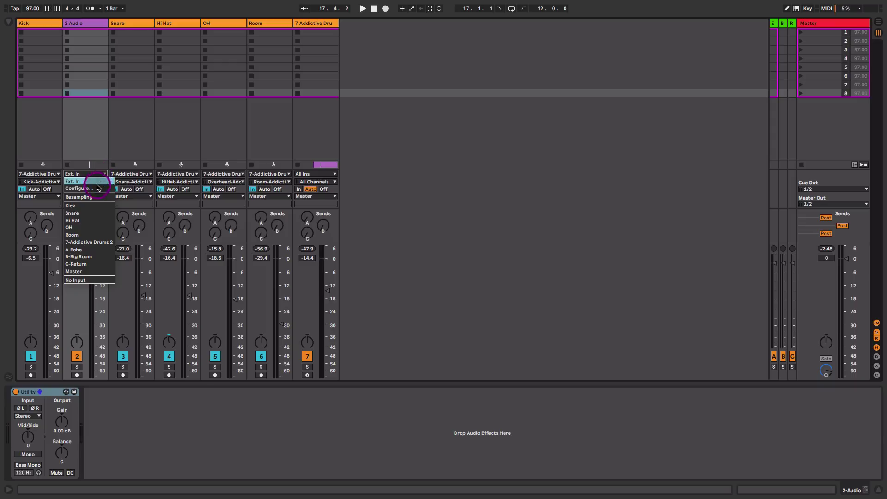
left_click(83, 243)
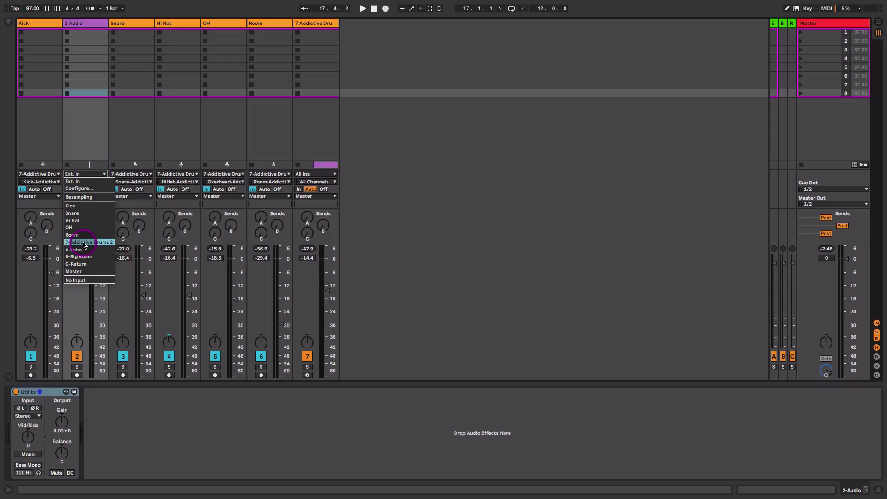
left_click(84, 243)
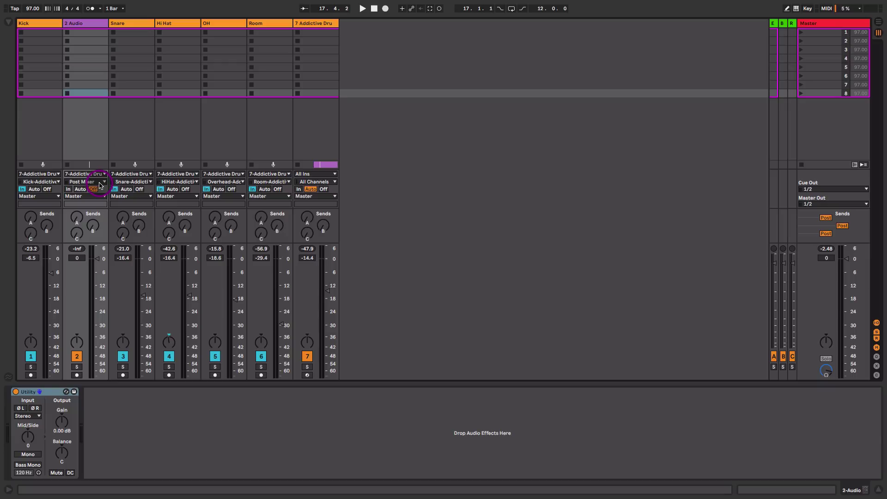
List the Addictive Drums 2 output channels available as the new audio track's input, then delete that track.
left_click(99, 182)
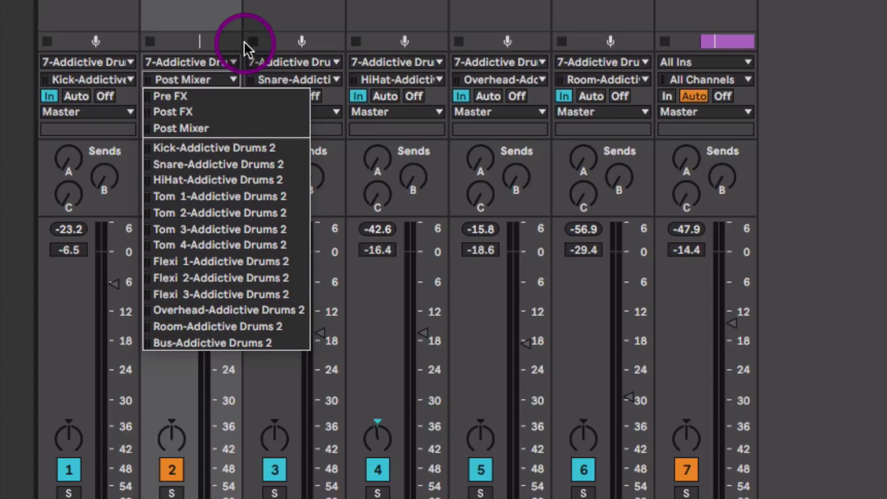
left_click(207, 2)
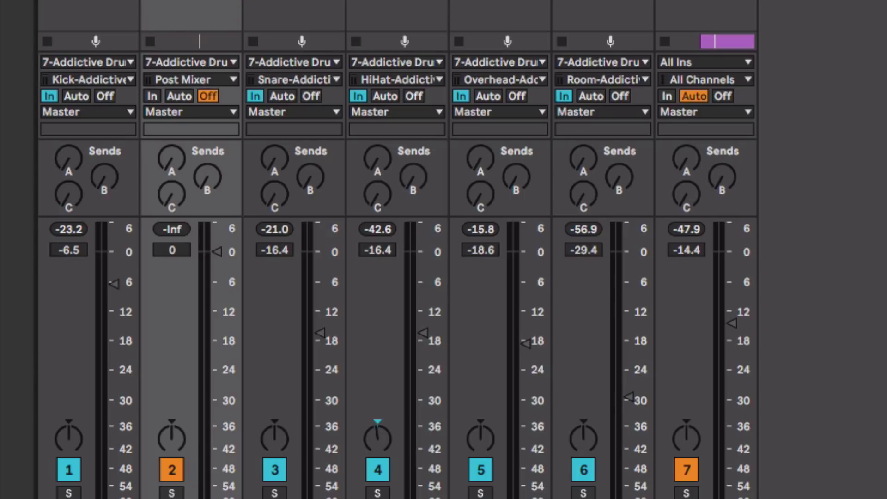
key("Delete")
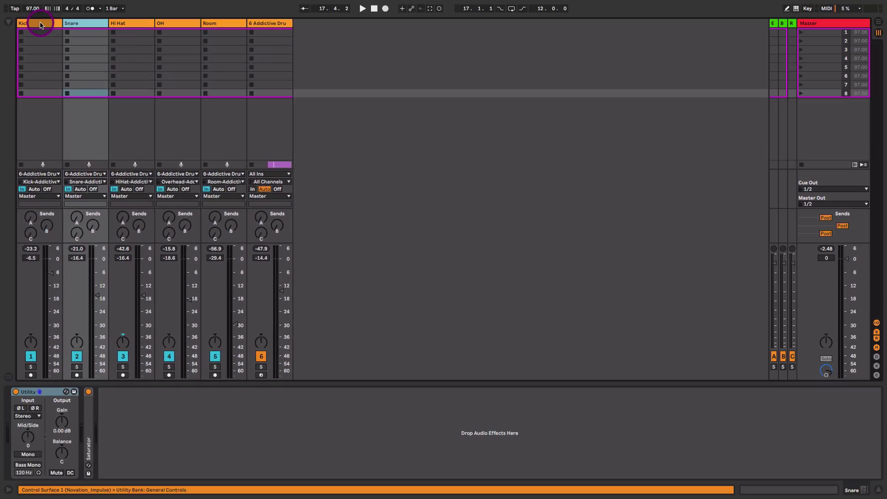
Step through the Kick, Snare and Room tracks, then switch the Kick track's monitoring to Off and back to In.
left_click(41, 25)
left_click(83, 24)
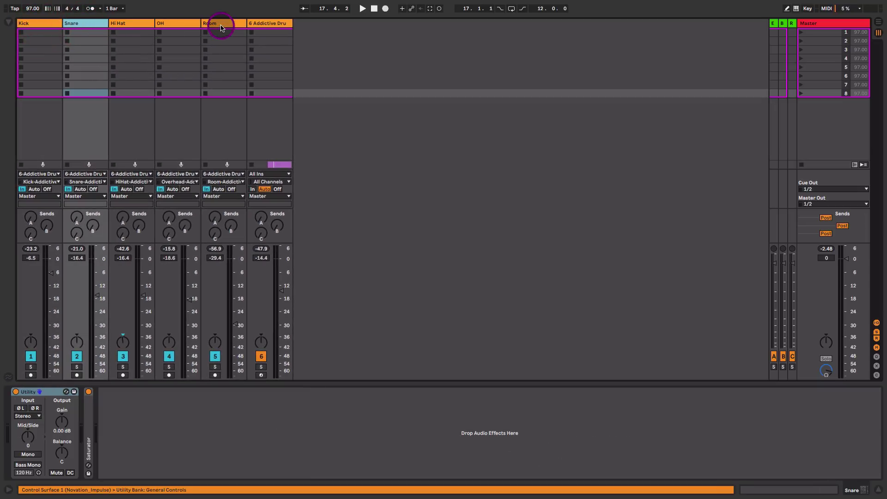
left_click(221, 25)
left_click(36, 23)
left_click(62, 118)
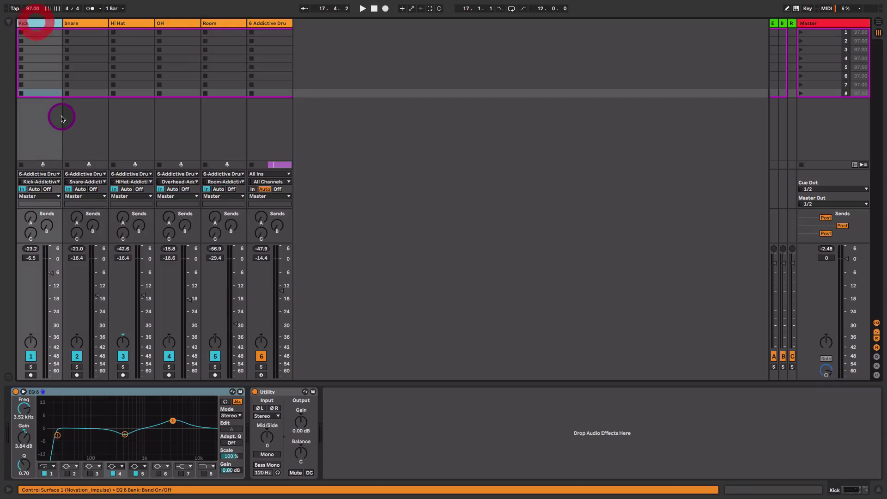
left_click(49, 190)
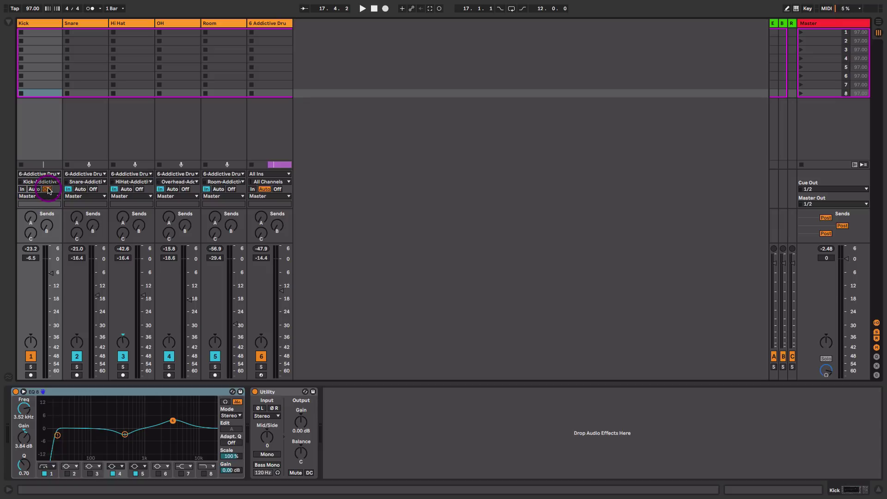
left_click(22, 190)
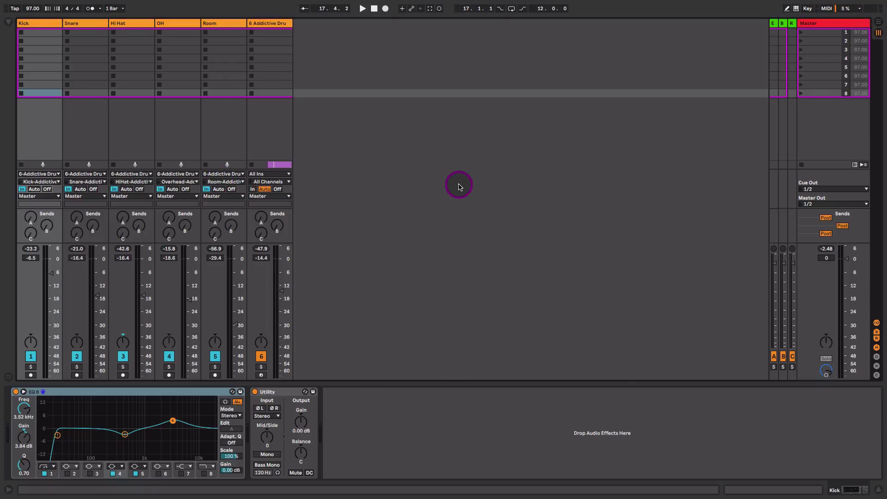
Open the Addictive Drums 2 MIDI clip at bar 17 of the arrangement in the note editor and play it.
key("Tab")
double_click(428, 106)
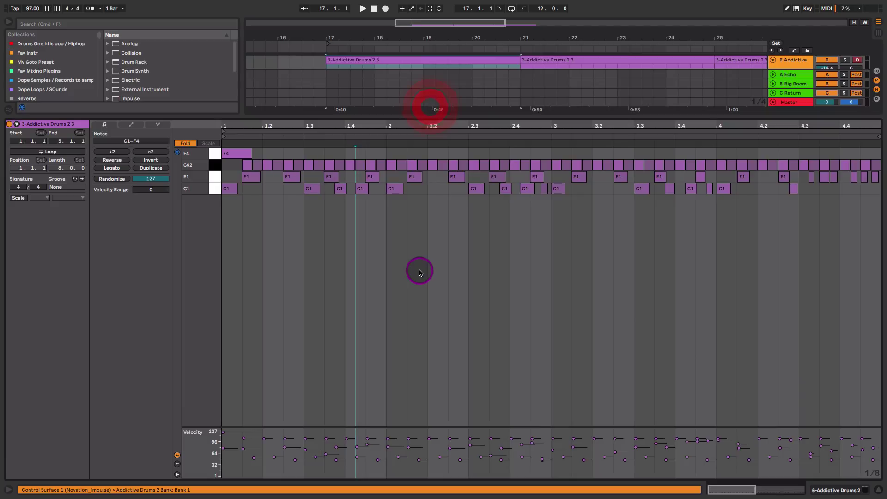
key("space")
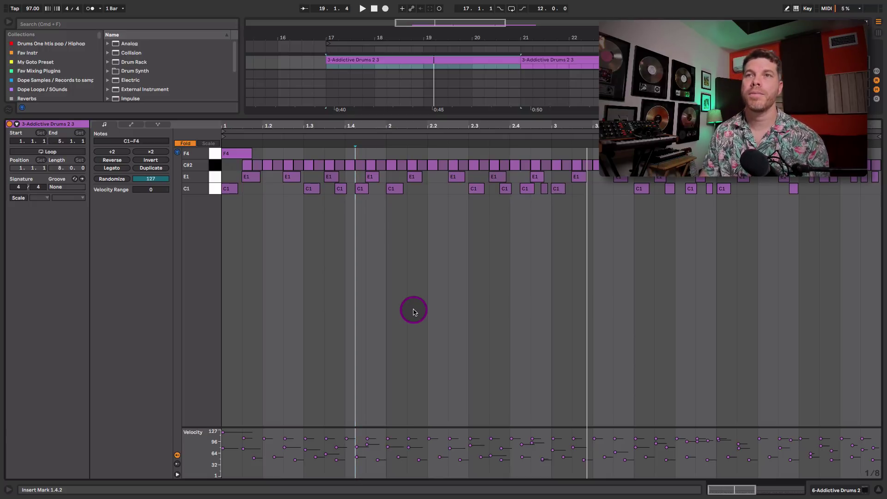
Examine the velocities of the first C#2 notes at the start of the drum clip.
left_click_drag(232, 127, 232, 150)
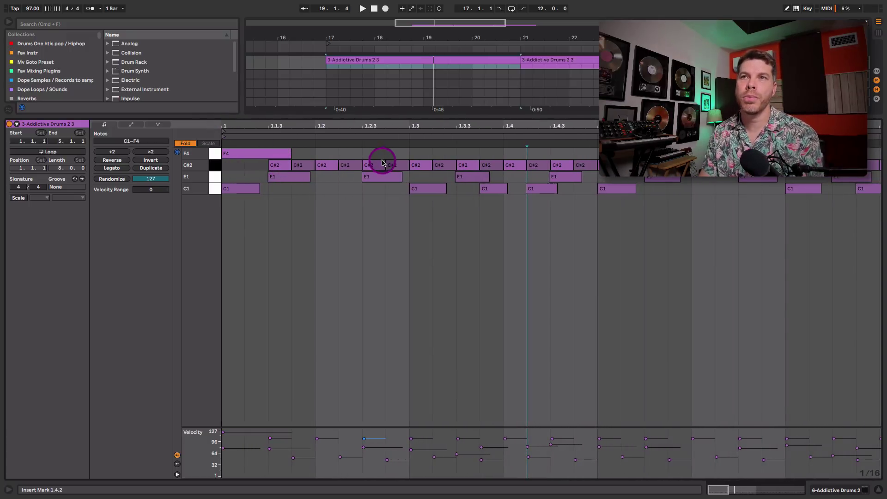
left_click(279, 169)
left_click(326, 165)
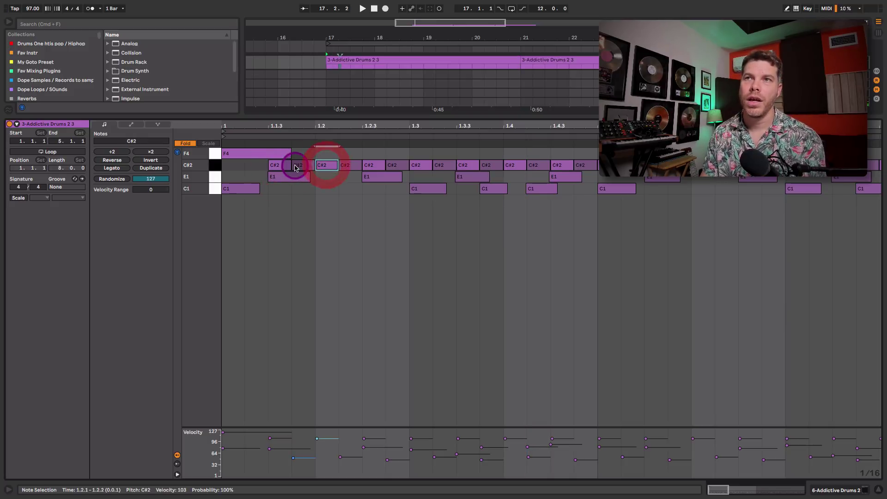
left_click(283, 166)
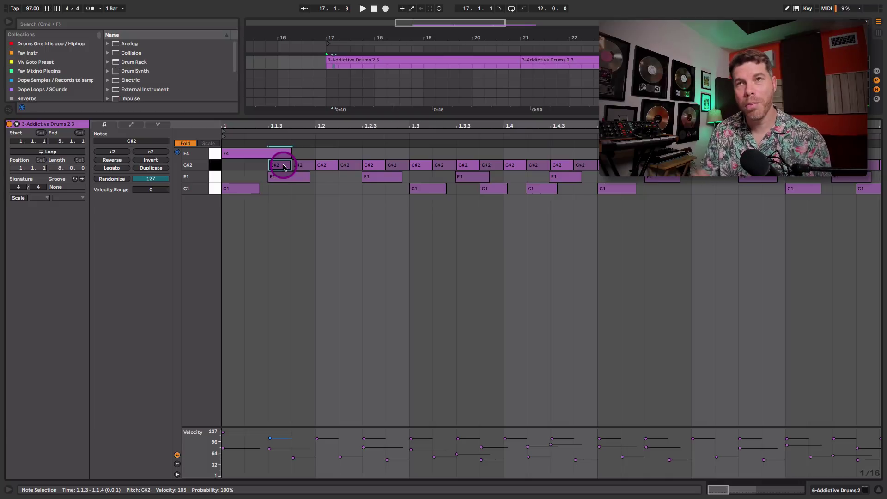
Try redrawing the C#2 notes from 1.1.3 up to 1.3 at velocity 100, play them, and undo the drawing.
key("b")
left_click(272, 166)
left_click(272, 165)
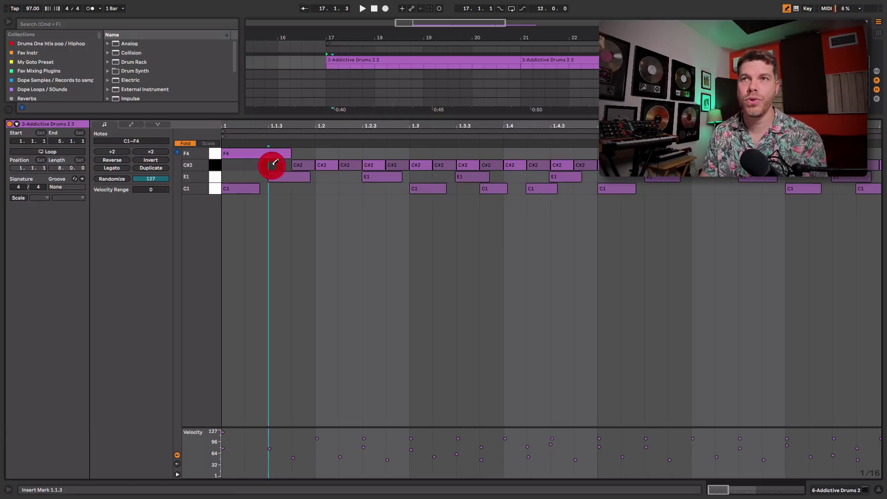
left_click_drag(283, 162, 397, 159)
key("space")
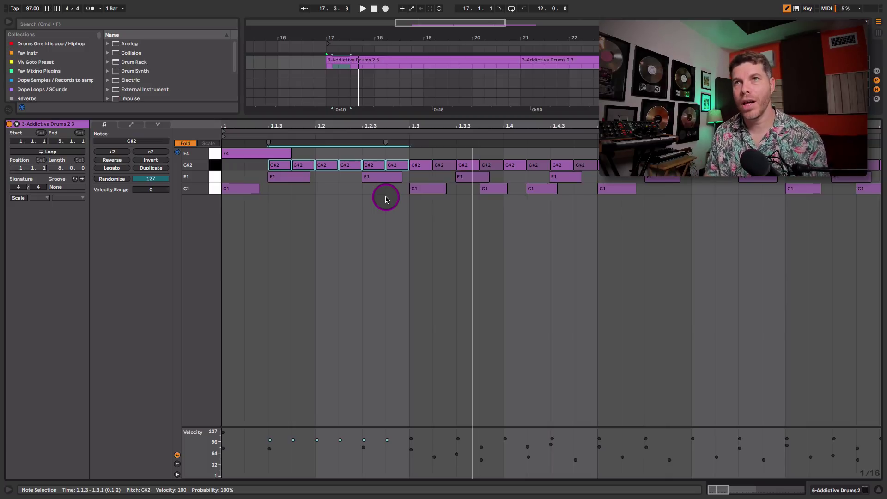
key("super+z")
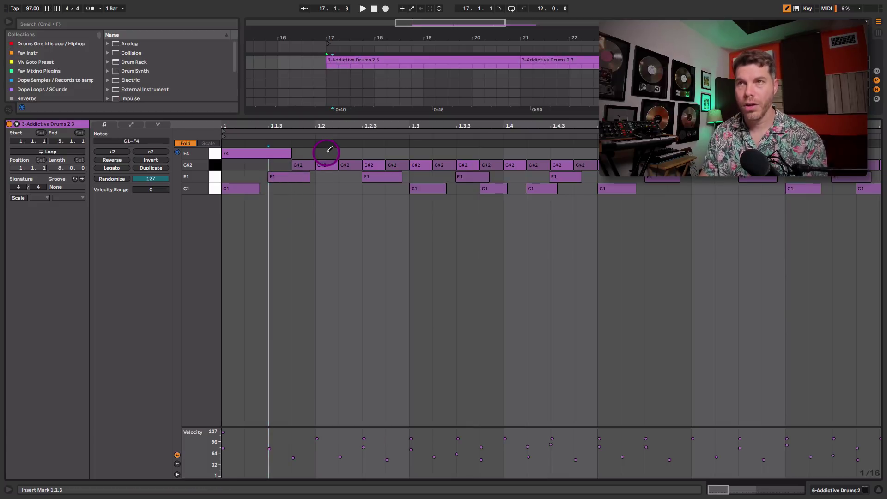
Add a C#2 note at 1.1.3, enlarge the velocity lane, and set the following C#2 note's velocity to 53.
double_click(284, 166)
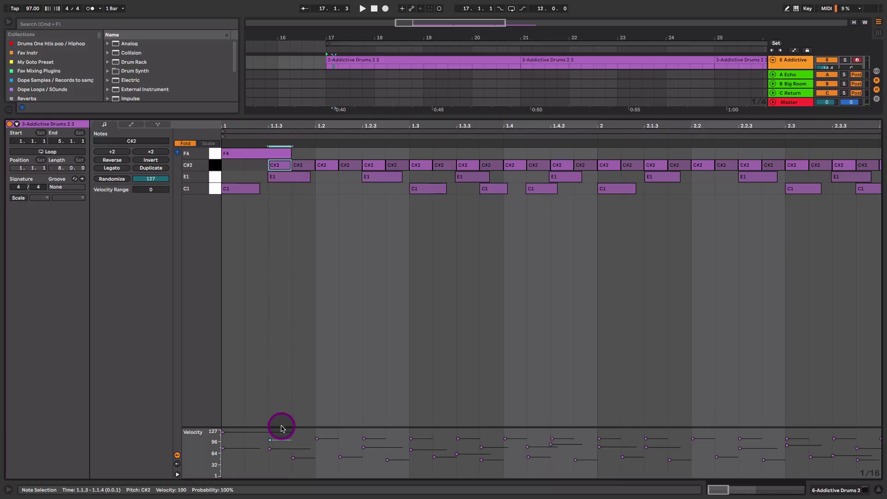
left_click_drag(283, 425, 283, 399)
left_click(278, 167)
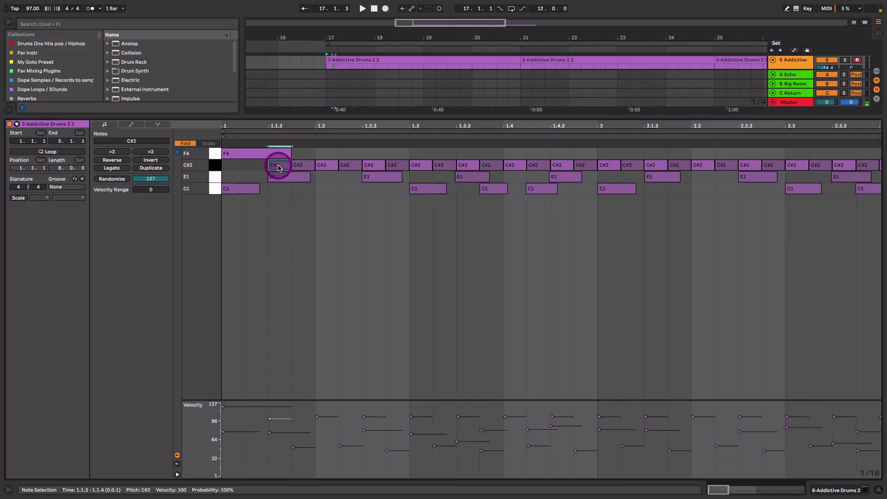
double_click(301, 165)
left_click_drag(292, 419, 294, 446)
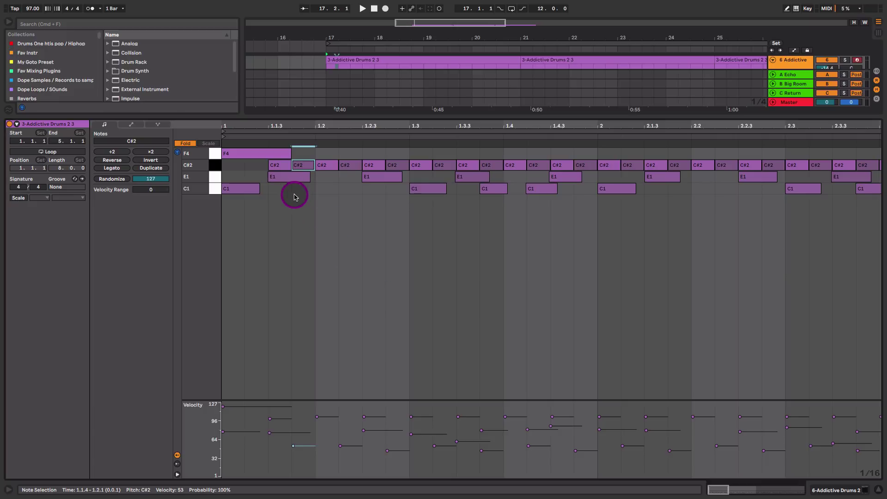
Select all E1 notes and all C1 notes in turn to examine their velocities.
left_click(215, 178)
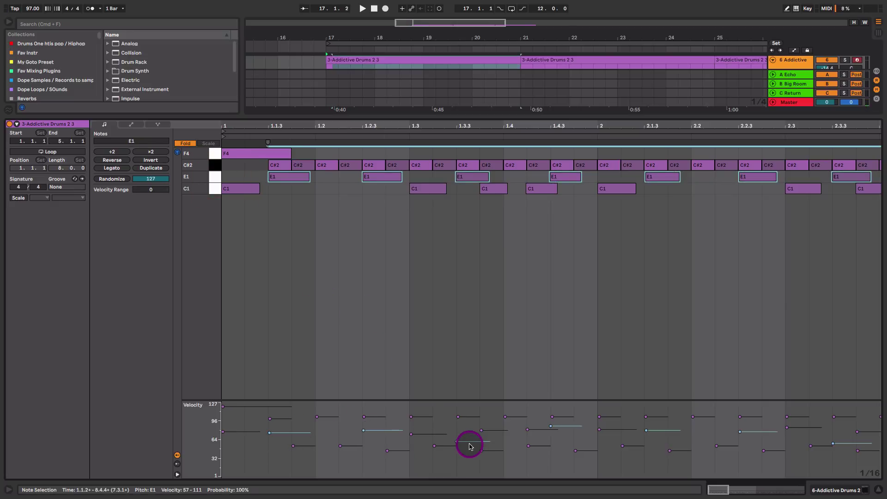
left_click(216, 189)
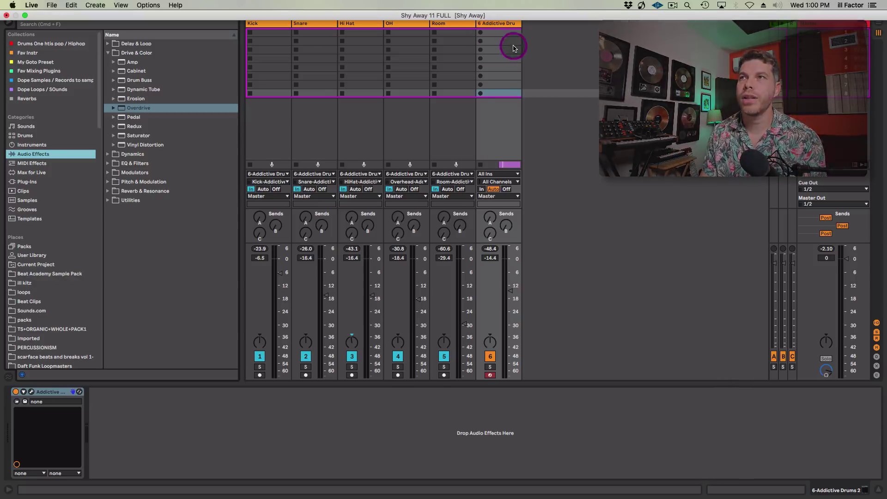
Group the tracks from Kick through Addictive Drums 2 and add an Overdrive effect to the group.
left_click(267, 24)
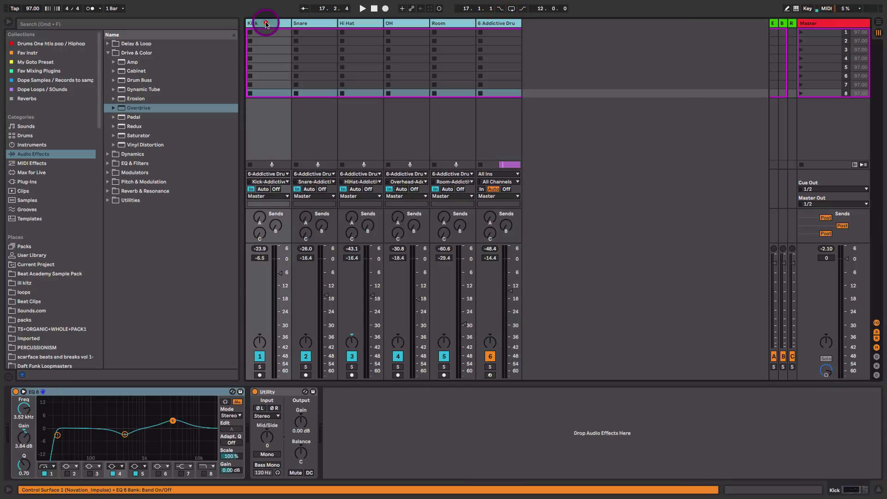
key("super+g")
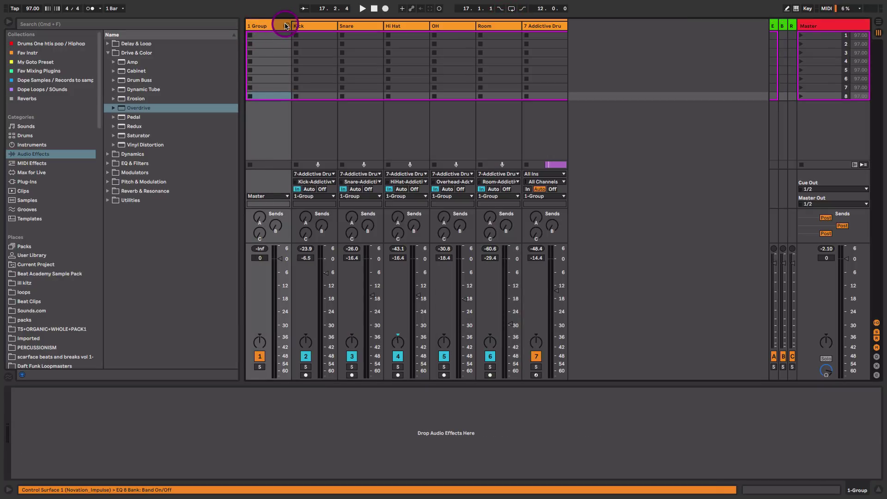
left_click(286, 25)
left_click(286, 25)
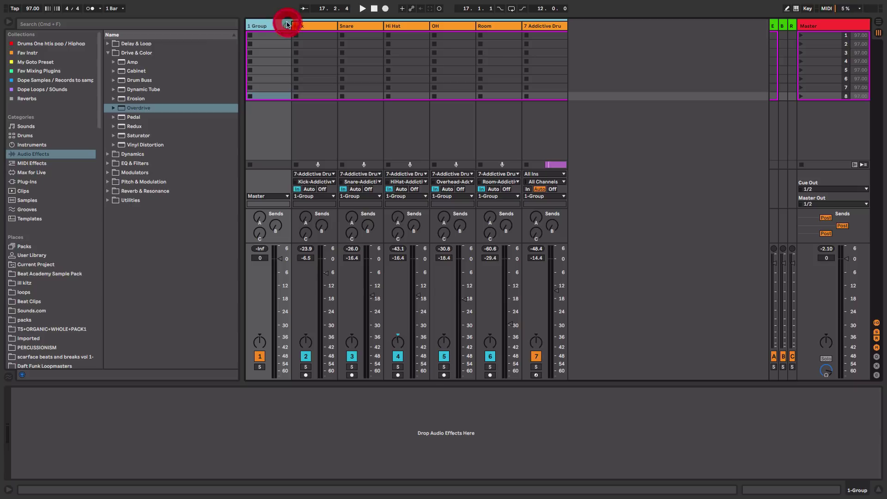
left_click_drag(127, 109, 274, 83)
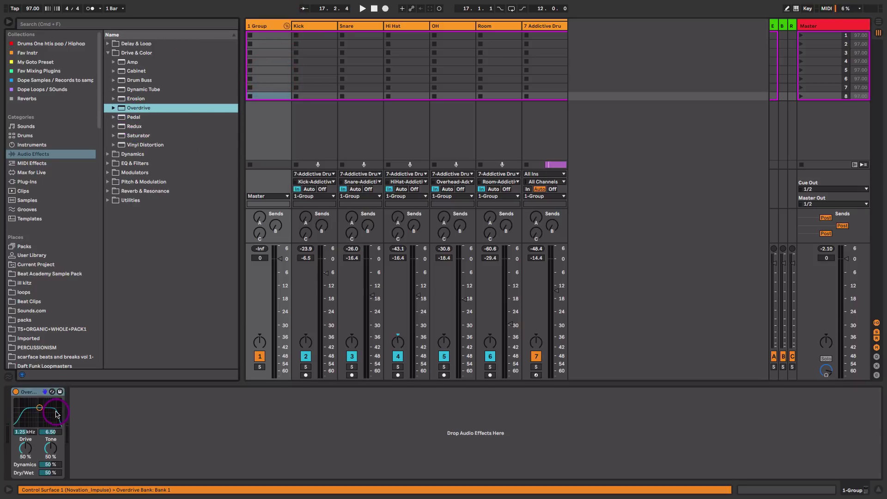
left_click(110, 416)
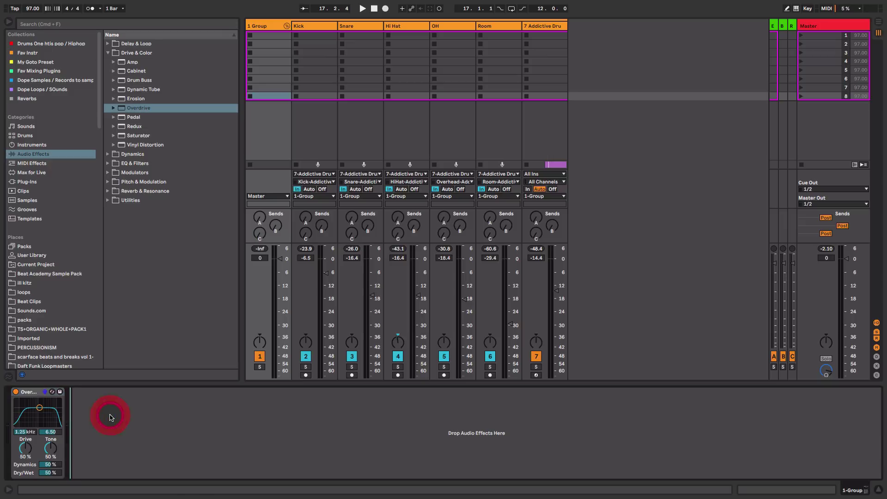
Set the group's Overdrive to Drive 62 %, Tone 38 %, Dynamics 45 % and Dry/Wet 55 % during playback.
key("space")
left_click(59, 463)
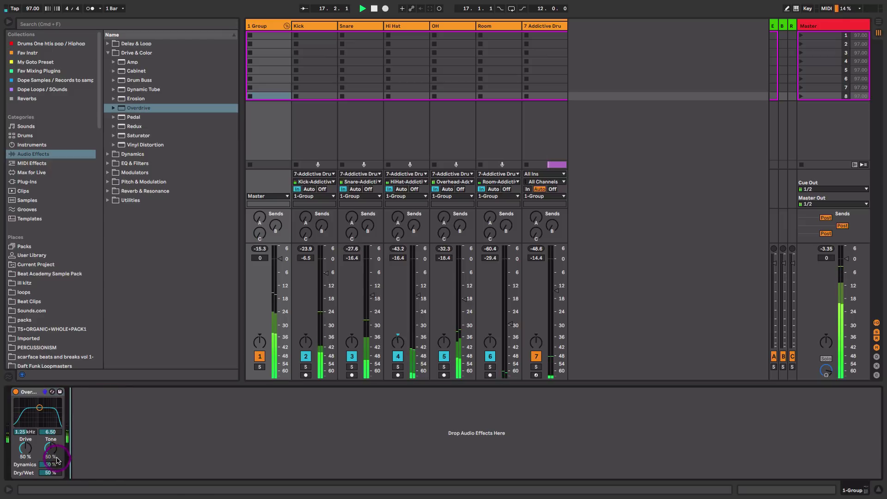
left_click_drag(25, 447, 55, 472)
left_click(24, 452)
key("space")
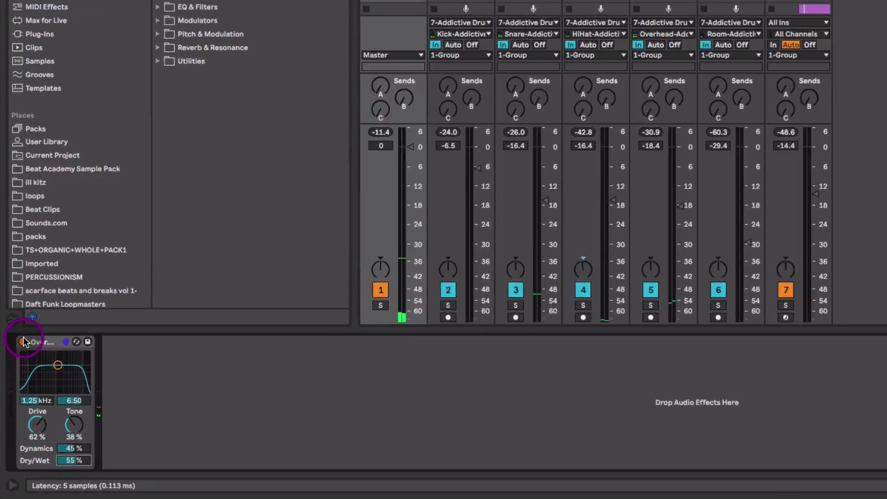
Compare the drums with the Overdrive bypassed and enabled, and adjust its Drive to 63 % and Tone to 37 %.
left_click(15, 391)
key("space")
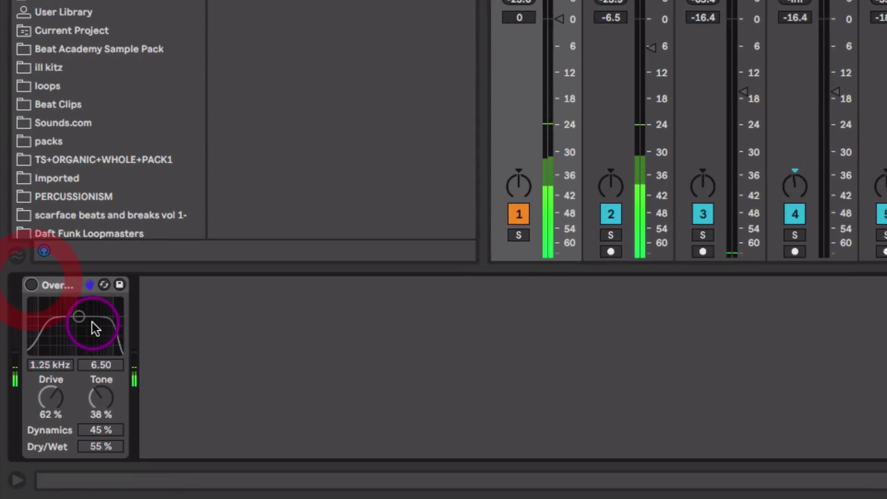
left_click(31, 284)
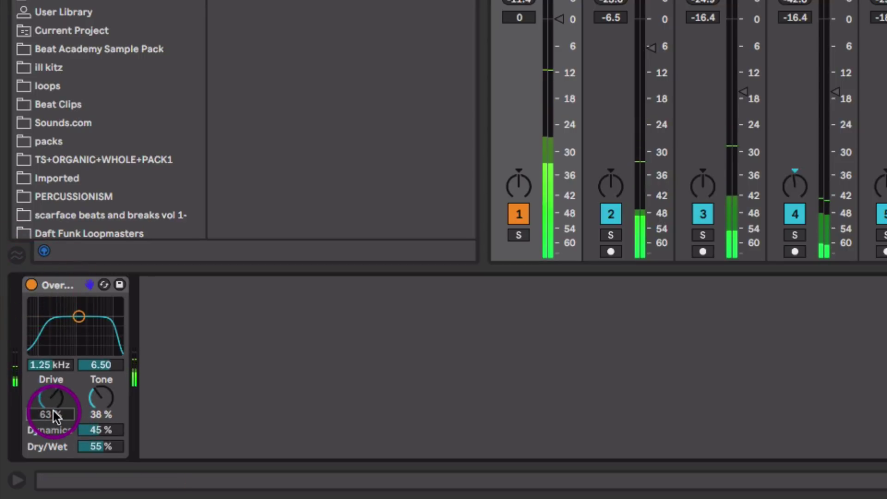
left_click_drag(54, 411, 96, 400)
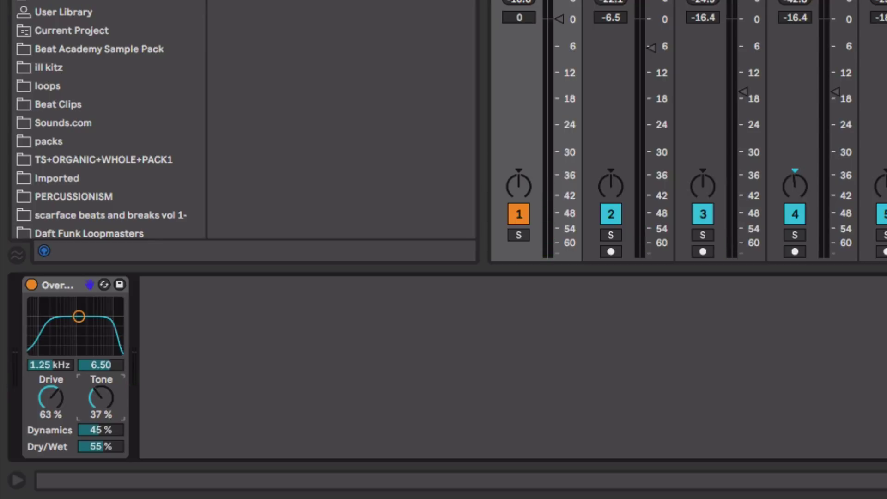
Add a Compressor after the Overdrive with a 6.00 : 1 ratio, automatic release and an attack of 5.99 ms.
left_click(286, 2)
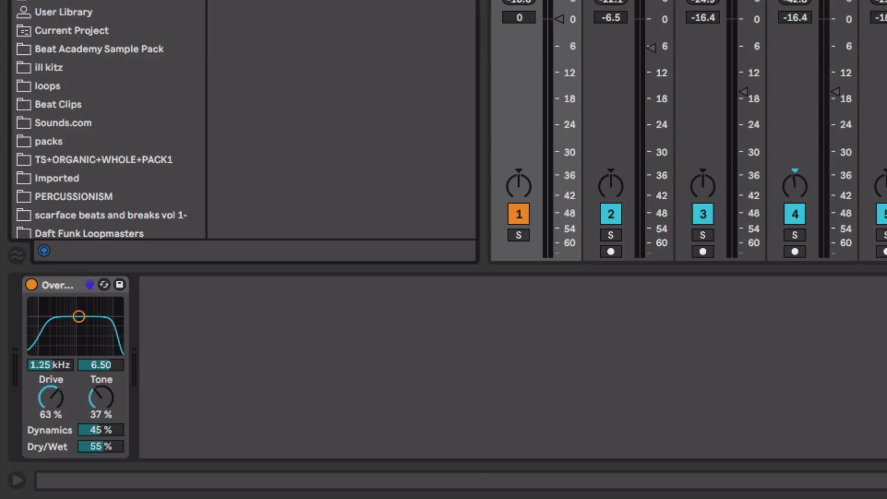
left_click_drag(260, 0, 266, 420)
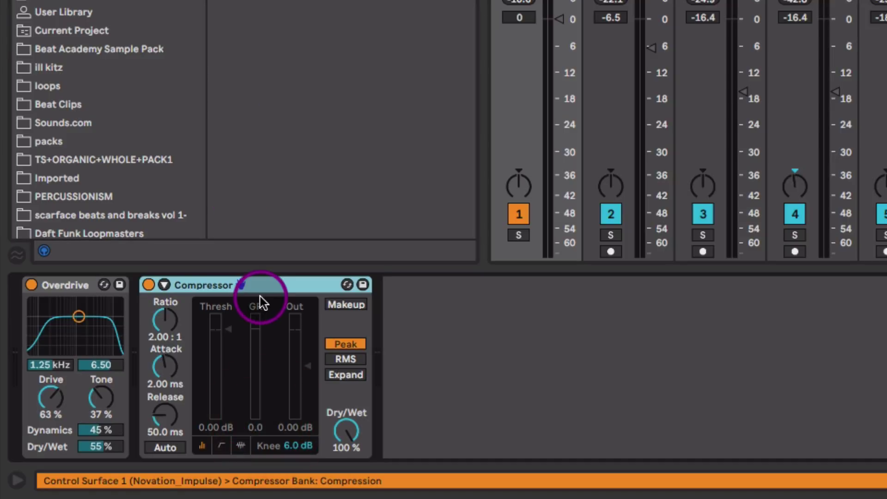
left_click_drag(171, 319, 171, 298)
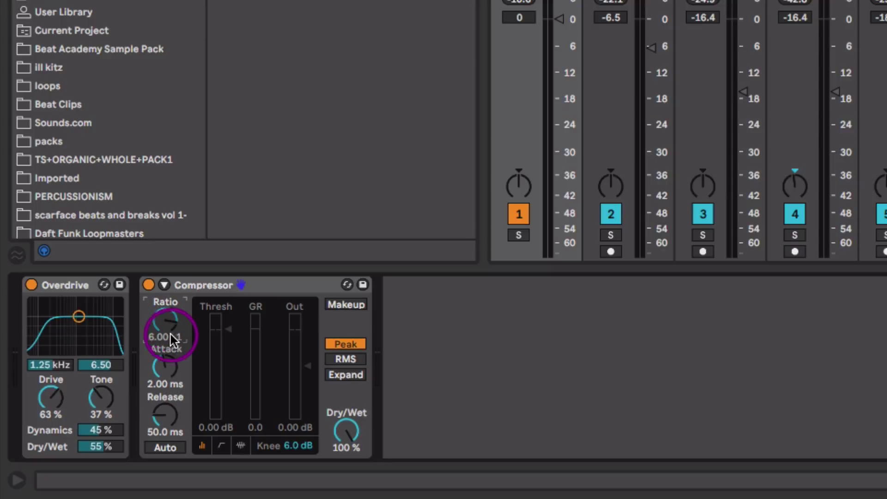
left_click(170, 447)
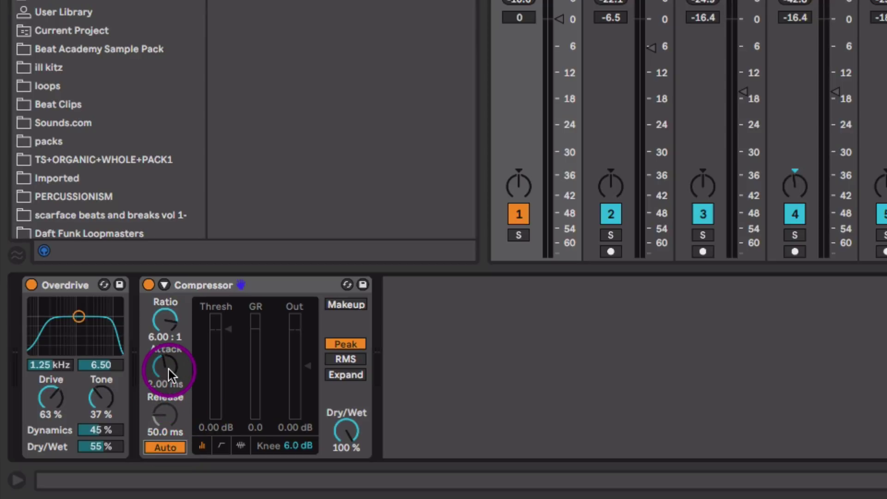
left_click_drag(169, 372, 169, 360)
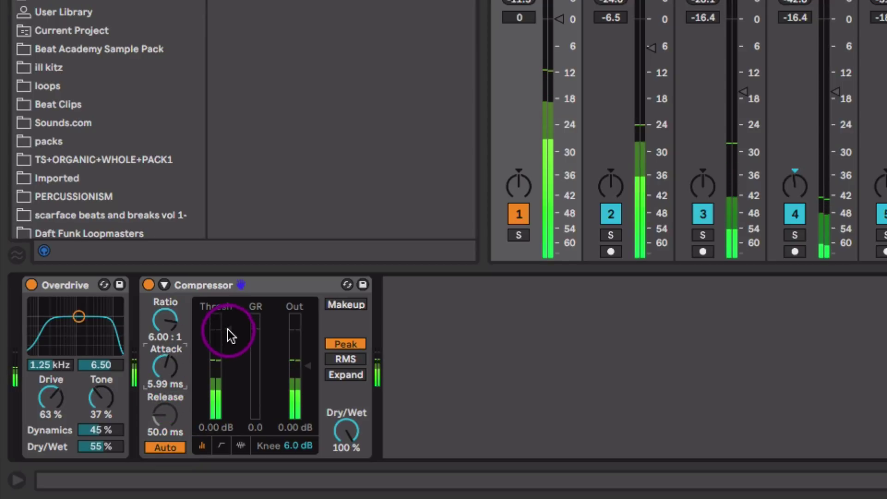
Set the Compressor's threshold to -24.0 dB, attack to 1.67 ms and output to 6.94 dB while the drums play.
left_click_drag(231, 336, 224, 399)
mouse_move(170, 362)
left_mouse_down()
mouse_move(170, 375)
mouse_move(168, 360)
left_mouse_up()
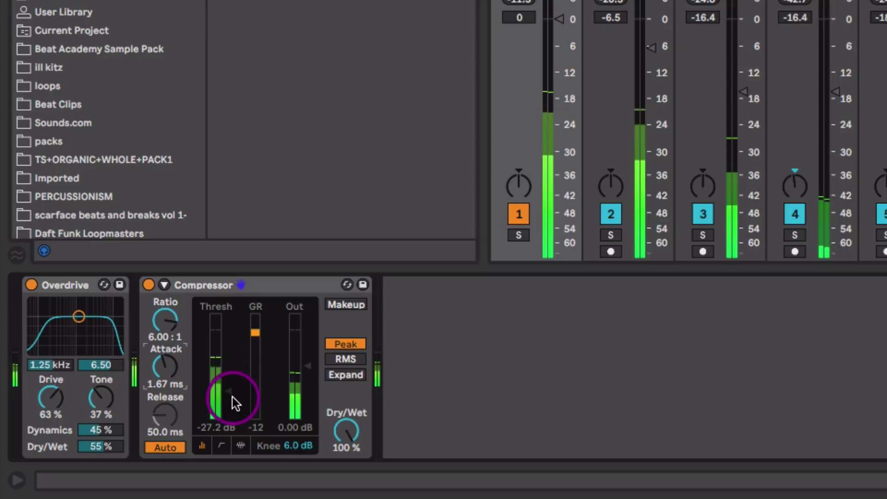
left_click_drag(232, 396, 227, 387)
left_click_drag(228, 391, 227, 389)
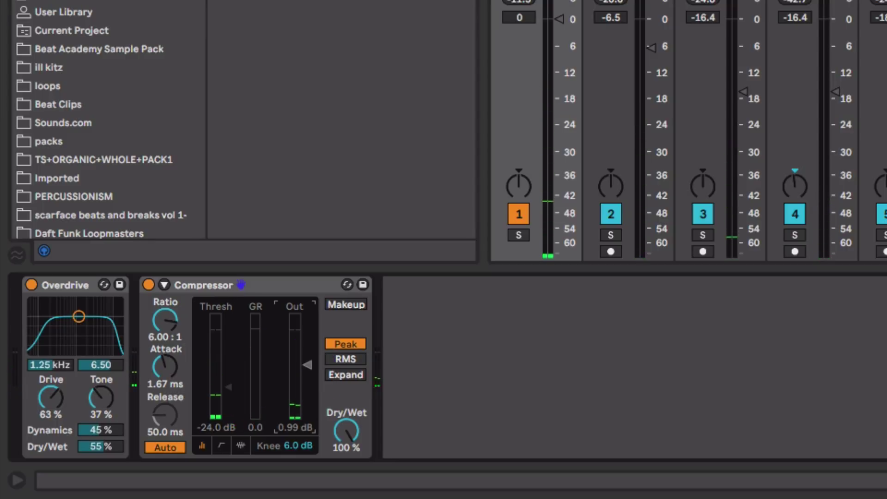
left_click_drag(308, 367, 308, 355)
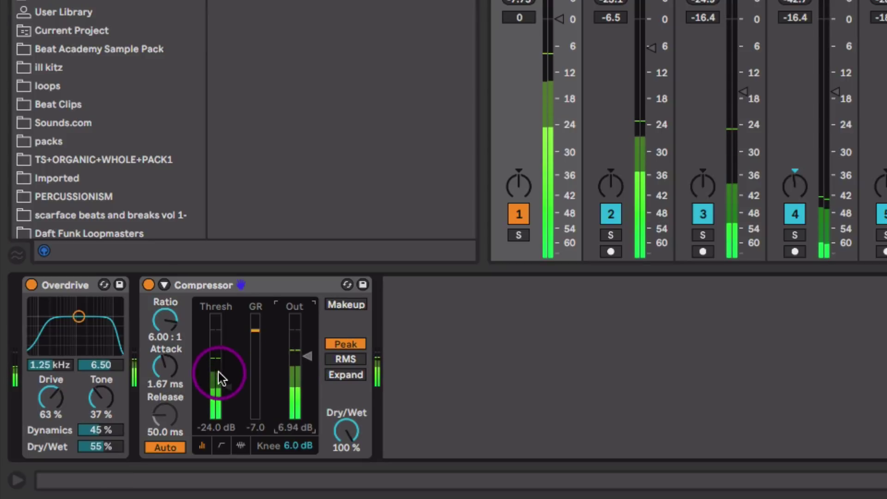
Compare the drum playback with both the Overdrive and Compressor bypassed and with both enabled.
left_click(148, 285)
left_click(31, 284)
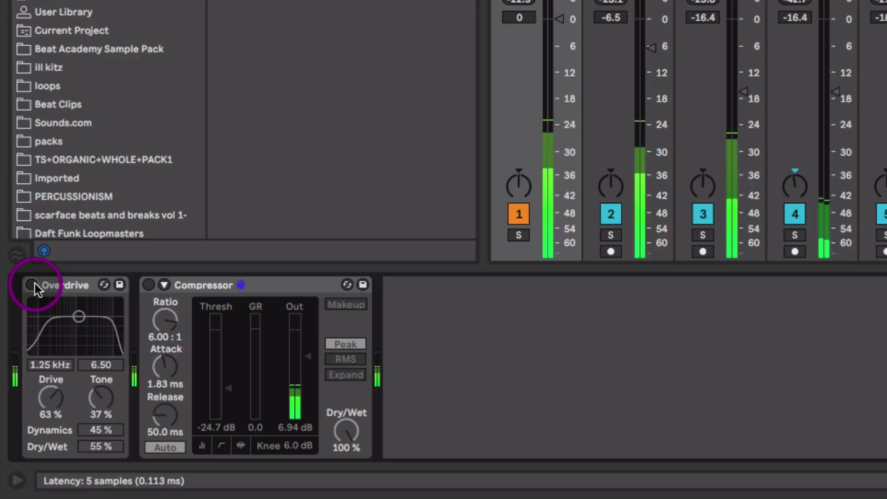
key("space")
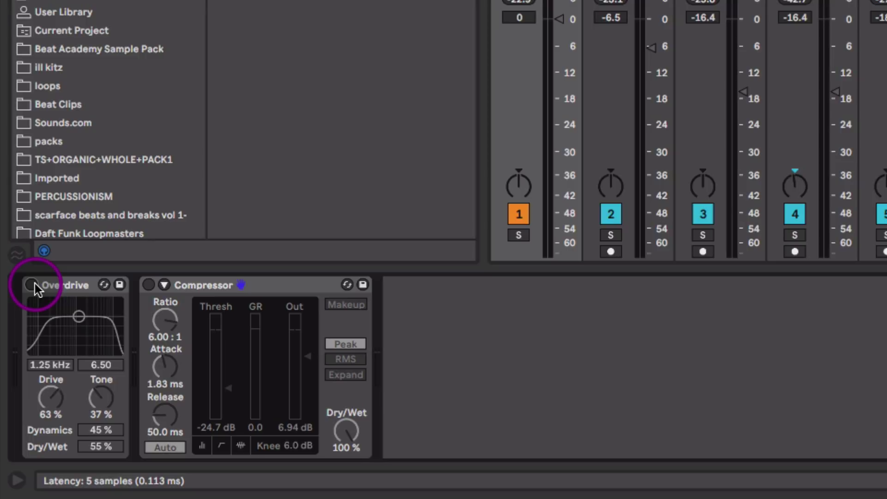
left_click(32, 284)
left_click(148, 284)
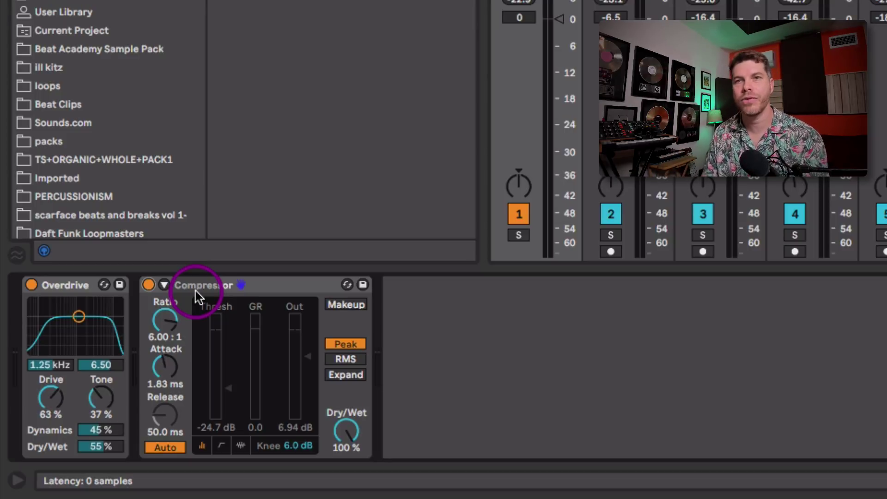
key("space")
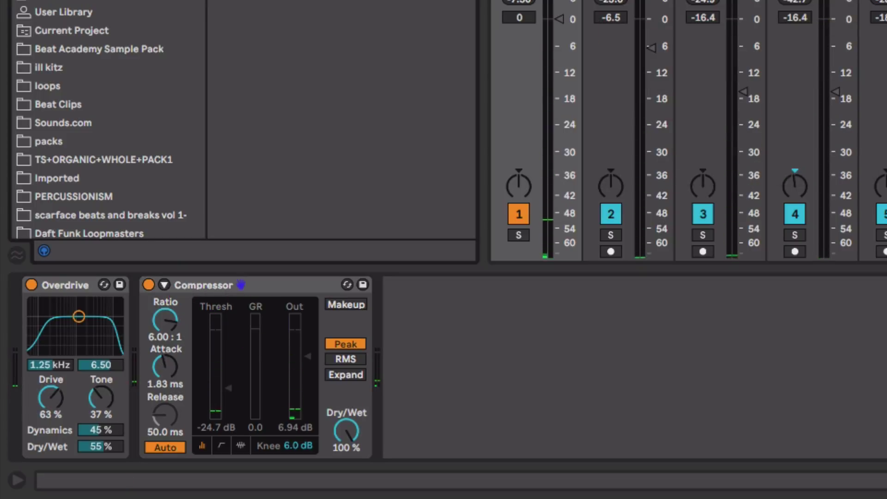
Add an EQ Eight after the Compressor with a band 1 low cut and a band 7 high-shelf boost of about 4.6 dB near 8.8 kHz.
left_click_drag(323, 1, 481, 310)
left_click_drag(473, 372, 490, 372)
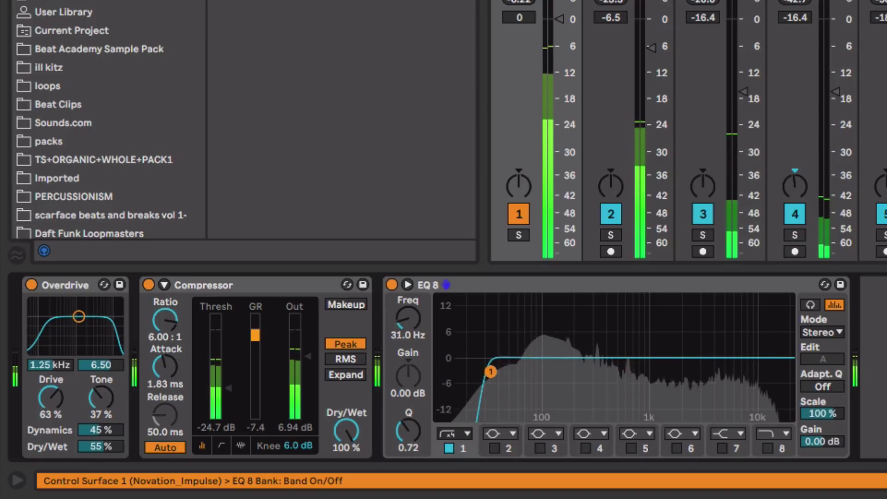
left_click(723, 448)
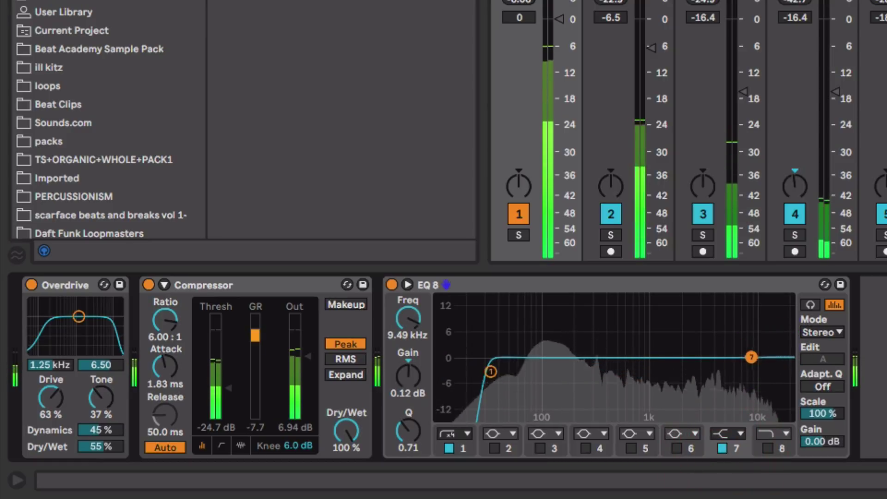
left_click_drag(751, 357, 741, 344)
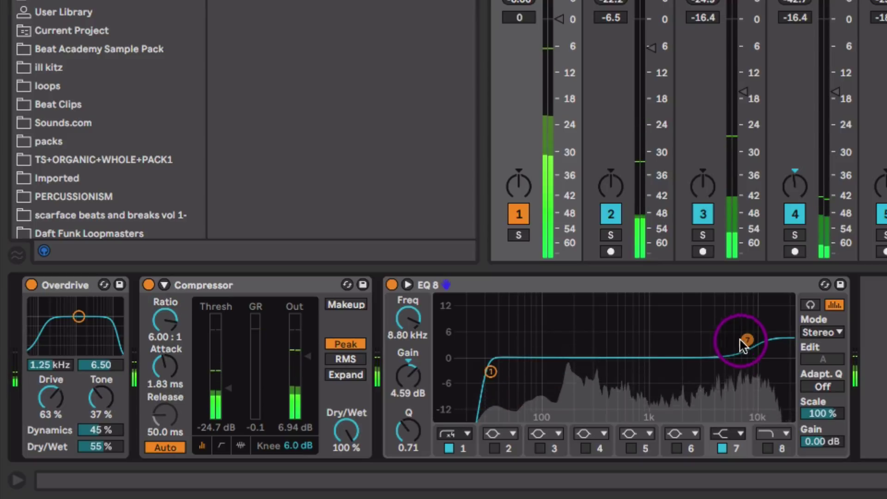
left_click_drag(491, 372, 517, 372)
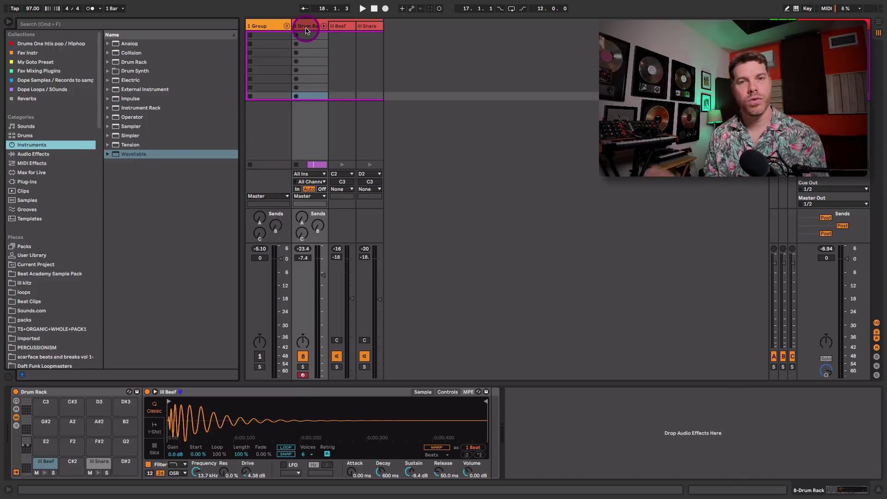
Open the Drum Rack track's first MIDI clip in the arrangement and audition its ill Beef kick note.
key("Tab")
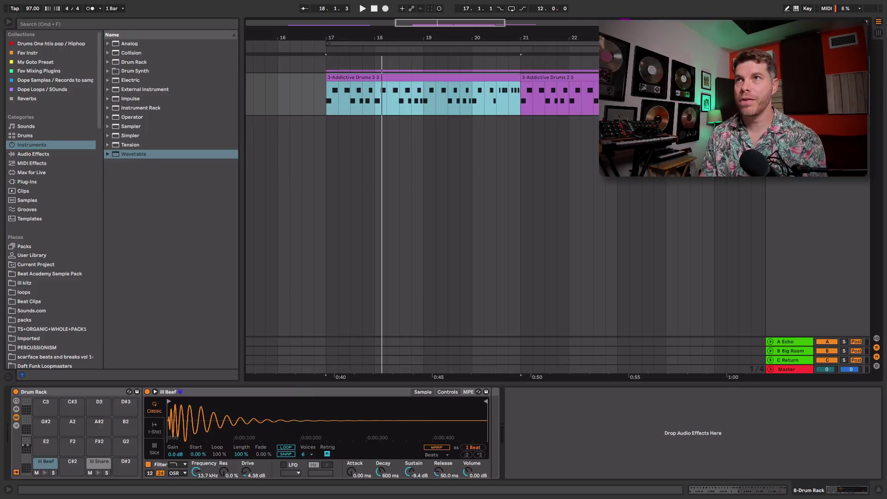
left_click(432, 78)
scroll(432, 79, "up", 5)
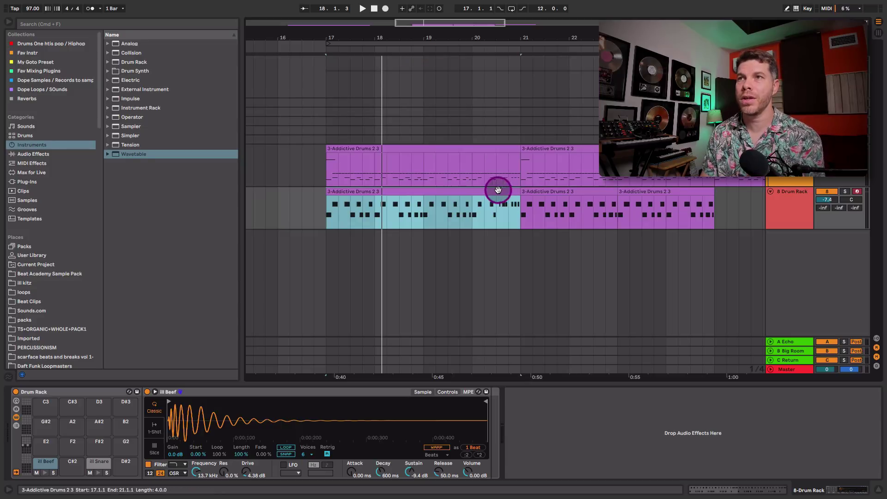
double_click(451, 193)
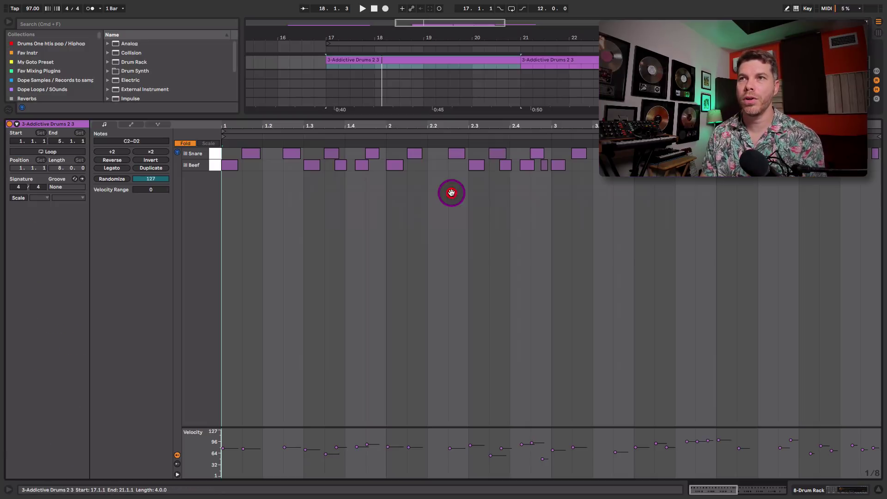
left_click(217, 167)
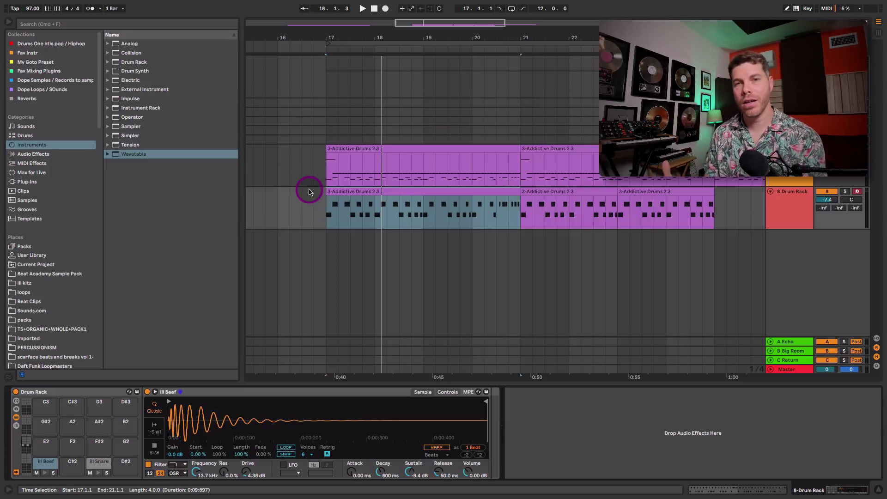
Return to the session mixer, collapse the drum group, and audition the ill Beef chain's kick sample in the Drum Rack.
key("Tab")
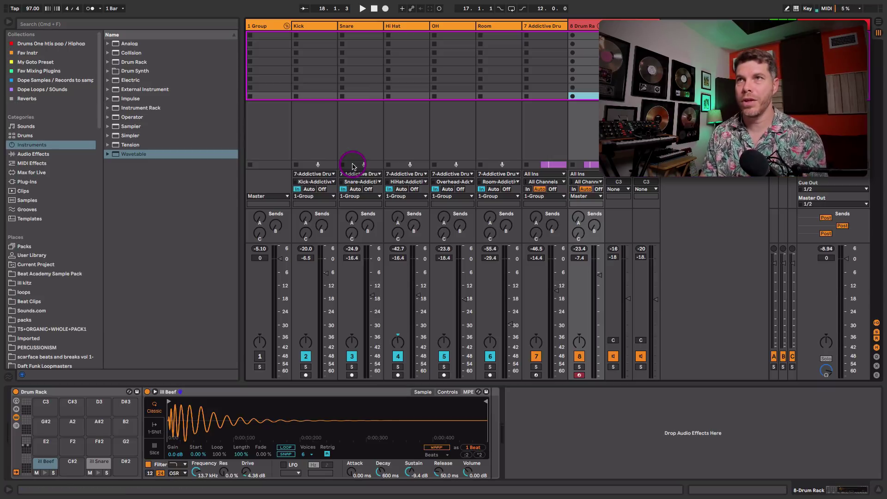
left_click(283, 27)
left_click(309, 26)
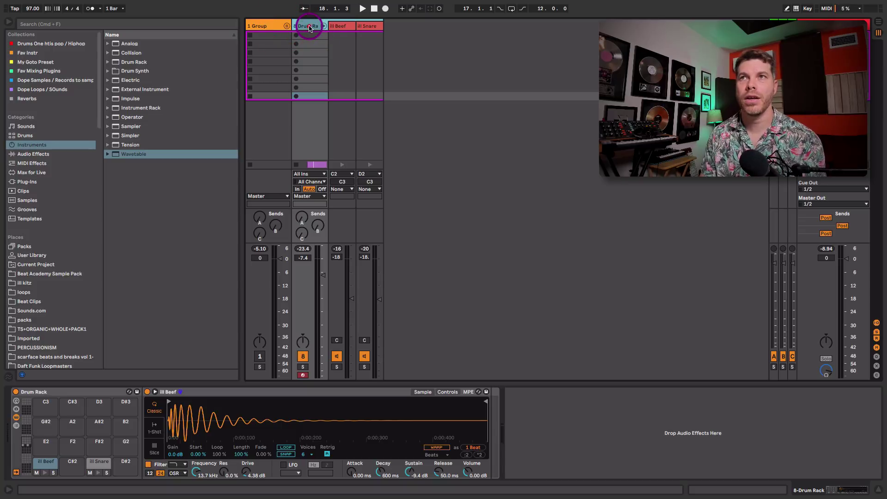
left_click(346, 27)
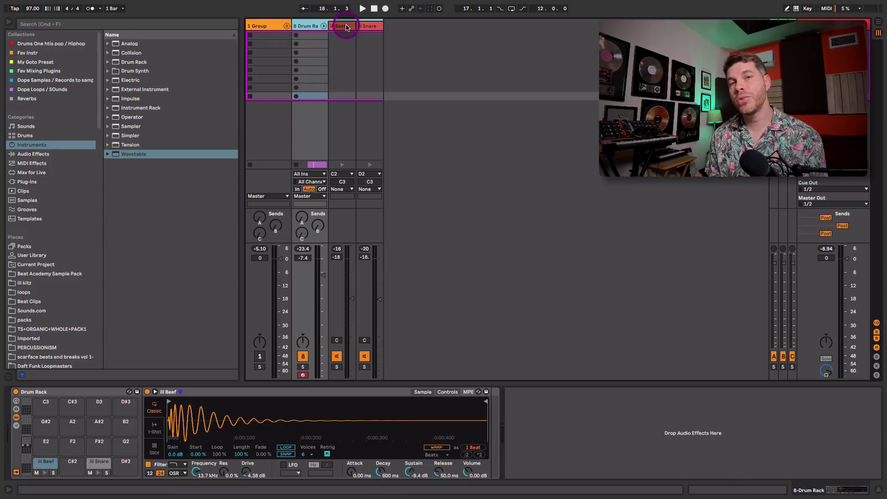
left_click(346, 27)
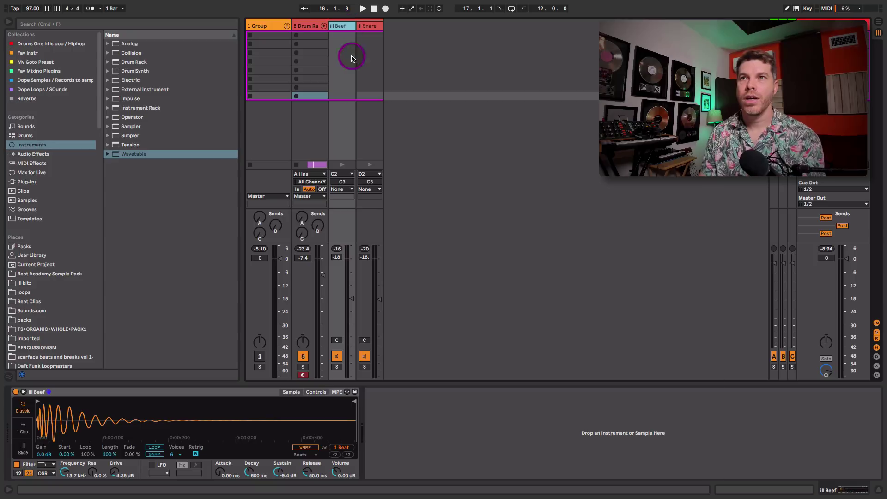
left_click(341, 165)
left_click(341, 166)
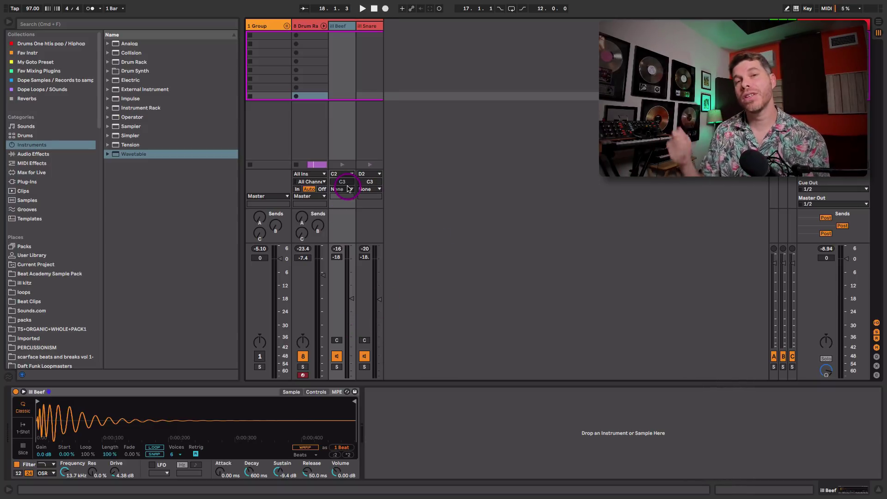
Play the drums and examine the ill Snare chain's devices in the Drum Rack.
key("space")
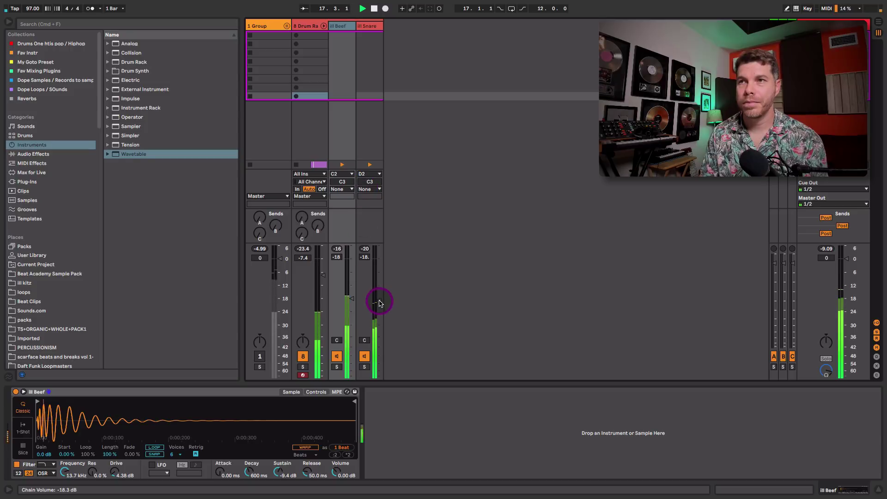
left_click(371, 26)
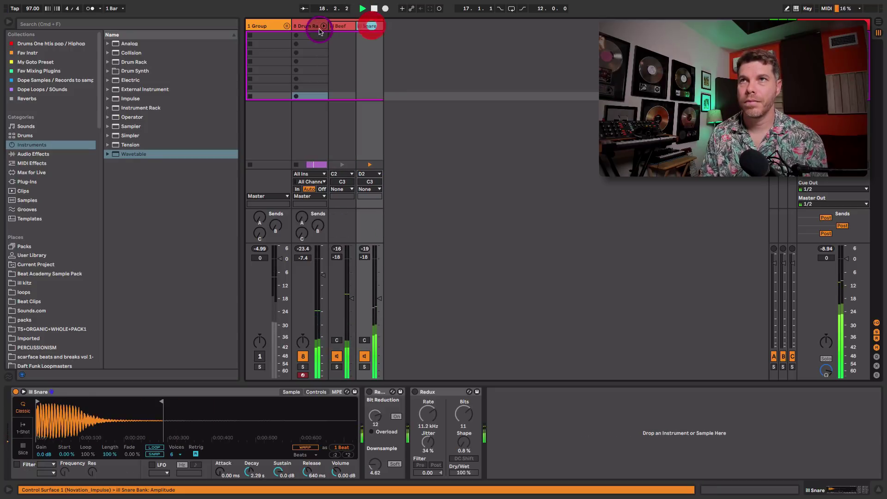
left_click(319, 31)
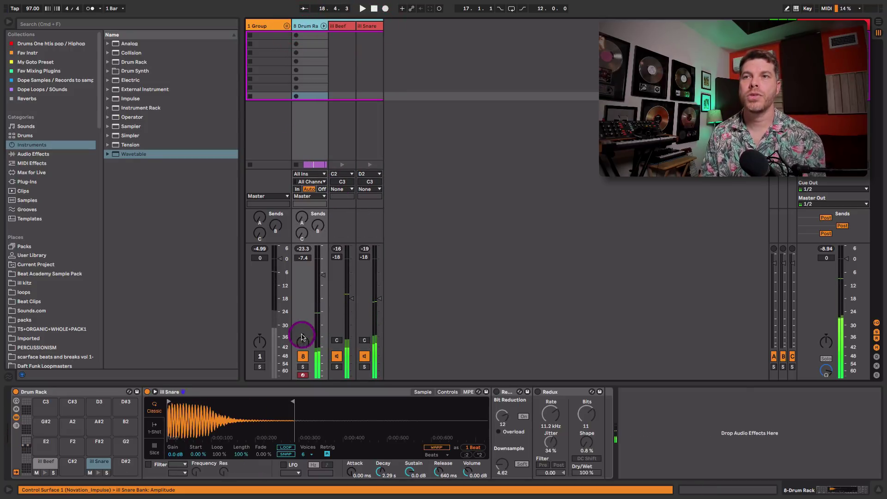
Balance the drum layers during playback, setting the Drum Rack track volume to -5.6 dB and the group volume to -7.6 dB.
left_click(260, 356)
key("space")
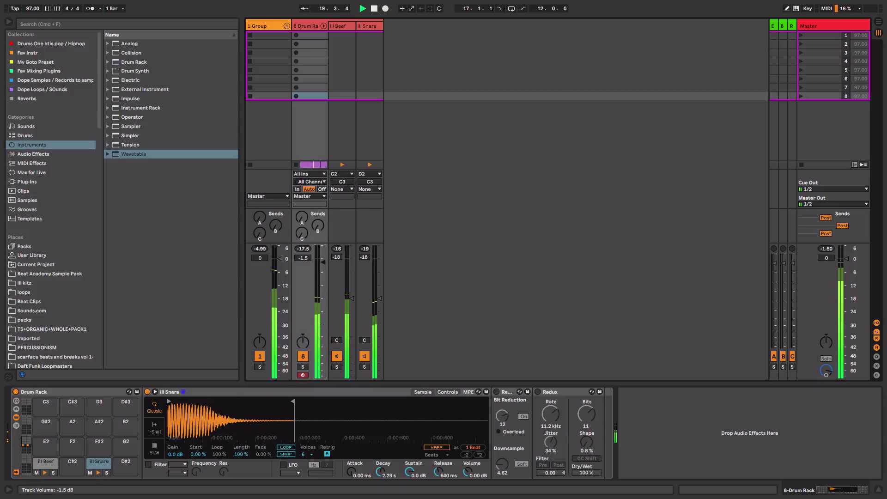
left_click(301, 356)
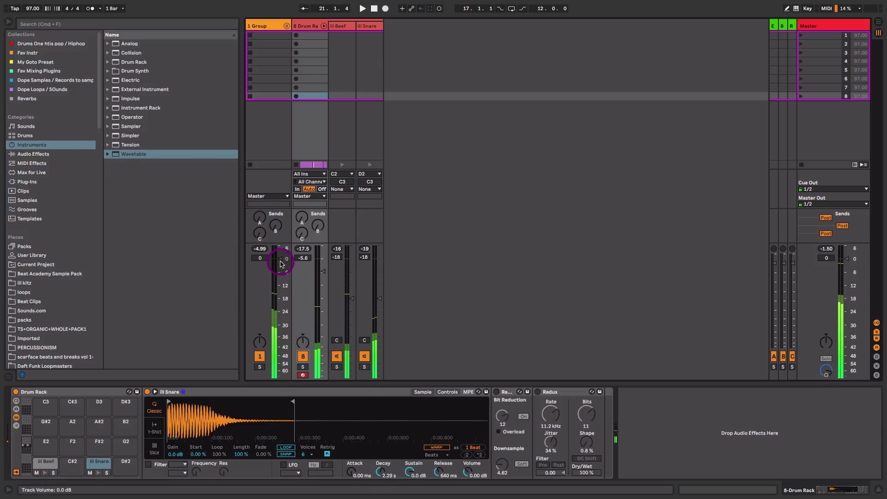
key("space")
left_click_drag(279, 262, 280, 278)
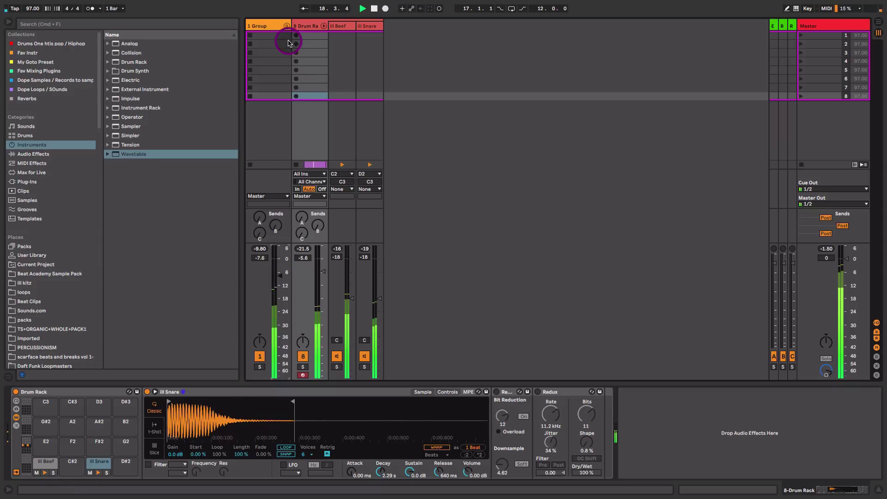
Expand the drum group and boost the Kick track's 3.52 kHz EQ Eight band to 4.83 dB, checking it soloed during playback.
left_click(287, 25)
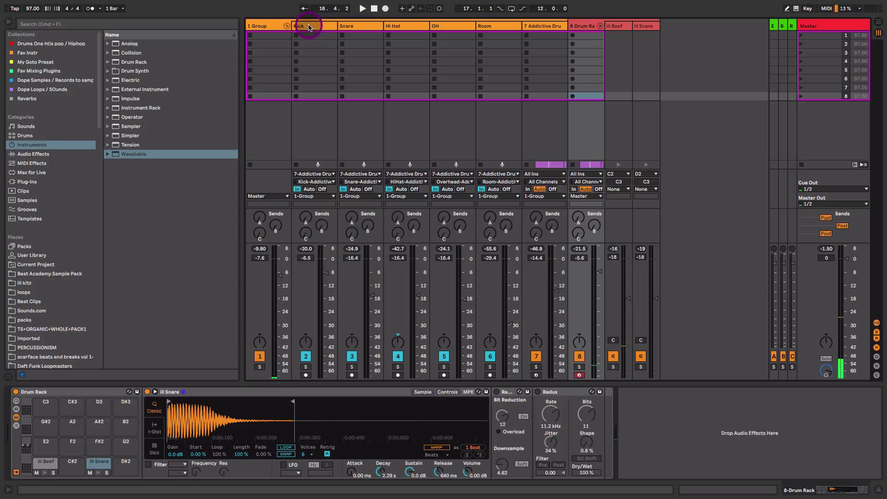
left_click(306, 26)
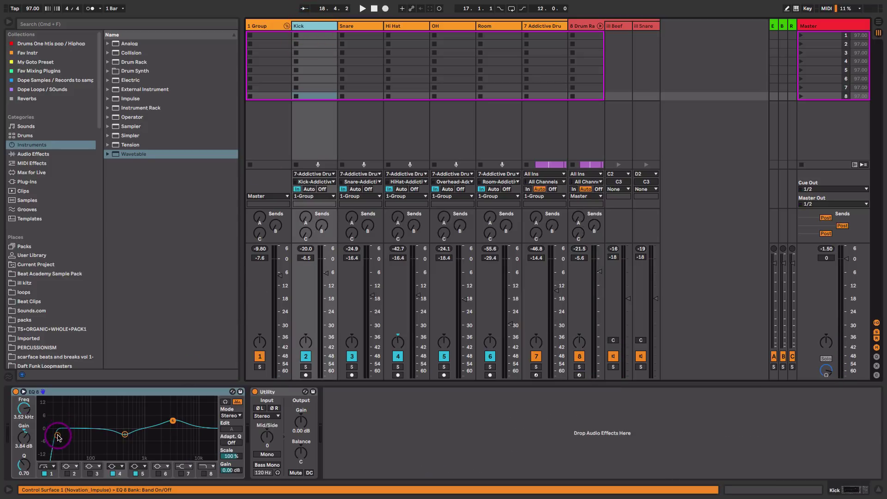
left_click_drag(174, 422, 172, 419)
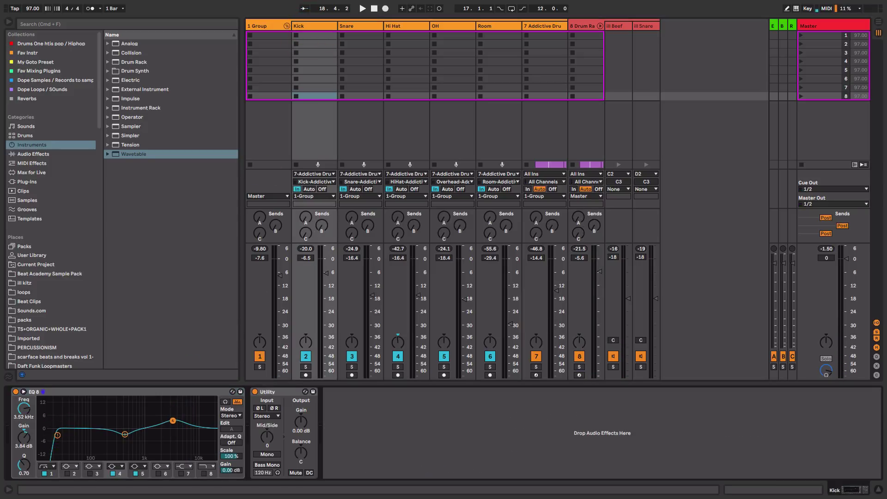
left_click(305, 366)
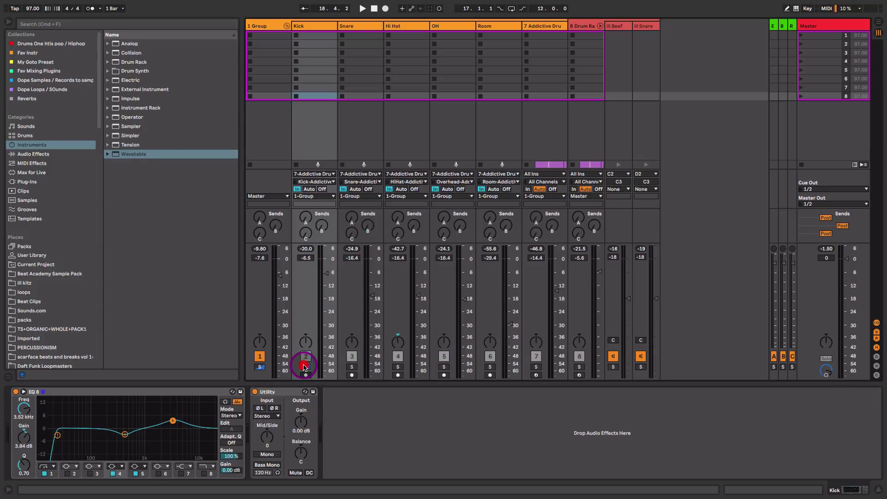
key("space")
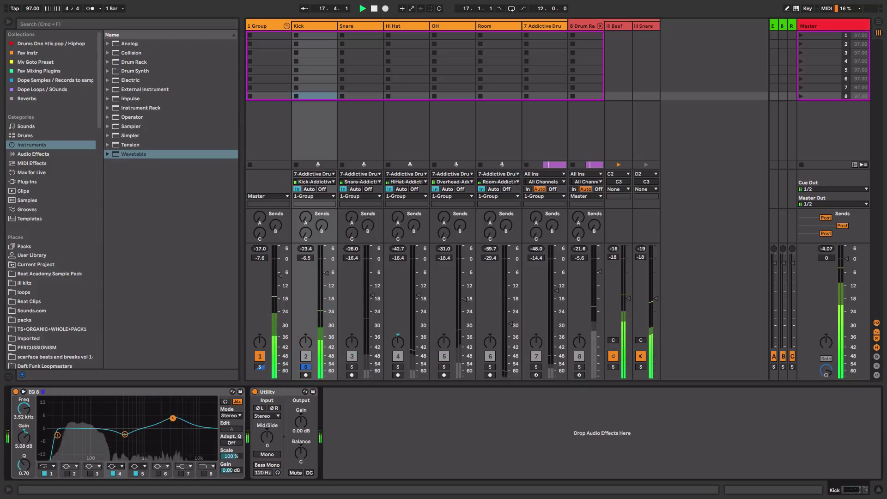
left_click(306, 367)
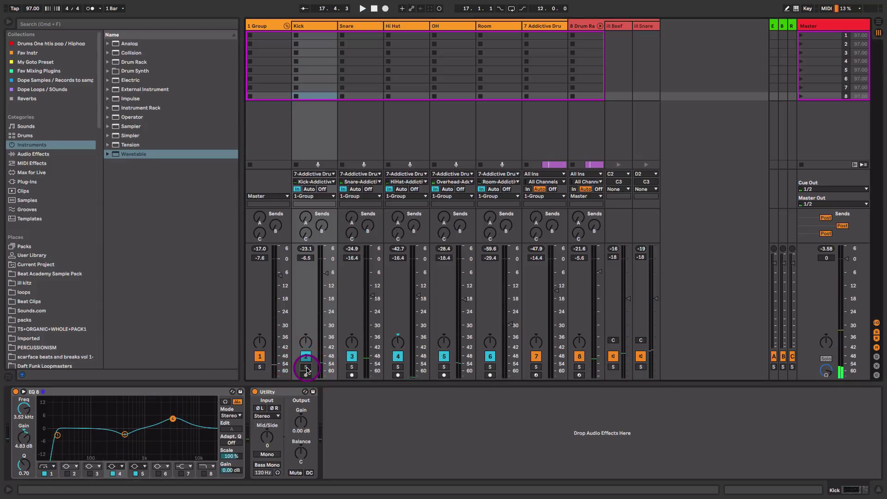
Audition the ill Beef kick chain and unfold the Saturator on the Snare track to examine its settings.
left_click(618, 166)
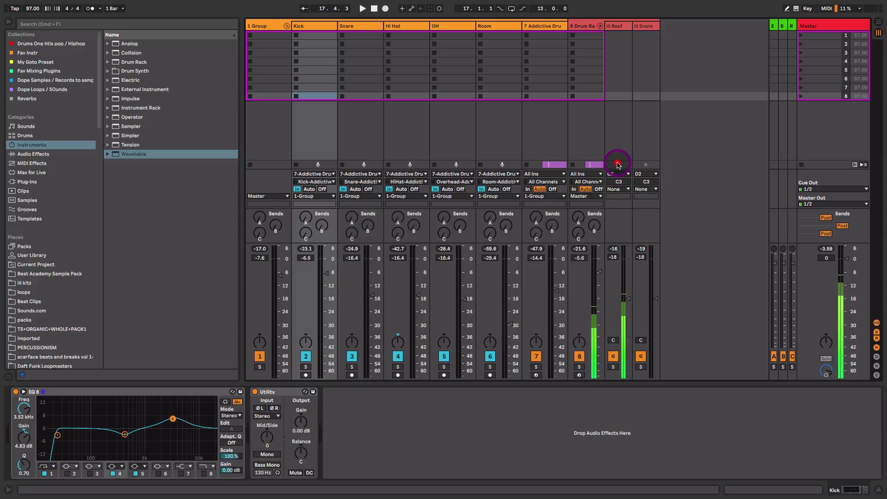
left_click(368, 27)
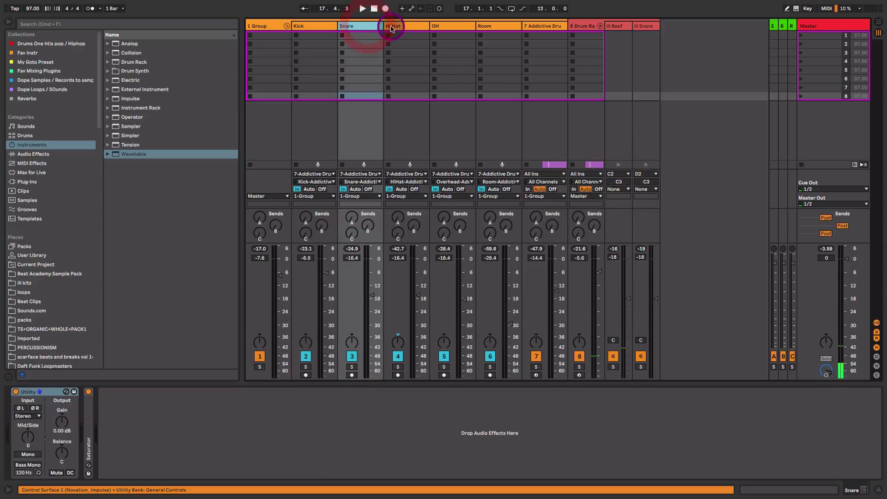
double_click(90, 412)
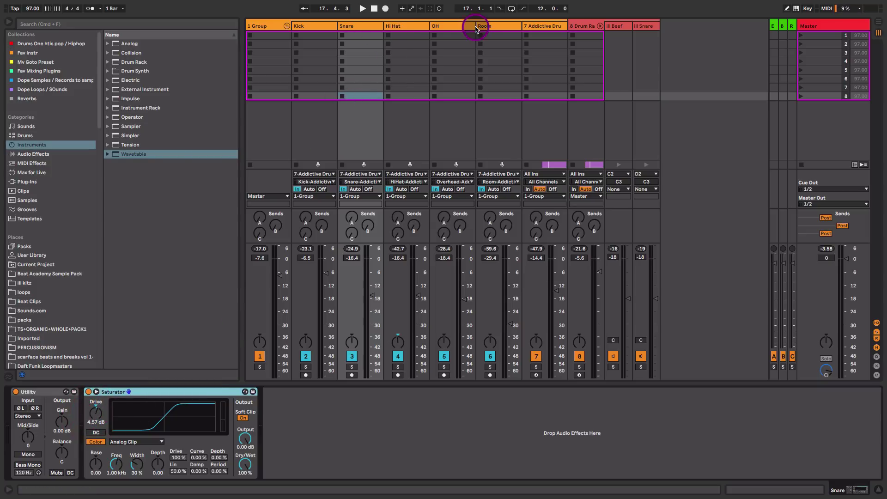
Solo the OH track and set its EQ Eight band 1 low cut to 138 Hz with a Q of 0.72, checking it during playback.
left_click(461, 26)
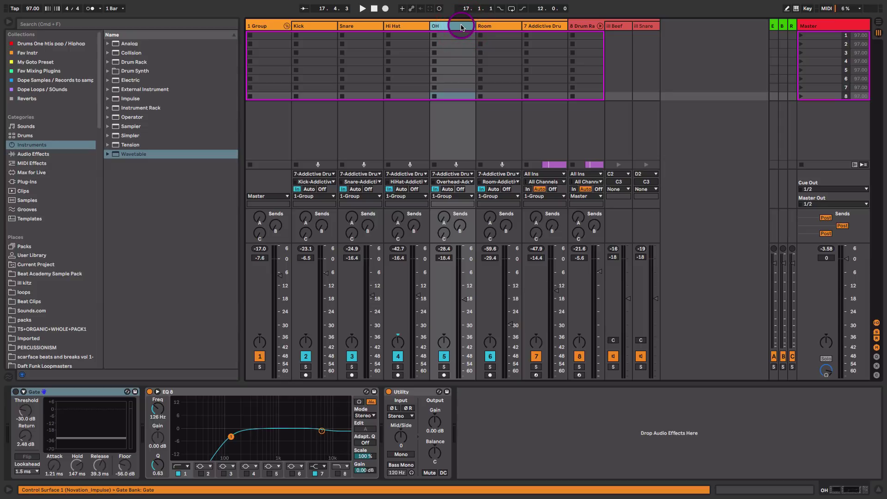
left_click(444, 367)
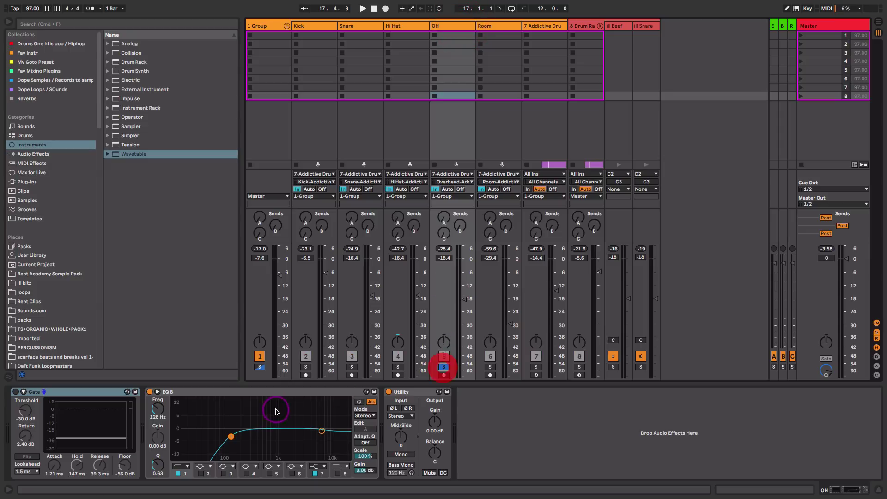
mouse_move(231, 438)
left_mouse_down()
mouse_move(241, 435)
mouse_move(233, 435)
left_mouse_up()
key("space")
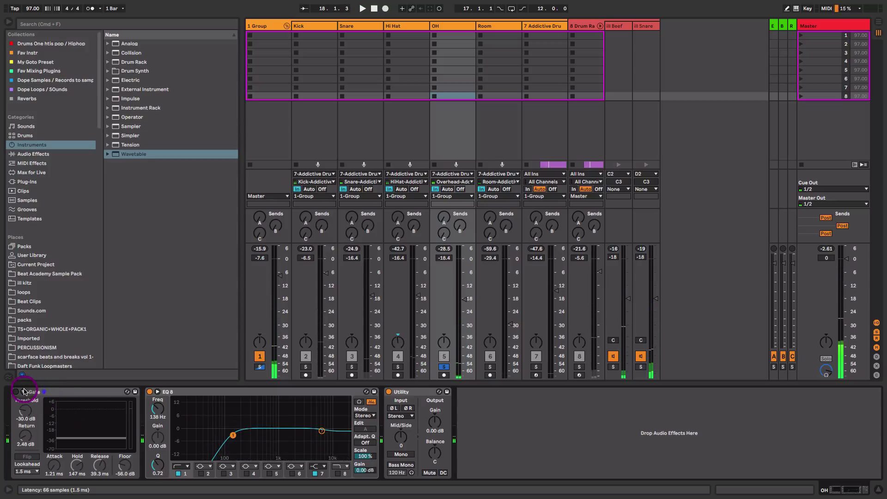
Compare the soloed OH track with its Gate enabled and bypassed, and unsolo the track.
left_click(15, 392)
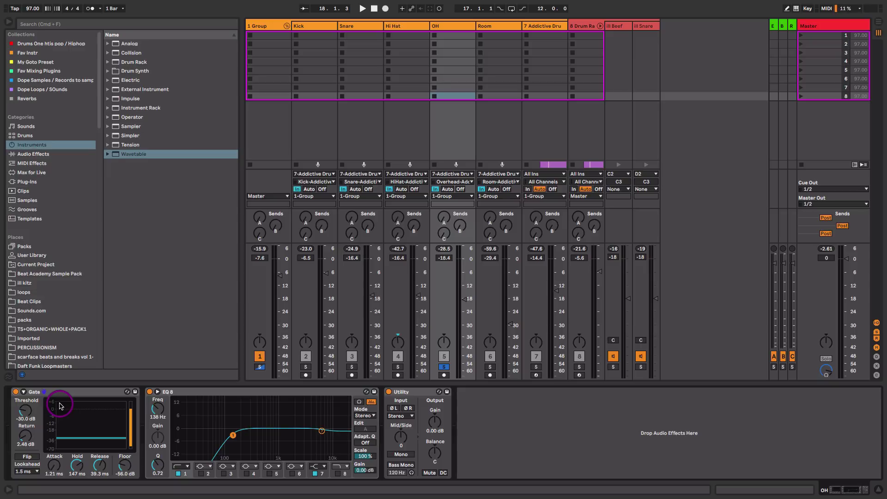
key("space")
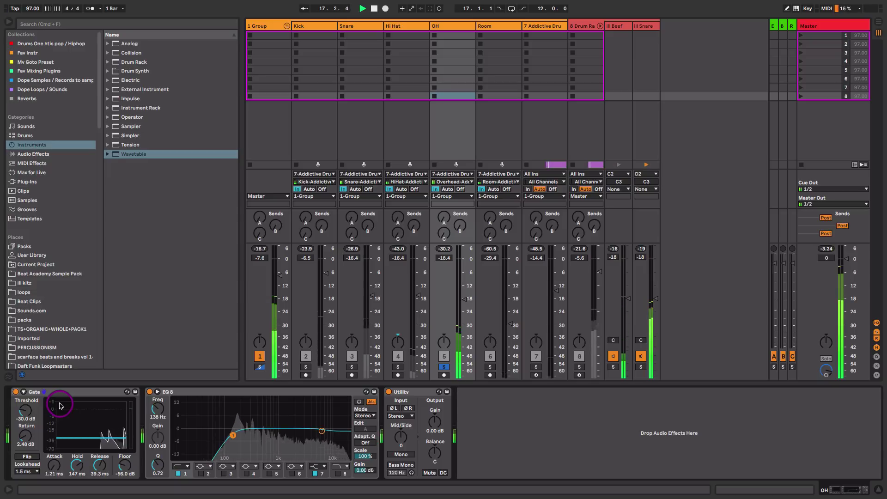
left_click(16, 392)
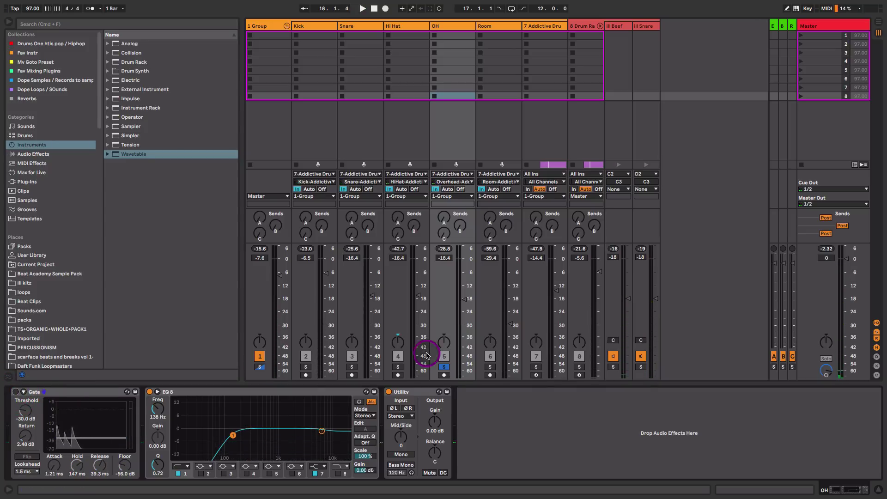
left_click(444, 361)
Collapse the drum group, review the Drum Rack's chains, and audition the ill Snare chain.
left_click(287, 26)
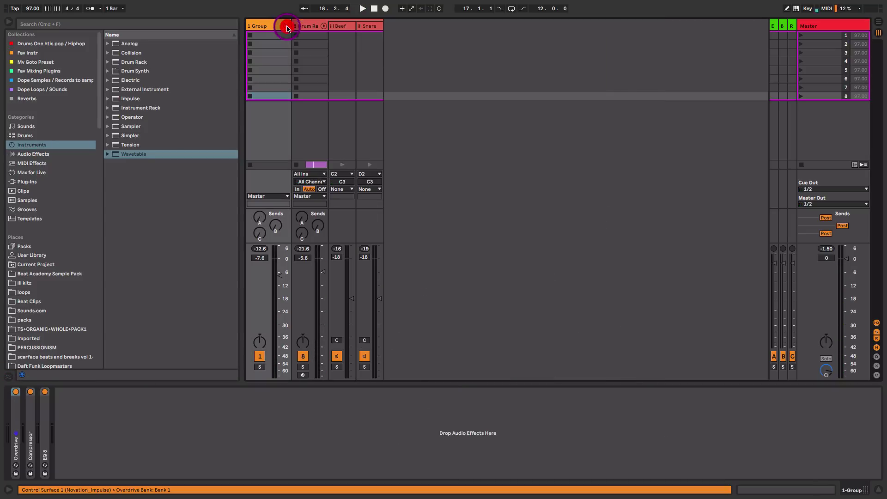
left_click(309, 28)
left_click(339, 26)
left_click(371, 28)
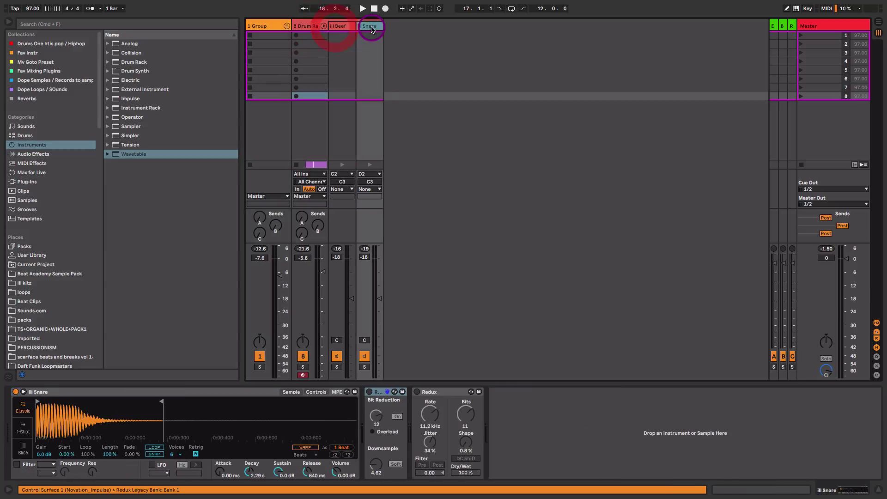
left_click(369, 165)
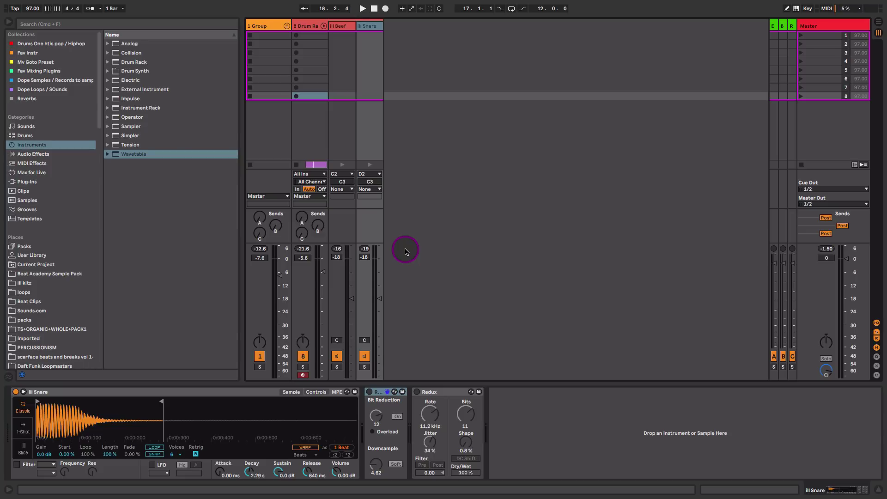
Enable the bit-reduction Redux Legacy device on the ill Snare chain and play the drums through it.
left_click(378, 393)
left_click(369, 391)
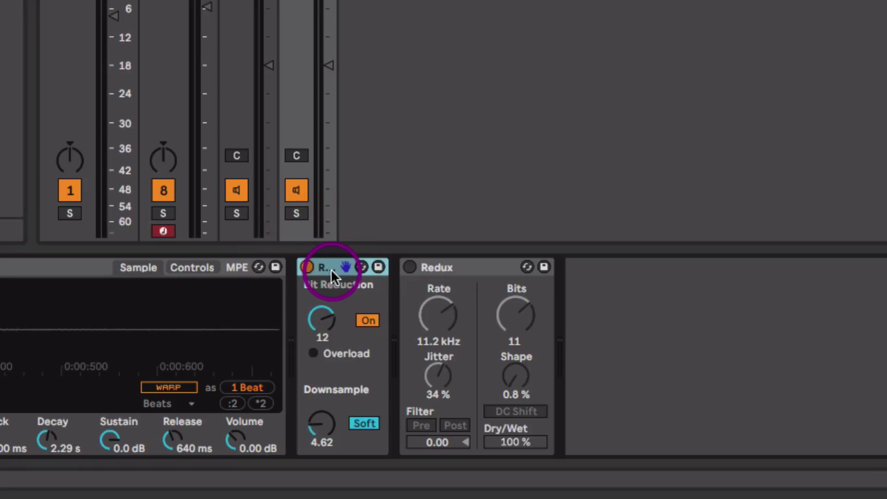
key("space")
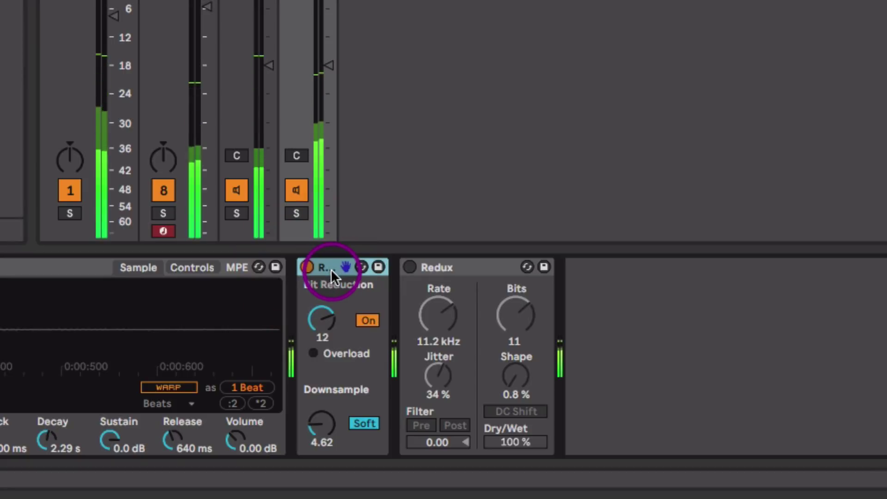
Solo the ill Snare chain and compare it with the bit-reduction Redux Legacy device bypassed and enabled.
left_click(295, 212)
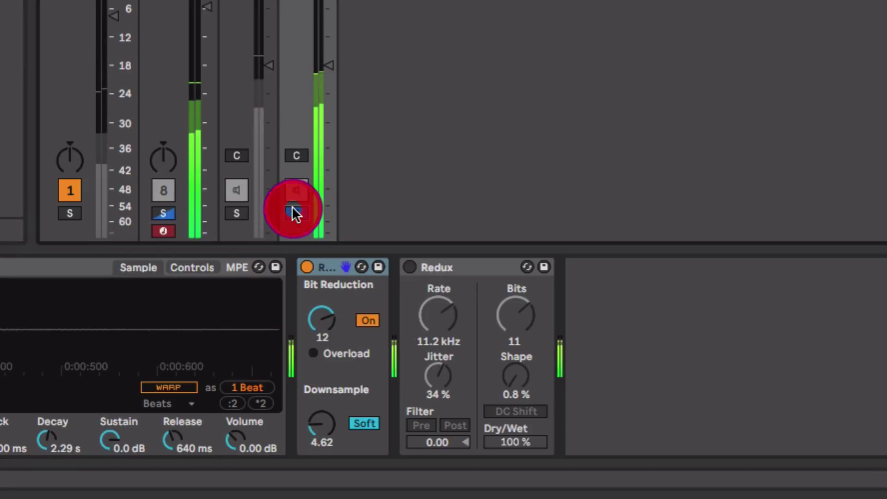
left_click(307, 267)
left_click(307, 267)
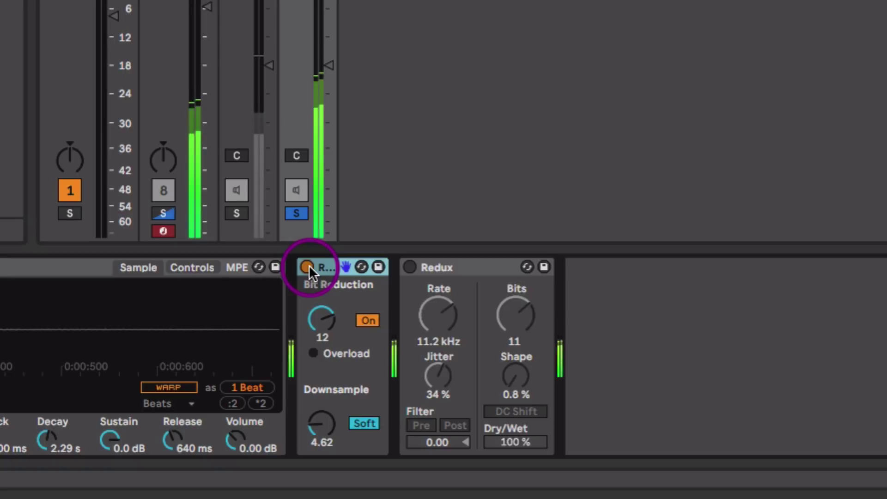
Switch off Redux Legacy on the ill Snare chain, enable the newer Redux instead, and unsolo the chain.
left_click(306, 266)
left_click(454, 277)
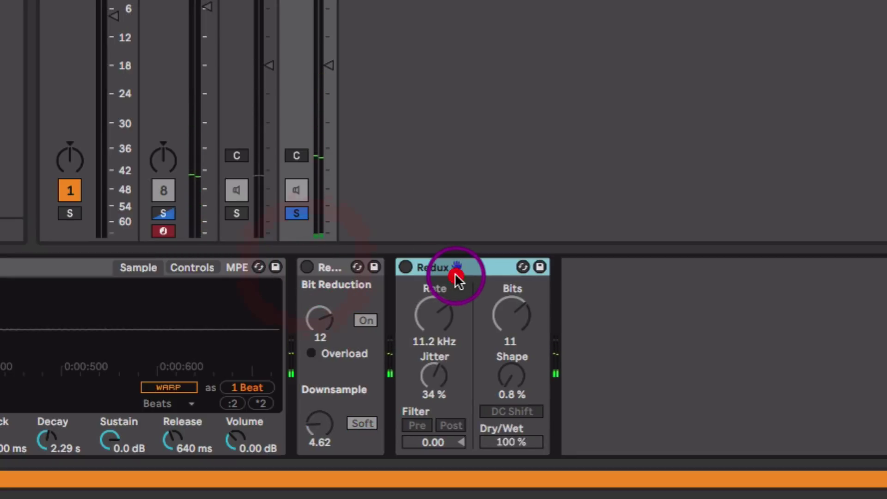
left_click(405, 267)
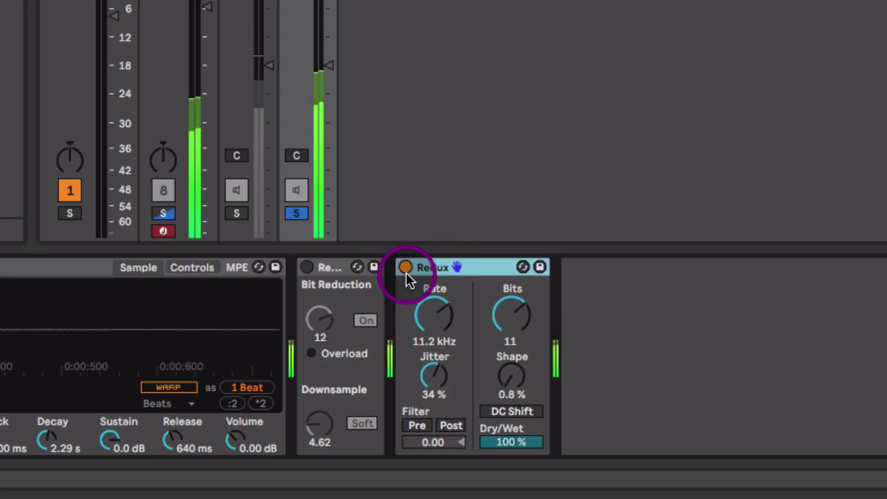
left_click(297, 214)
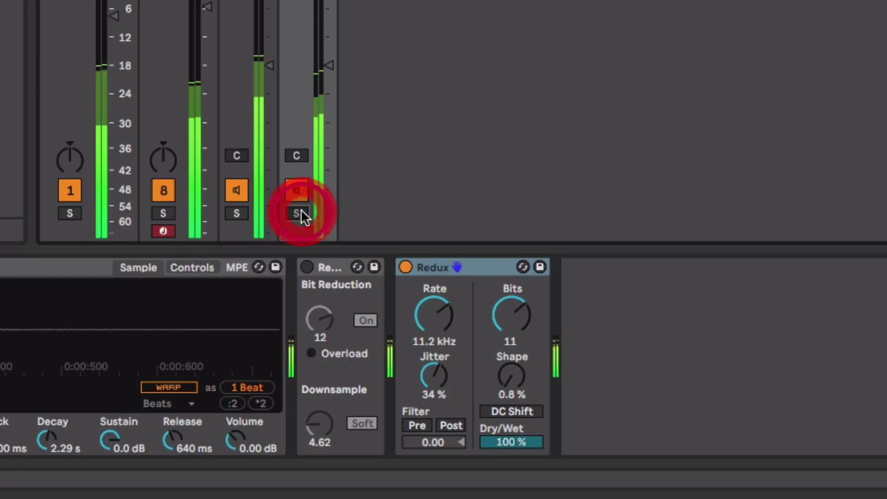
Check the ill Snare chain's volume in the mix and compare the drums with the Drum Rack track muted and unmuted.
left_click_drag(327, 62, 327, 66)
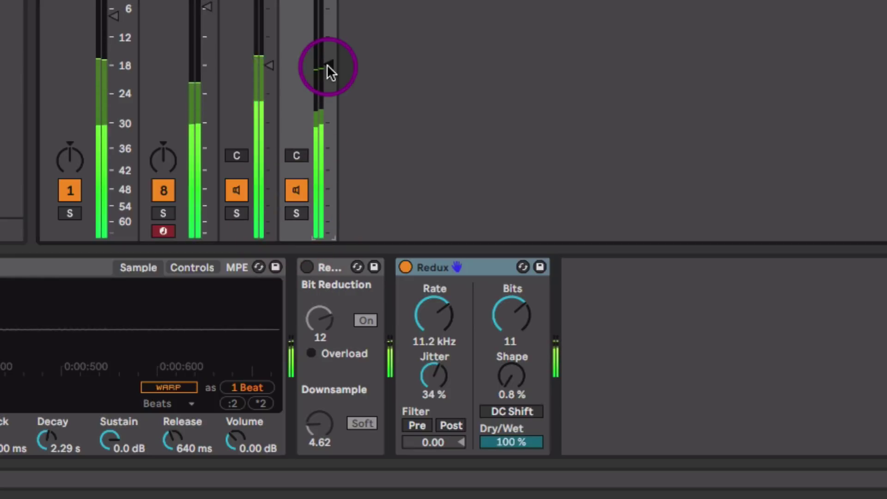
left_click(157, 198)
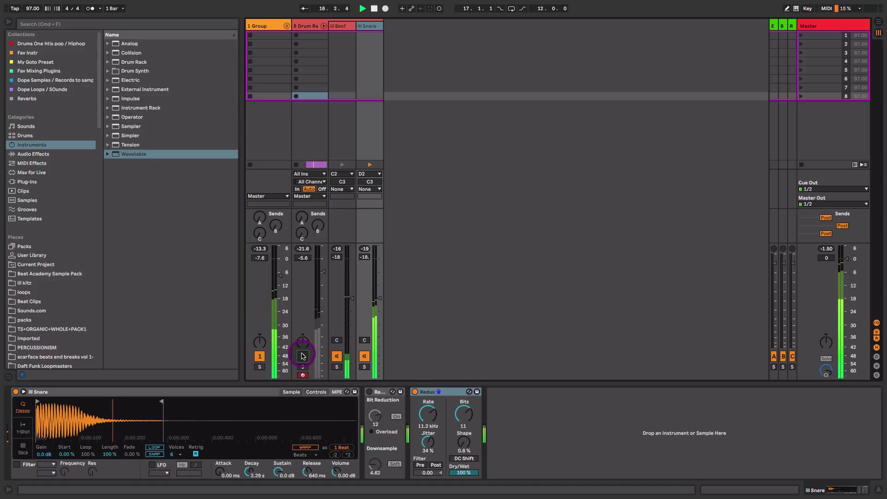
left_click(302, 355)
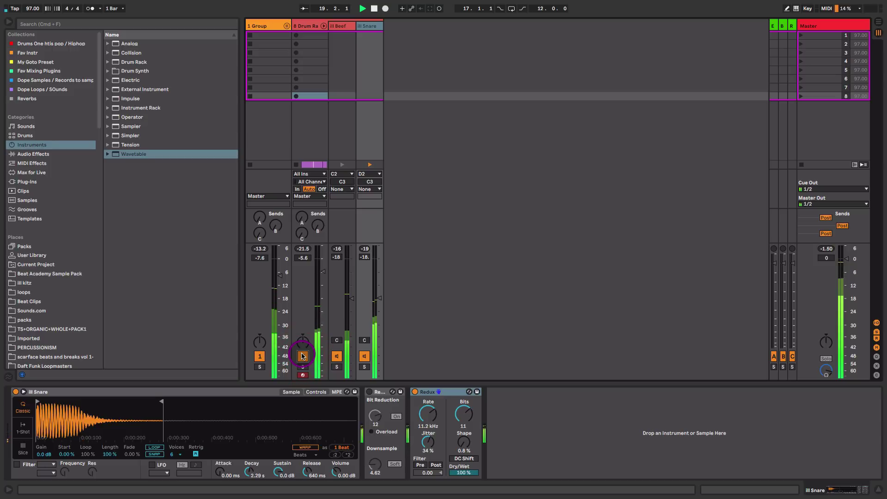
key("space")
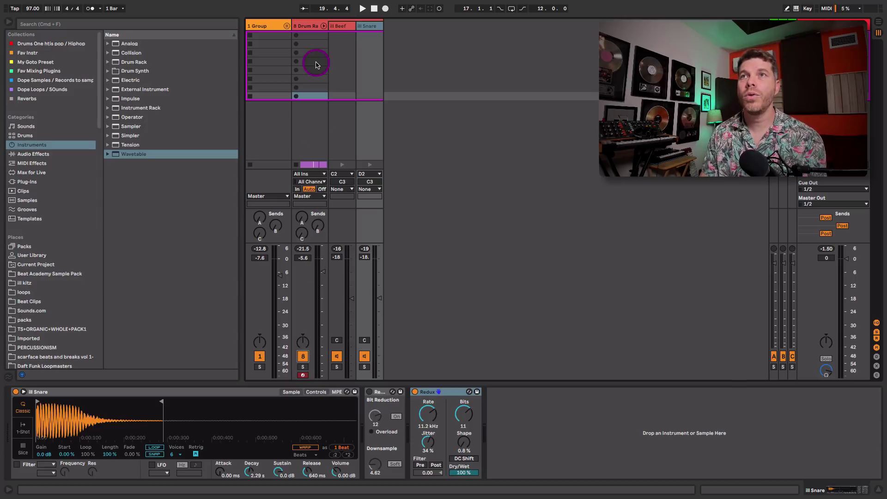
Collapse the Drum Rack's chains, rename the drum group Live Drms, and group it with the Drum Rack track under a new parent group.
left_click(323, 26)
left_click(261, 24)
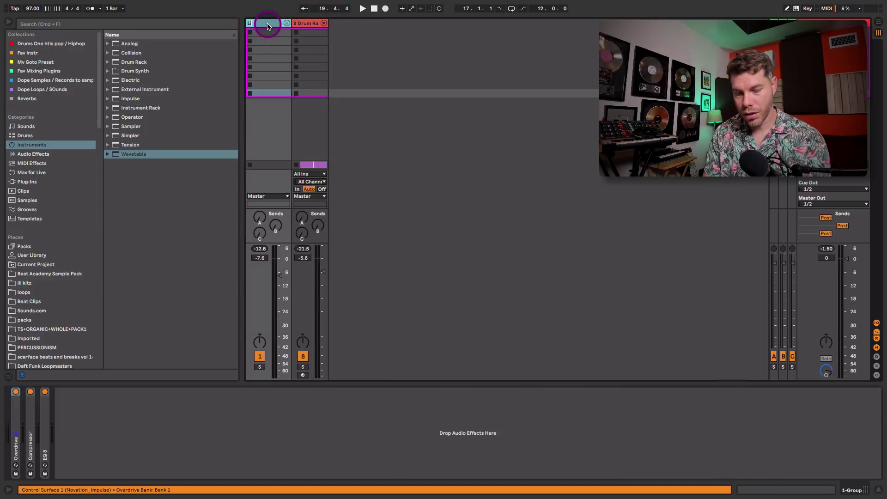
type("Live Drms")
key("Return")
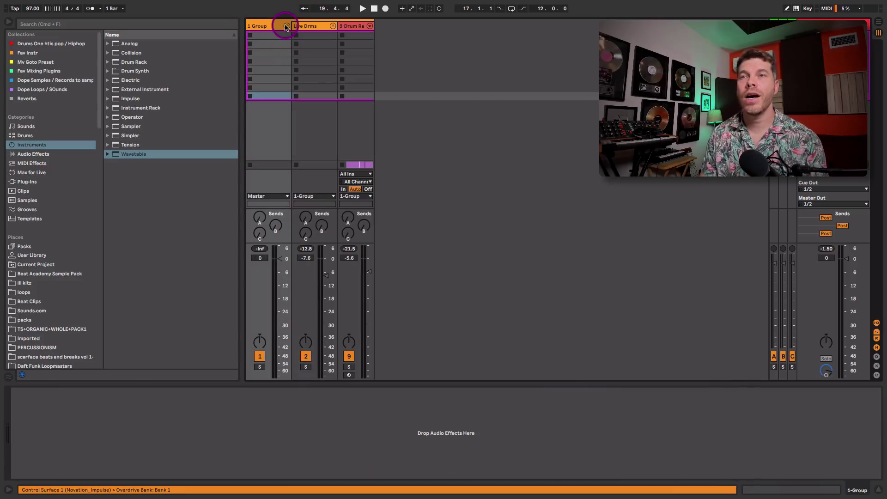
left_click(286, 23)
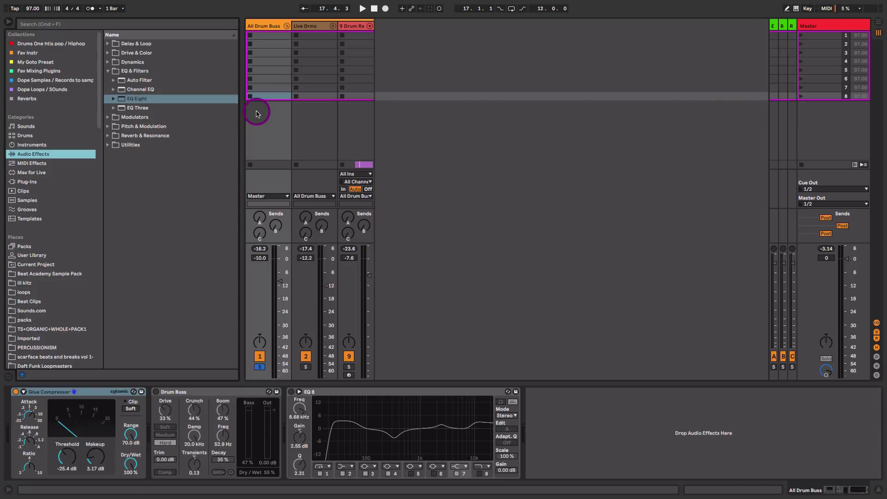
Play the All Drum Buss group and compare it with the Glue Compressor enabled and bypassed.
left_click(85, 392)
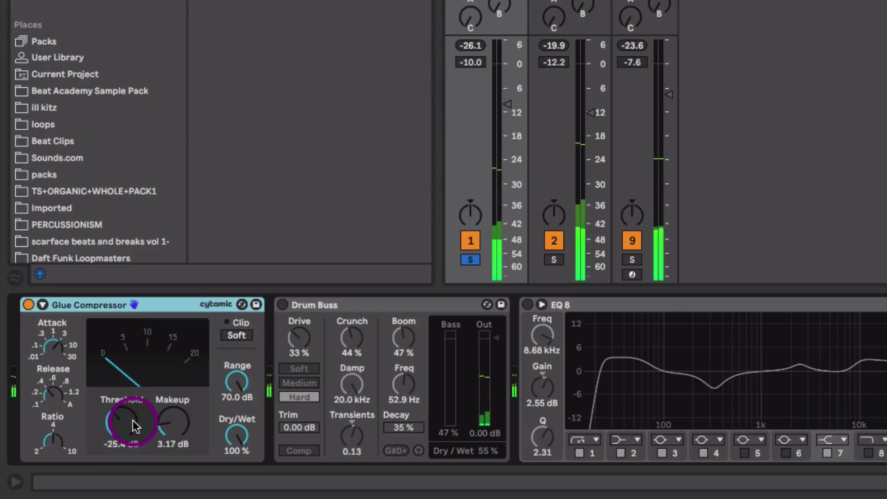
left_click(128, 424)
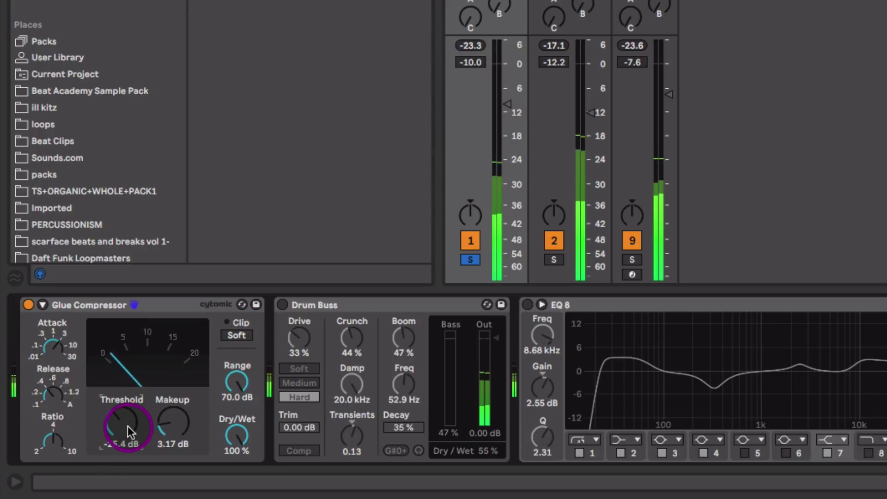
left_click(28, 304)
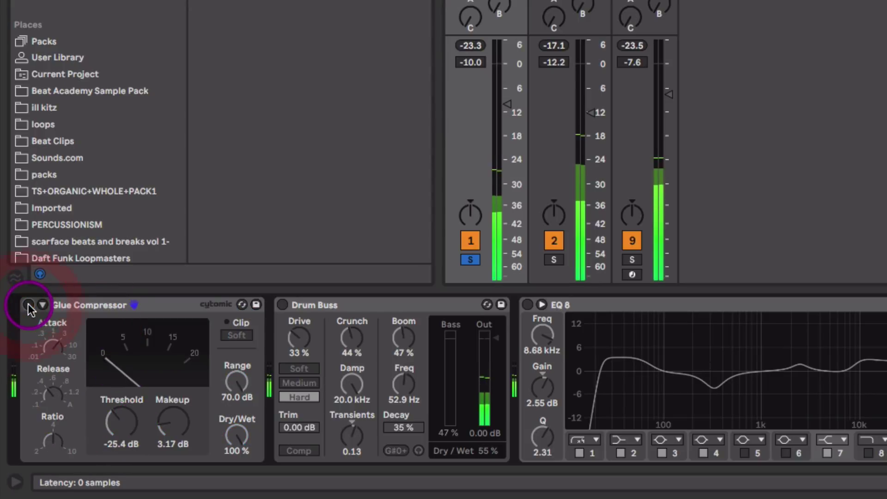
left_click(28, 305)
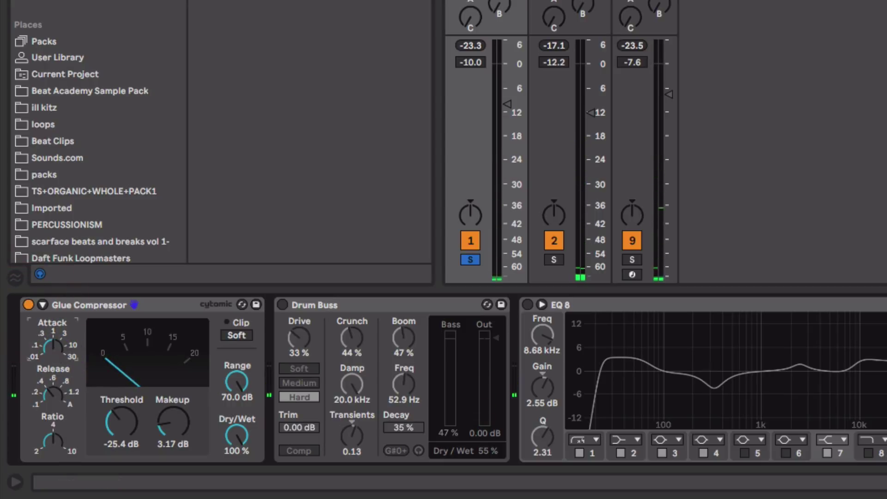
Go over the Glue Compressor's attack and release, and set its threshold to -26.0 dB.
left_click(55, 354)
left_click_drag(56, 355, 56, 346)
left_click(56, 390)
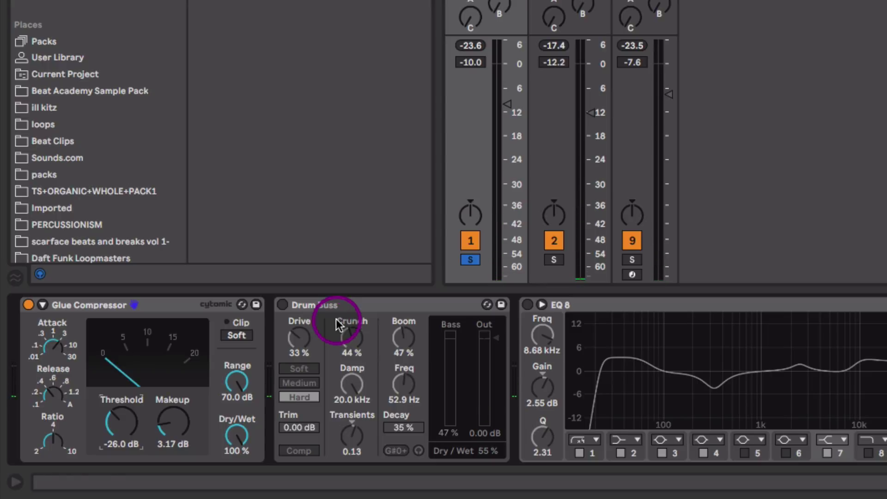
Enable the Drum Buss device on the All Drum Buss group and set Drive to 36 % and Boom to 46 %.
left_click(281, 305)
left_click(313, 304)
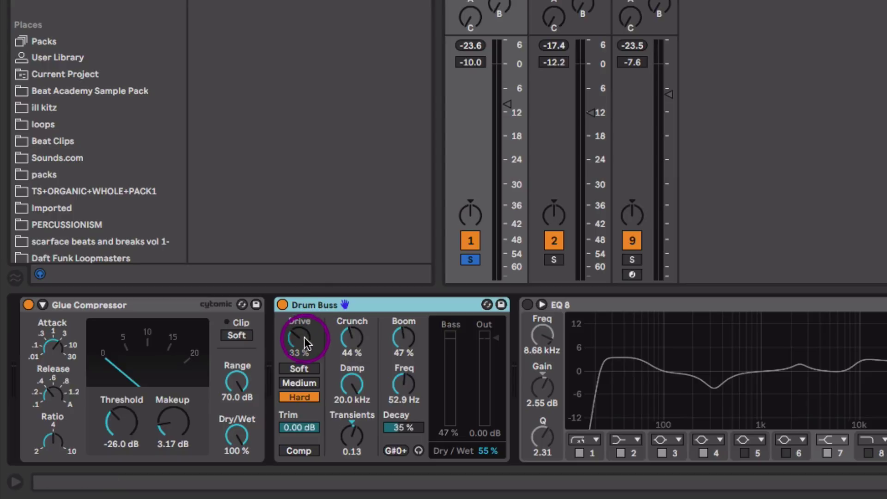
left_click_drag(301, 342, 303, 340)
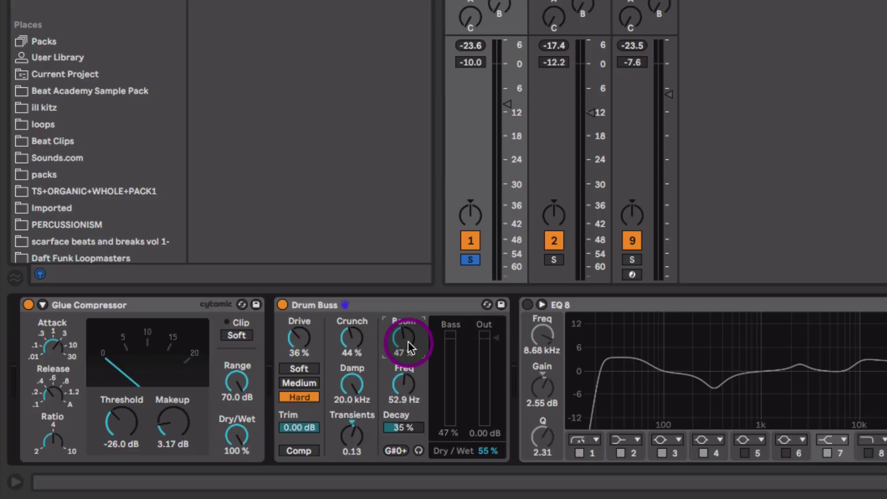
key("space")
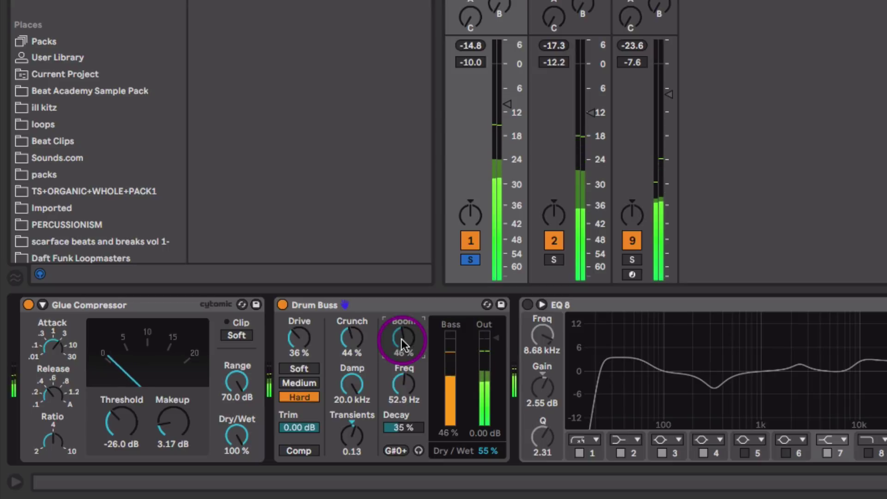
left_click_drag(401, 339, 400, 340)
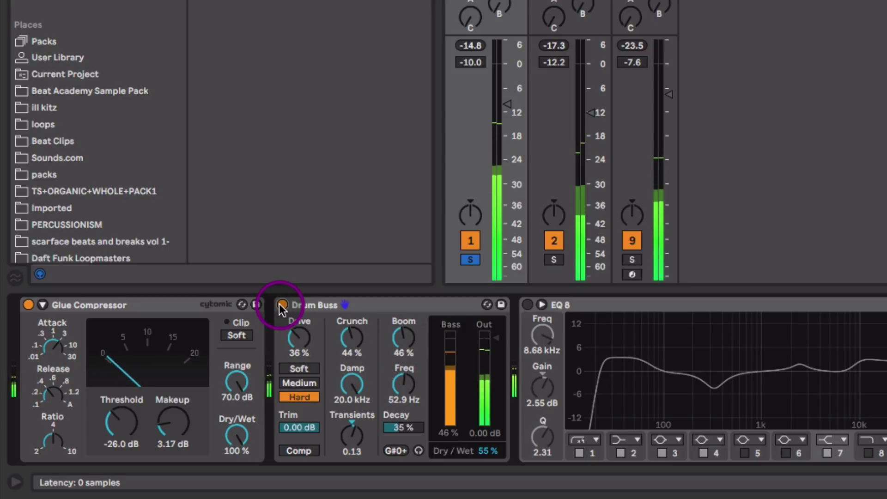
Compare the drums with the Drum Buss device bypassed and enabled, and set its Transients to 0.16 during playback.
left_click(281, 305)
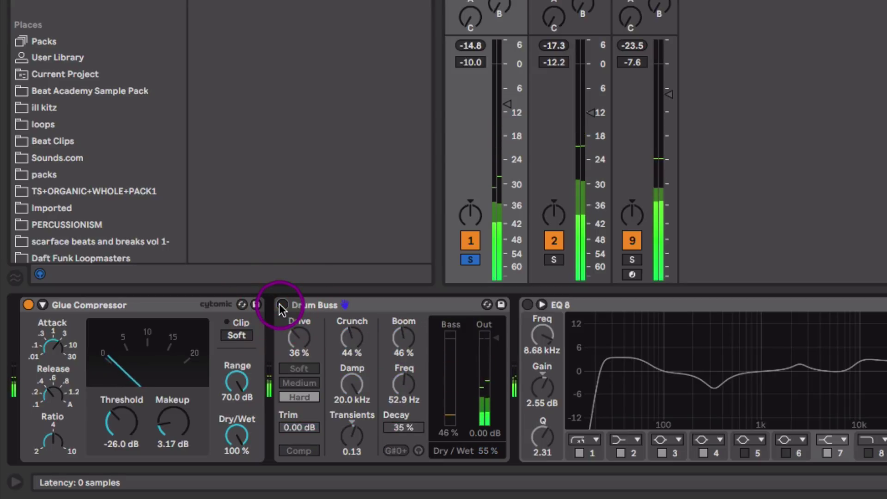
left_click(282, 304)
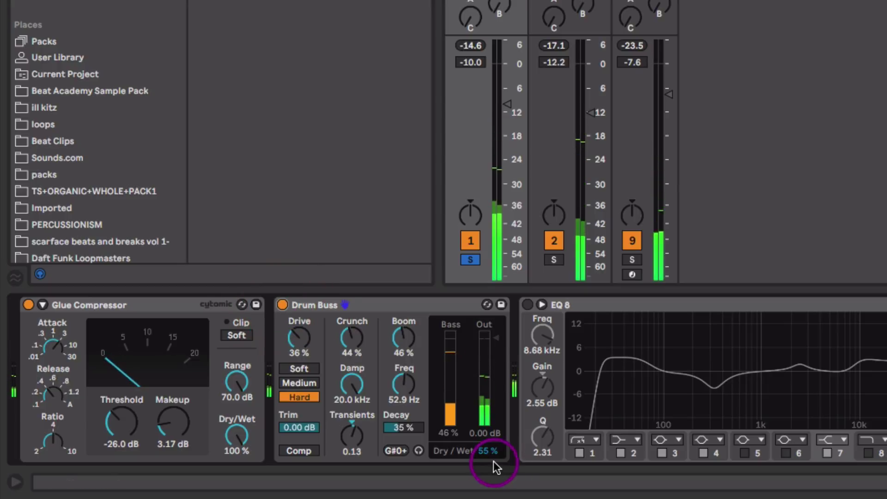
mouse_move(495, 452)
left_mouse_down()
mouse_move(510, 451)
mouse_move(481, 447)
left_mouse_up()
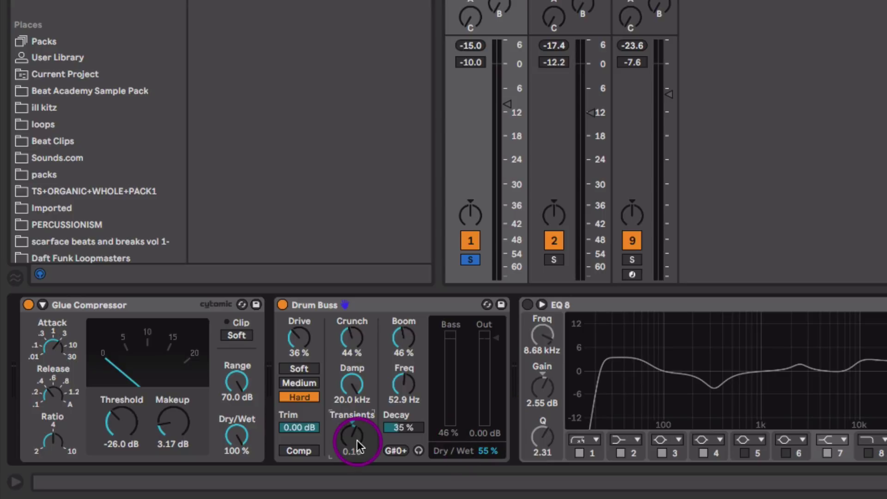
key("space")
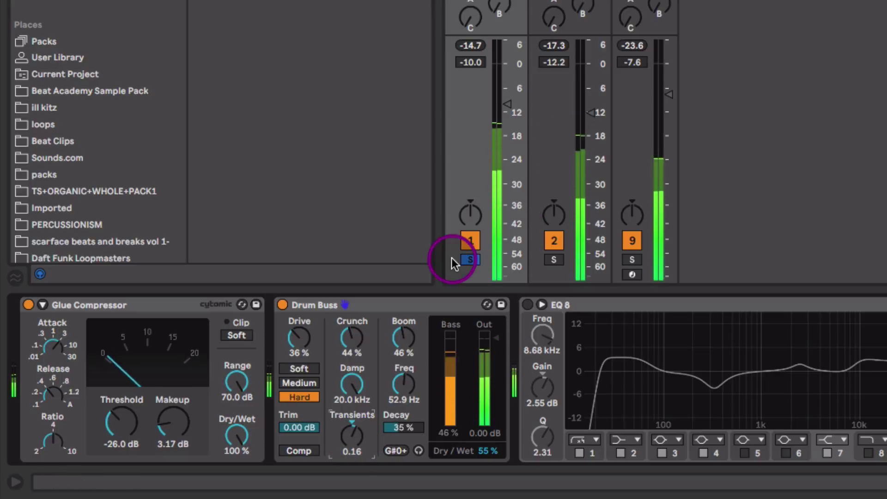
Enable the EQ Eight on the All Drum Buss group and set band 3 to 310 Hz with a -4.59 dB cut.
left_click(527, 305)
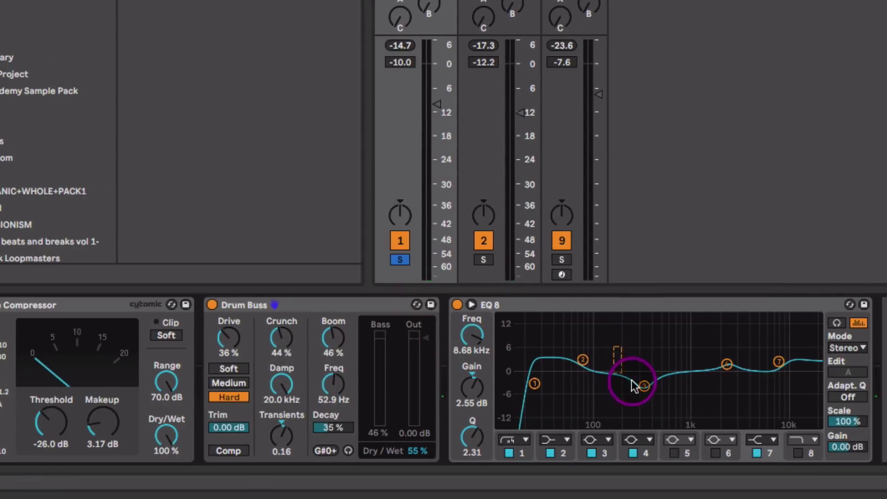
left_click(743, 403)
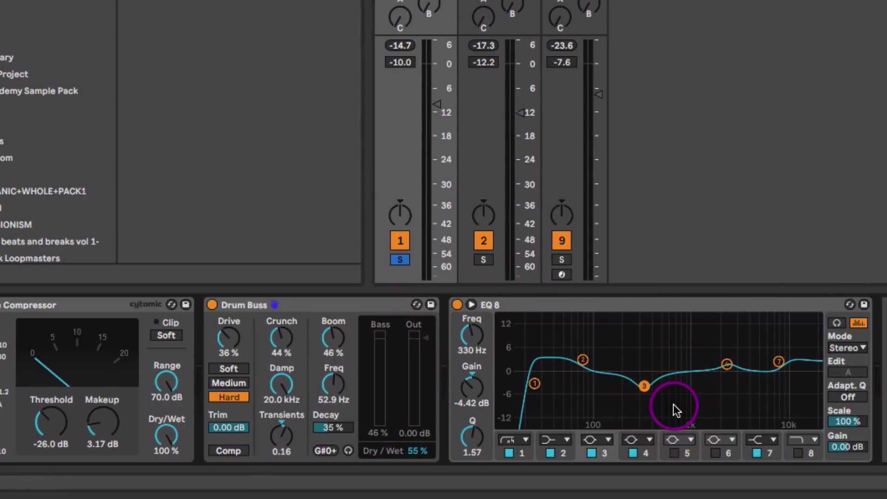
left_click_drag(643, 386, 642, 390)
left_click(836, 323)
left_click(836, 323)
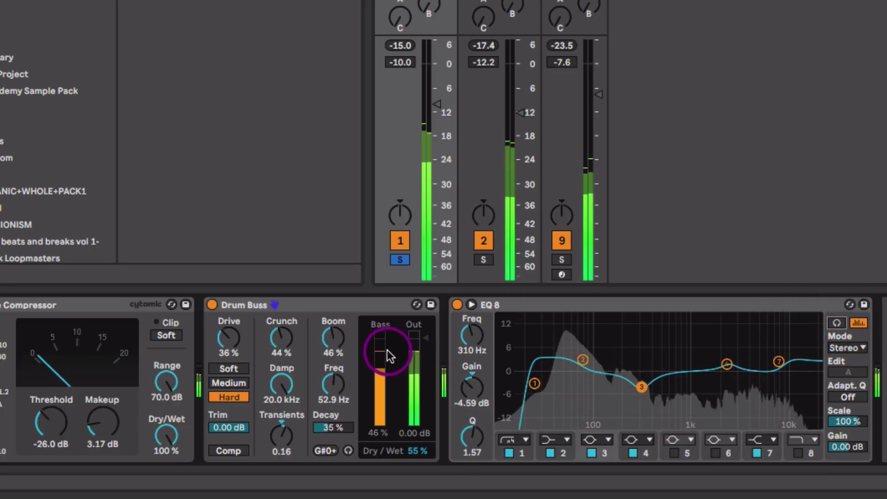
Select the EQ Eight, Drum Buss and Glue Compressor together and compare the drums with all three bypassed and enabled.
left_click(497, 304)
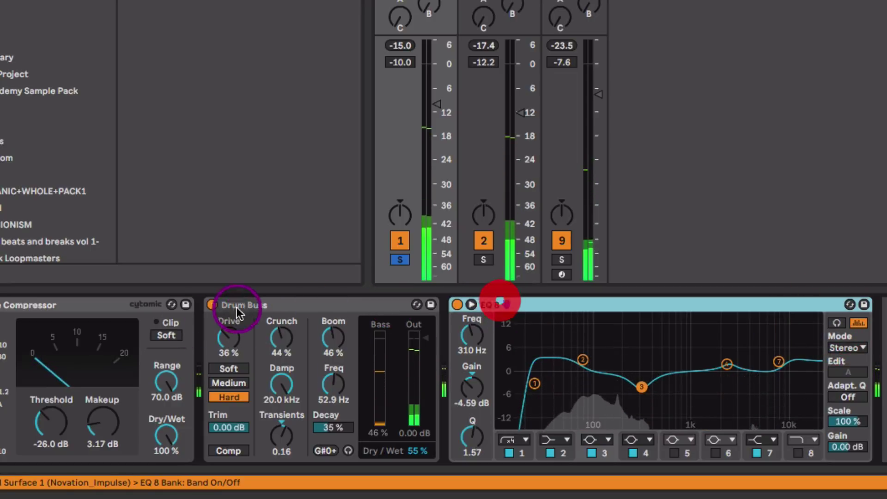
left_click(116, 302)
left_click(0, 307)
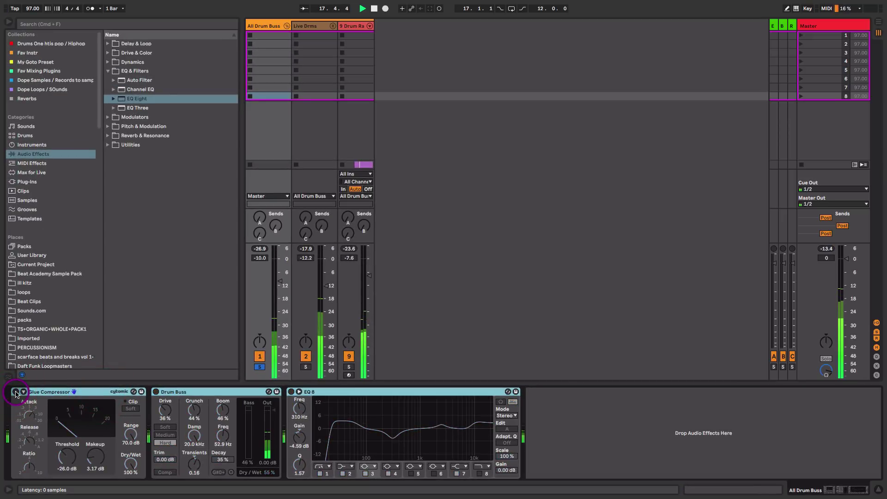
left_click(15, 392)
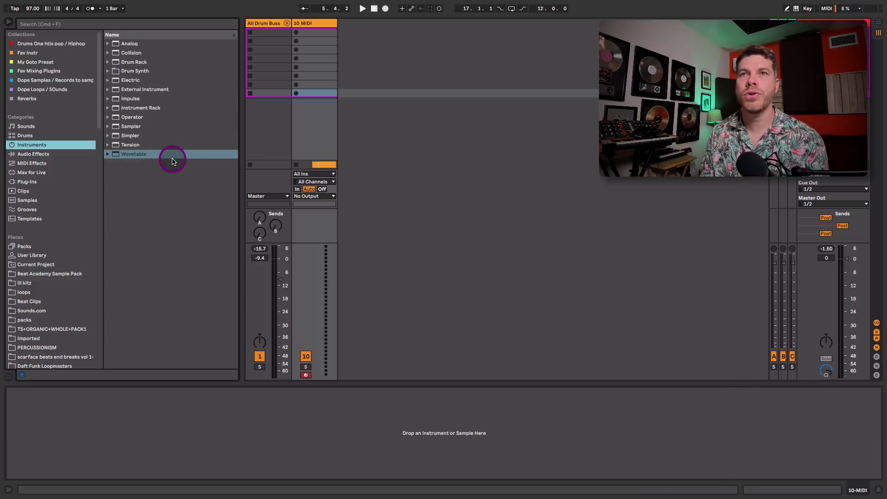
Load Wavetable onto the empty MIDI track and set oscillator 1's wavetable position to 67 %.
left_click_drag(132, 158, 316, 53)
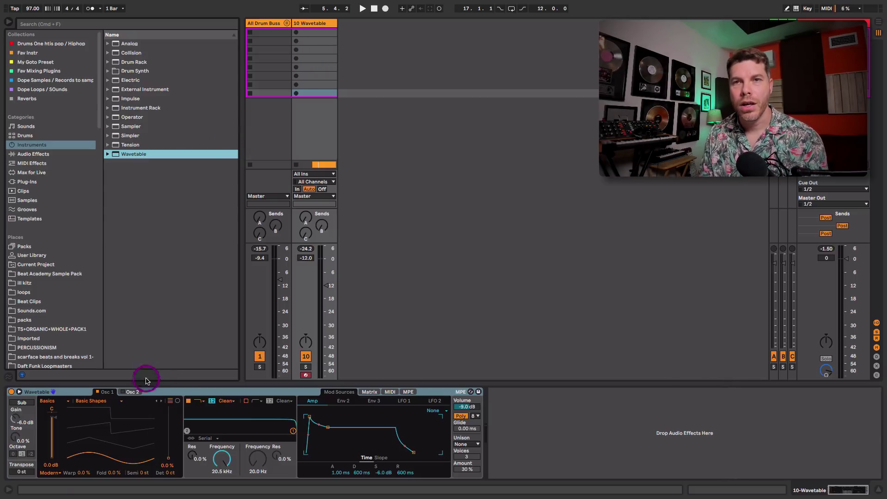
left_click_drag(134, 457, 134, 434)
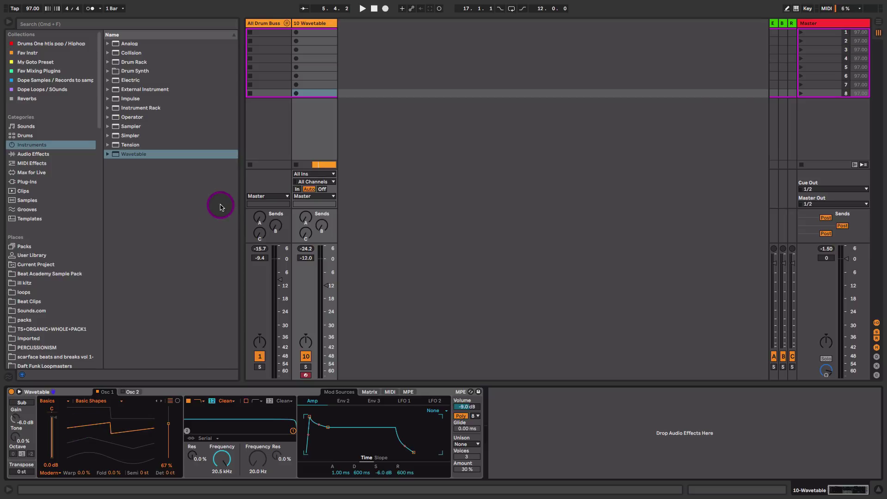
Switch to the Arrangement View, open the 11-Wavetable clip's notes, play the clip, and unfold the Wavetable track.
key("Tab")
double_click(294, 78)
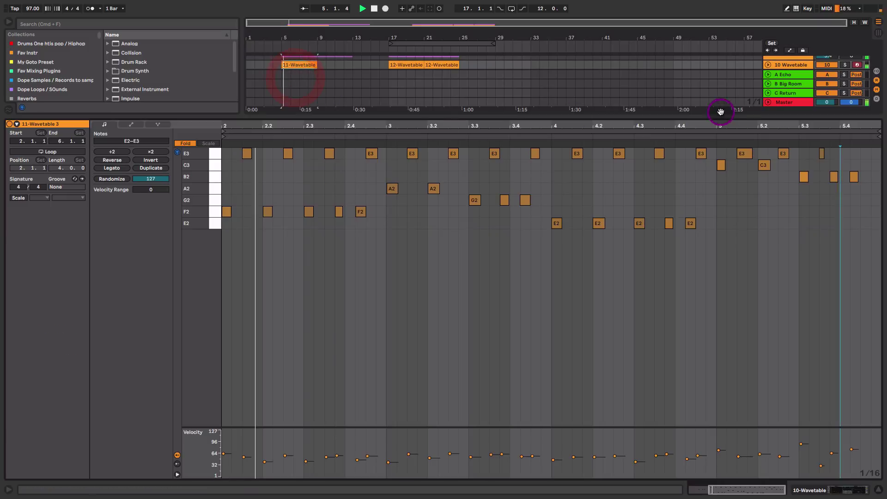
key("space")
left_click(767, 65)
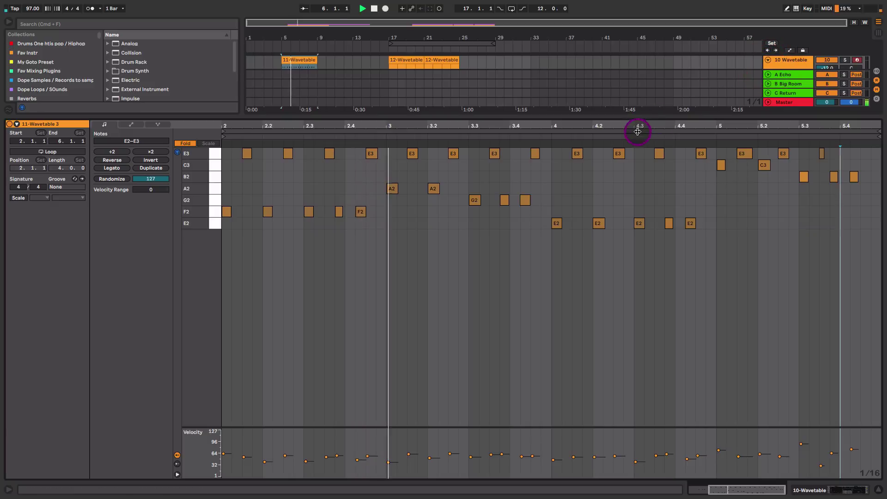
Stop playback, switch the Wavetable synth to Mono, and set its amp envelope to a 589 ms decay and -35 dB sustain.
left_click_drag(640, 117, 643, 203)
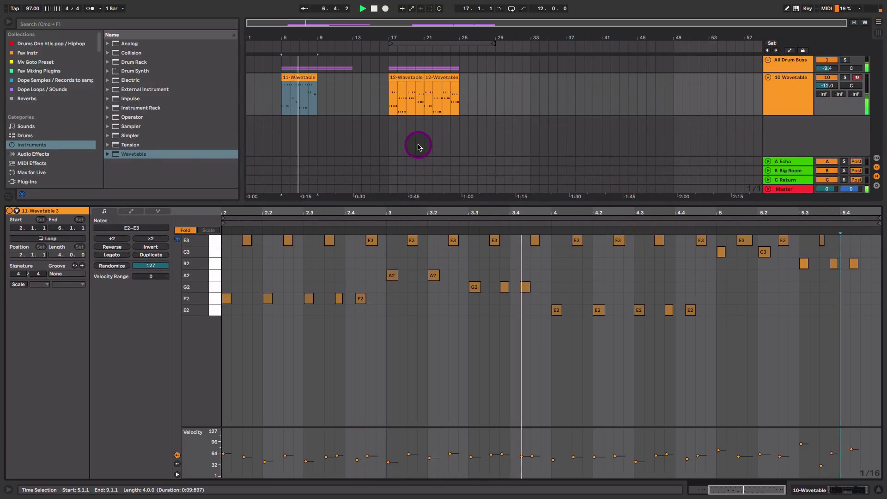
key("space")
key("shift+Tab")
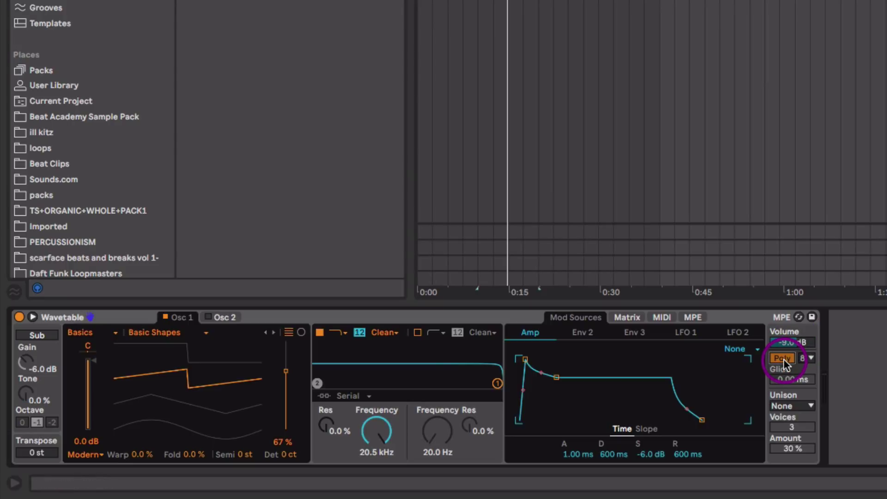
left_click(783, 359)
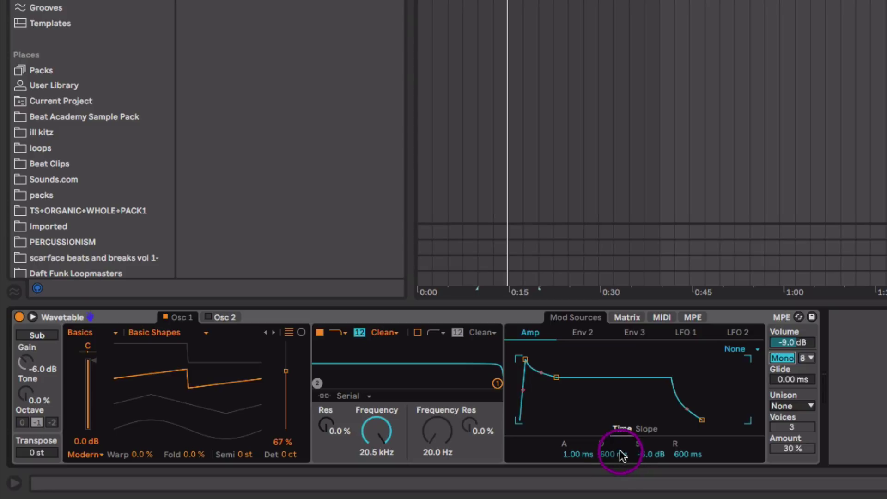
left_click_drag(615, 454, 651, 483)
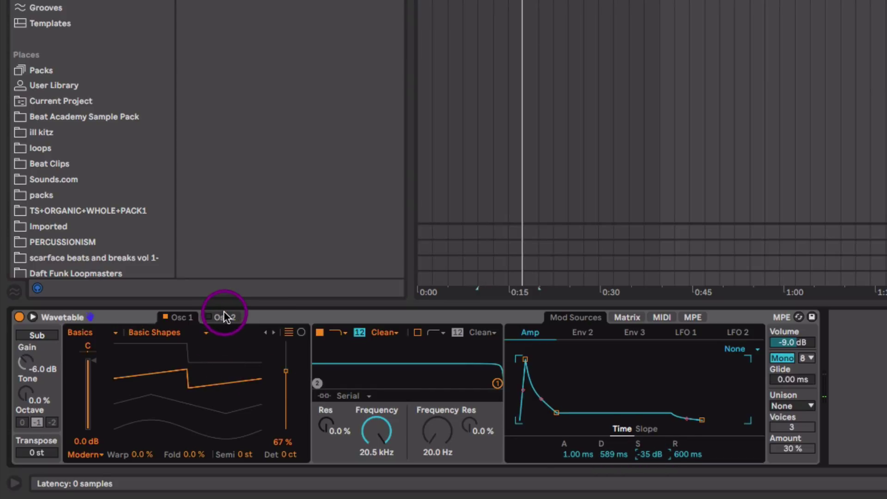
Enable oscillator 2 at -2.0 dB and set filter 1 to 8.49 kHz with 18 % resonance.
left_click(207, 316)
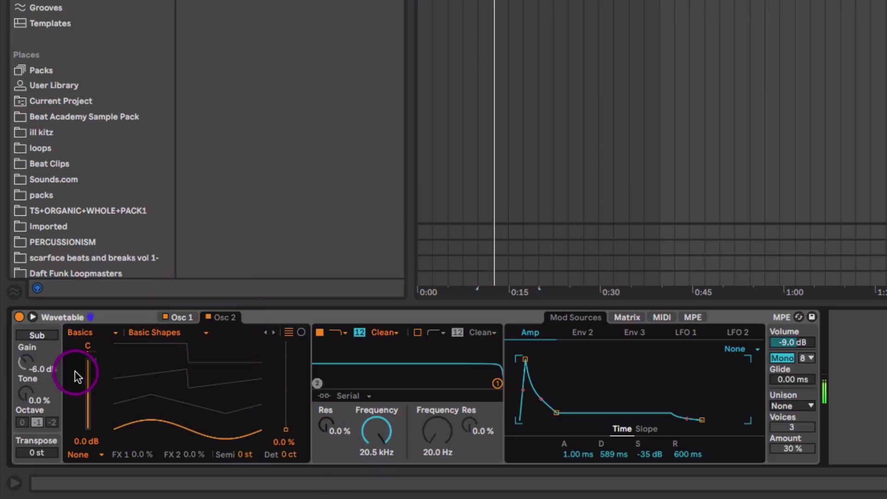
left_click_drag(87, 364, 88, 373)
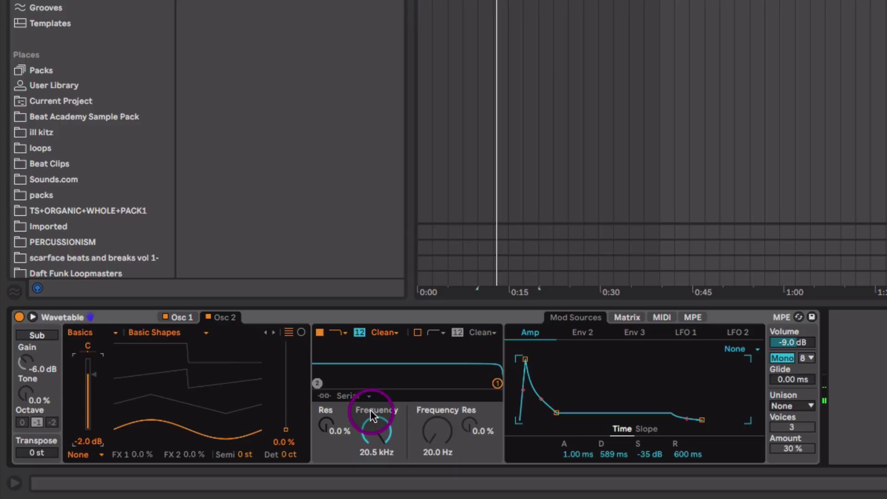
left_click_drag(374, 418, 374, 453)
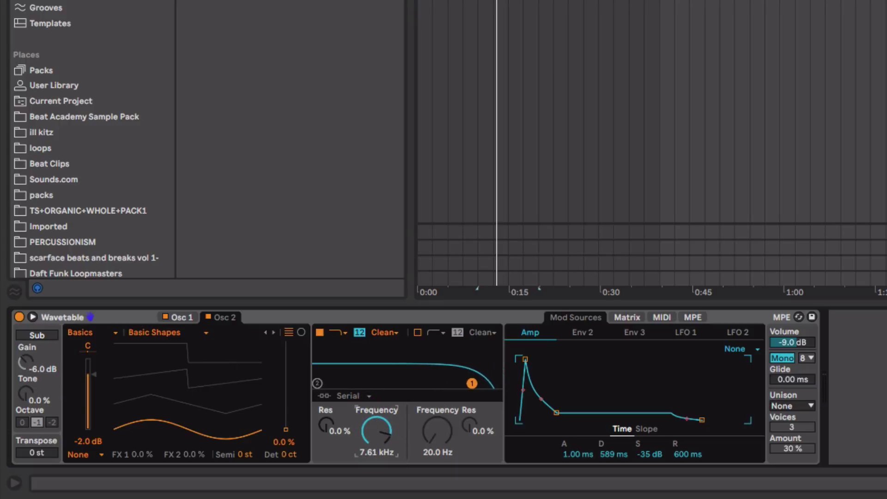
left_click_drag(326, 423, 326, 421)
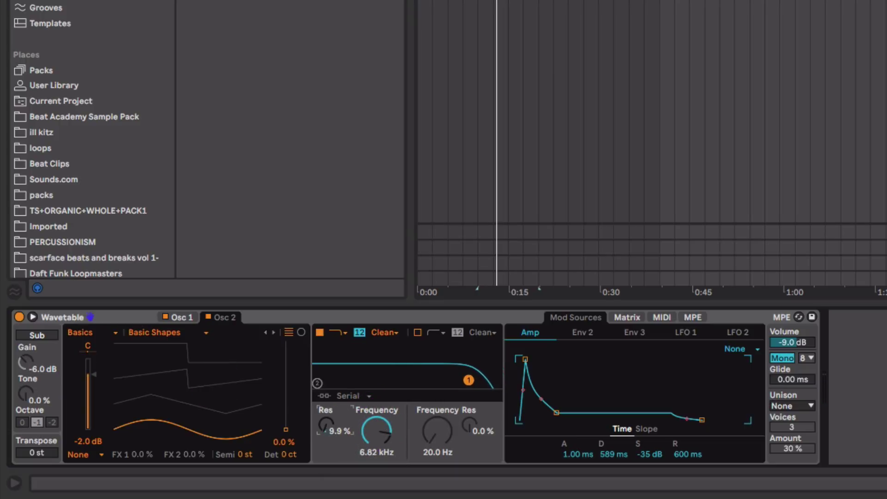
left_click_drag(383, 433, 384, 420)
left_click(536, 384)
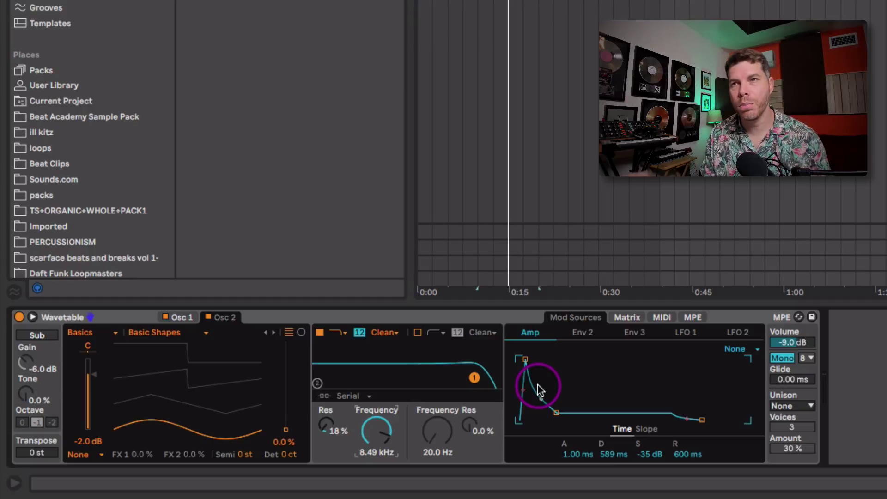
Assign LFO 1 to modulate oscillator 1's pitch in Wavetable's modulation matrix.
left_click(691, 332)
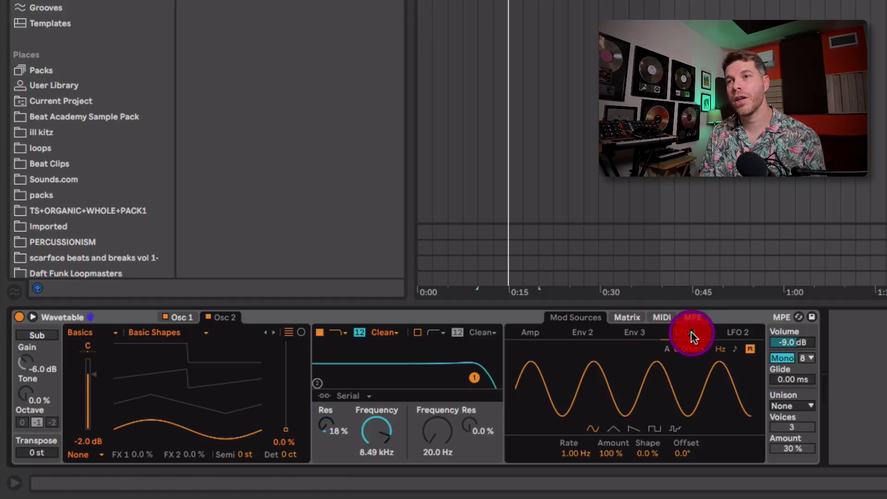
left_click(619, 321)
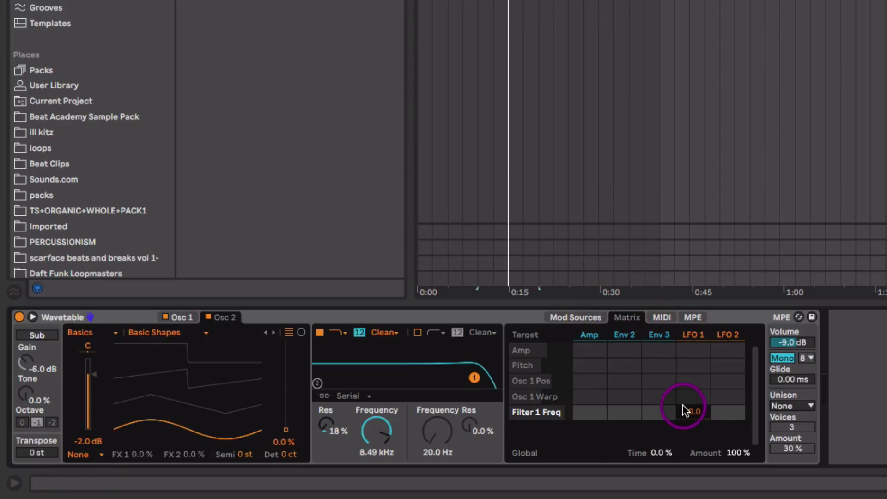
left_click(167, 318)
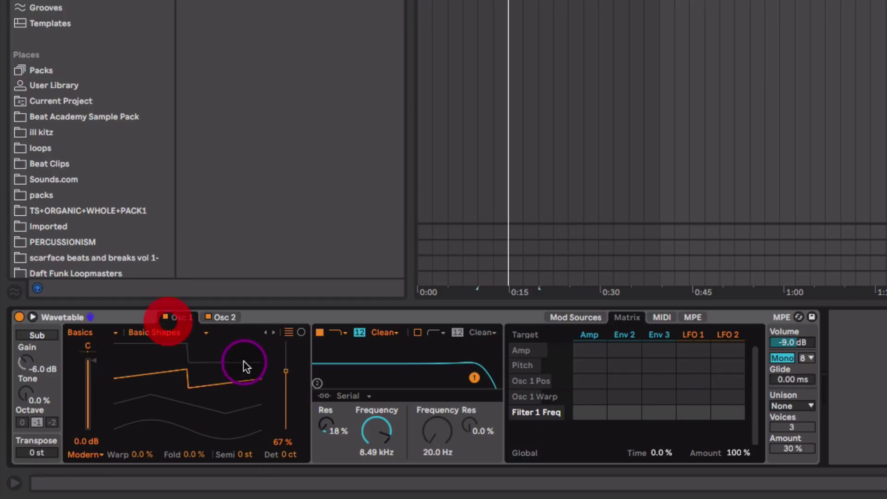
left_click(291, 454)
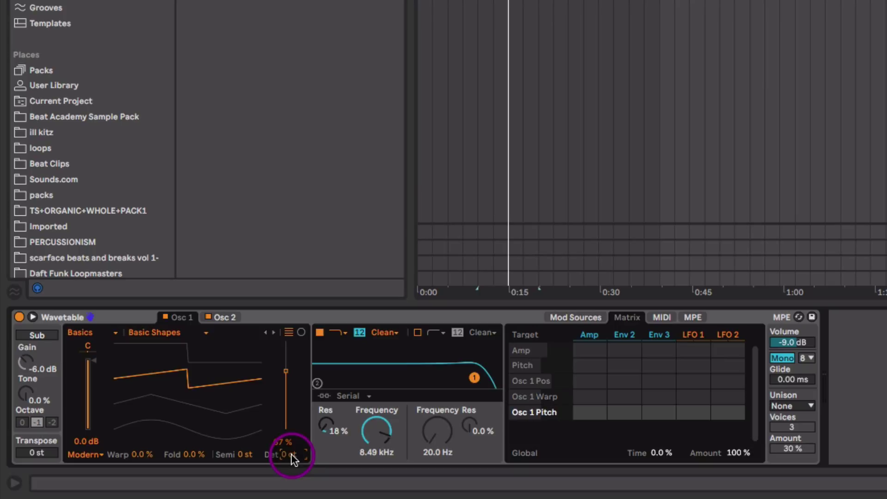
left_click_drag(701, 419, 700, 408)
Set LFO 1 to a 19.04 Hz rate, 3.1 % amount, -22 % shape and 0.10 ms attack.
left_click(576, 317)
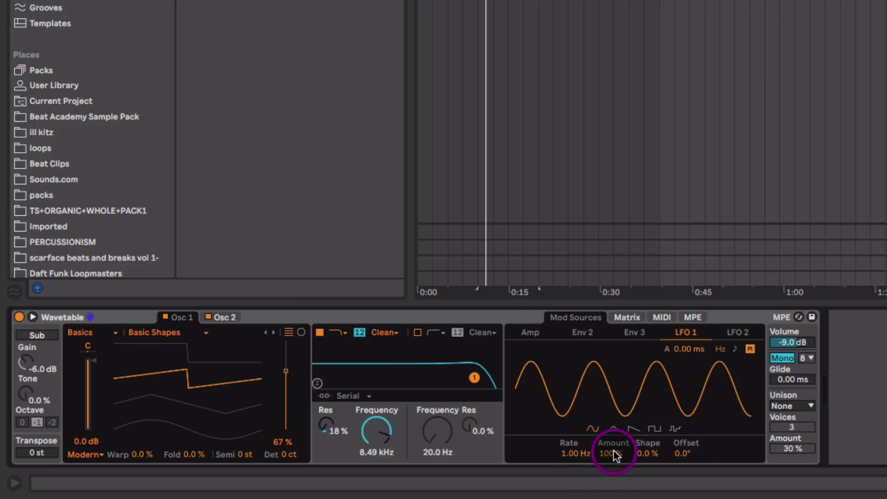
mouse_move(614, 452)
left_mouse_down()
mouse_move(614, 485)
mouse_move(613, 455)
left_mouse_up()
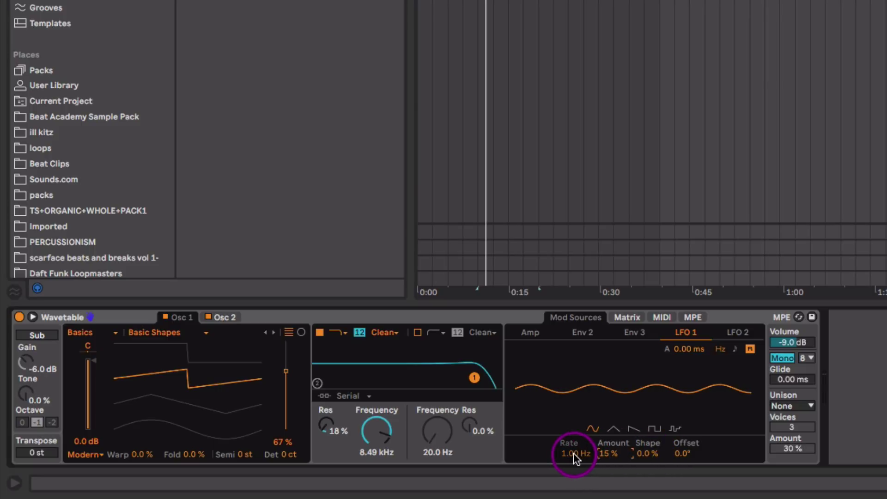
left_click_drag(574, 457, 614, 457)
left_click(607, 453)
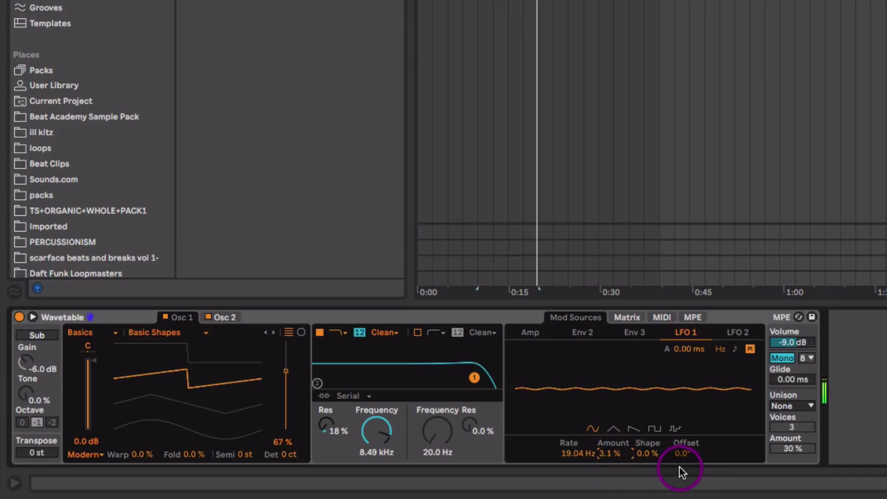
left_click_drag(656, 454, 657, 451)
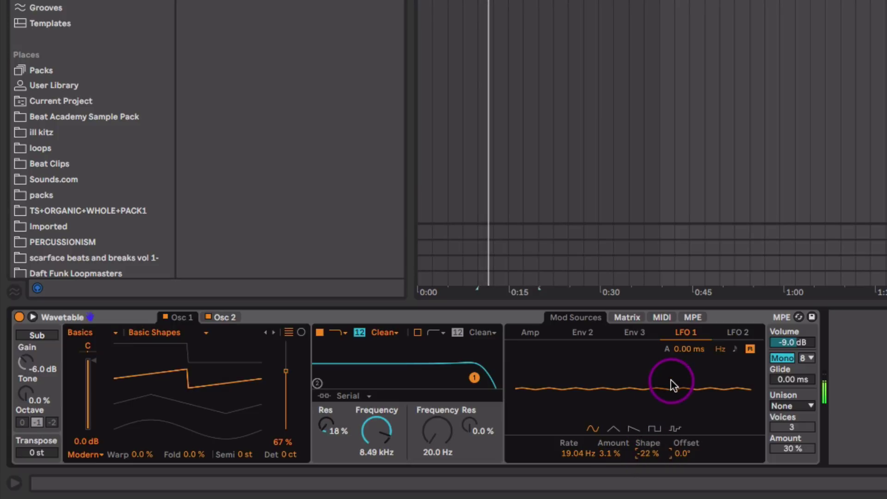
left_click(690, 349)
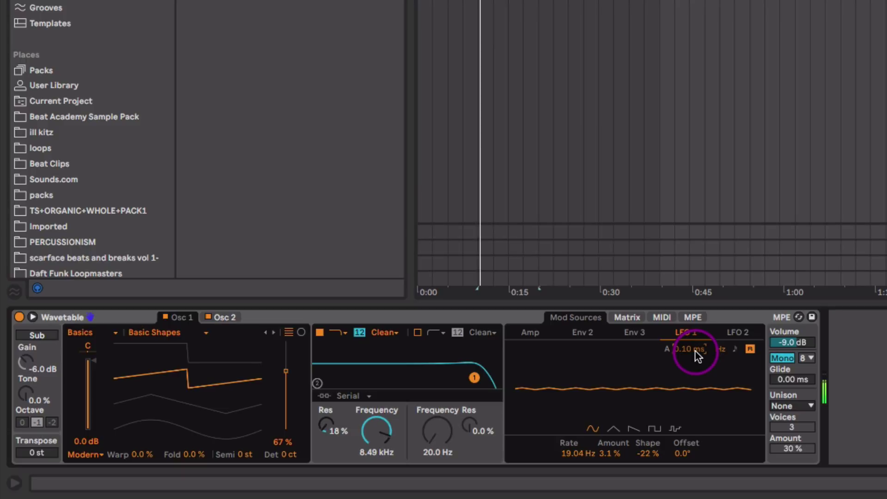
left_click_drag(377, 434, 376, 432)
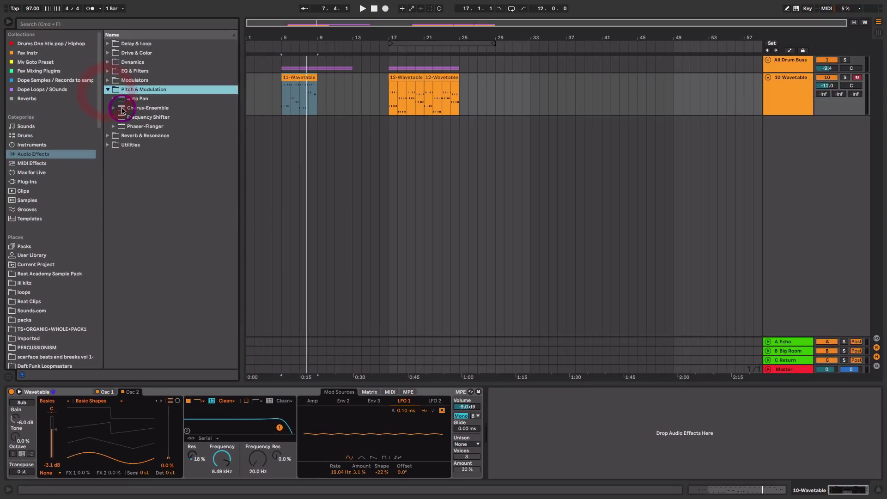
Add Chorus-Ensemble after Wavetable and set its dry/wet mix to 33 % during playback.
left_click(123, 115)
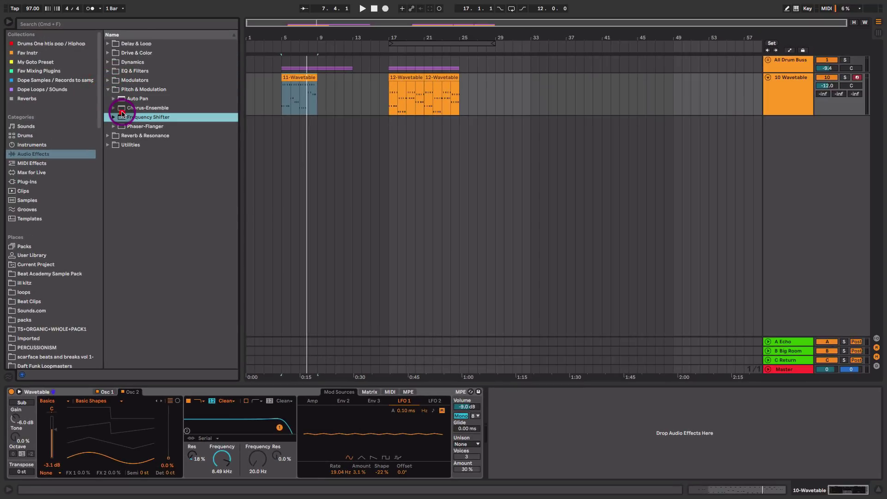
left_click_drag(123, 109, 519, 432)
key("space")
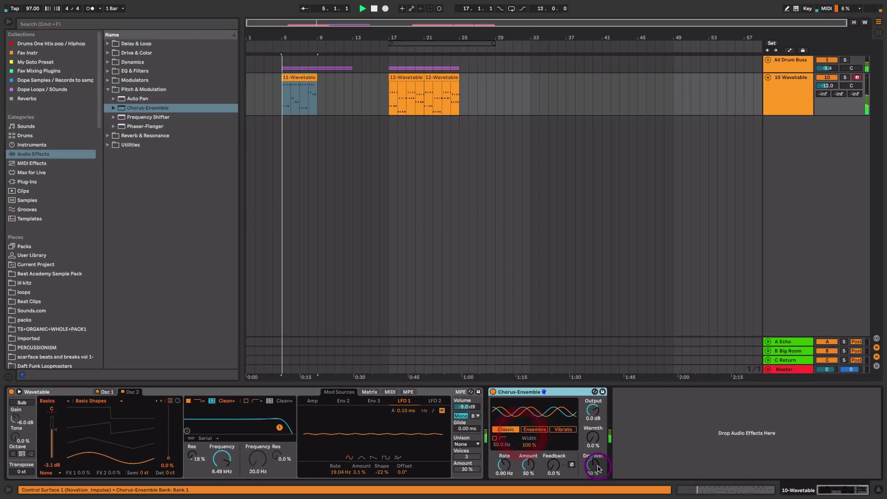
left_click_drag(598, 467, 585, 467)
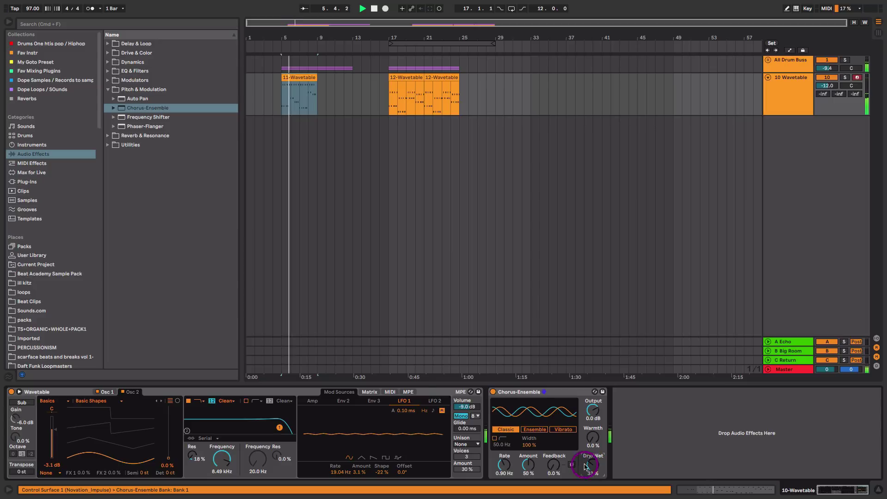
Add Reverb after Chorus-Ensemble and adjust its decay time and dry/wet mix during playback.
left_click(108, 136)
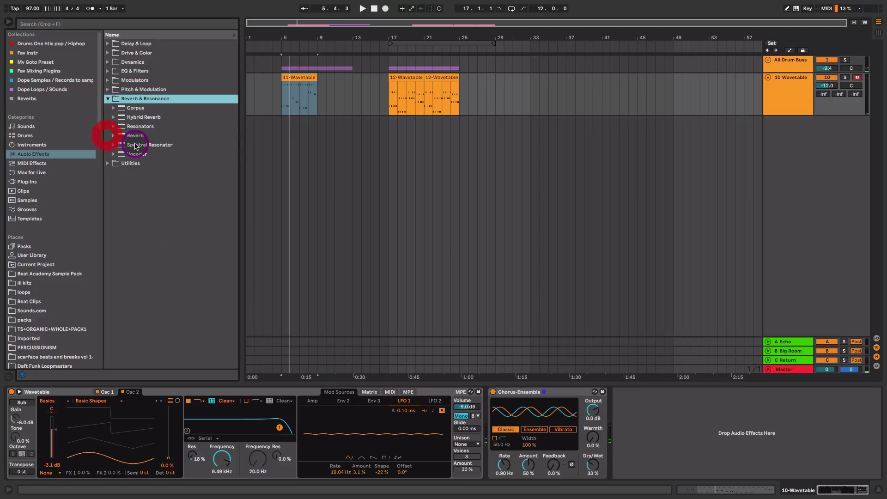
left_click_drag(134, 145, 660, 437)
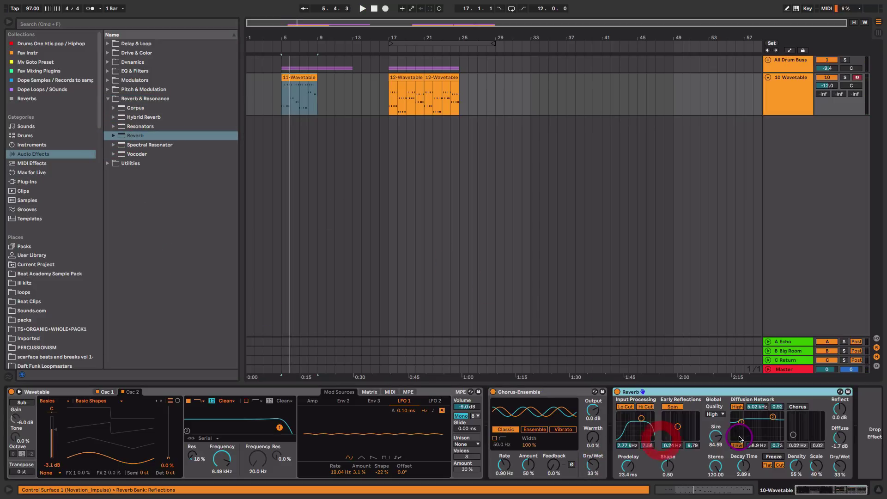
key("space")
left_click(815, 468)
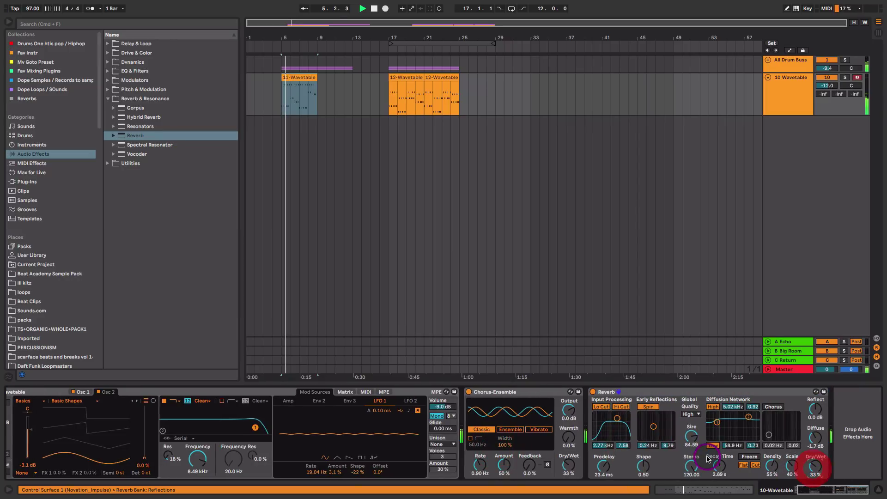
mouse_move(707, 460)
left_mouse_down()
mouse_move(707, 481)
mouse_move(719, 466)
left_mouse_up()
left_click_drag(815, 467, 815, 462)
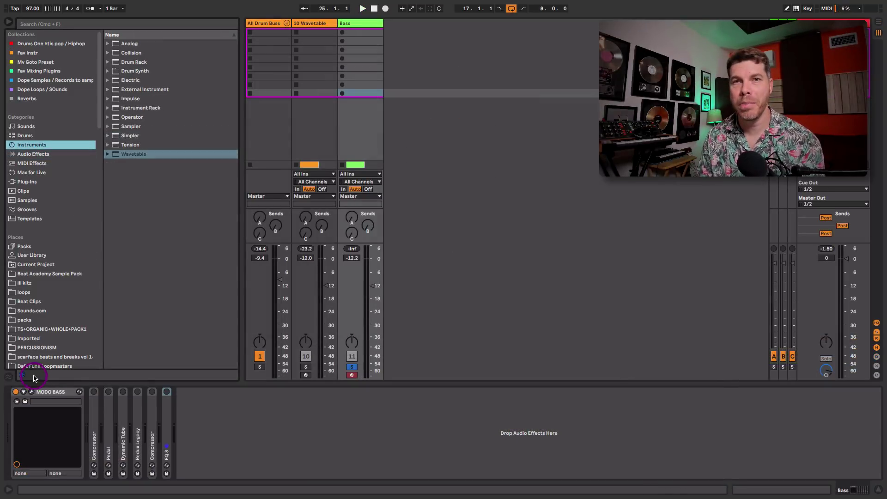
Open MODO BASS on the Bass track, review its Model and Control pages, and close the plug-in window.
left_click(32, 392)
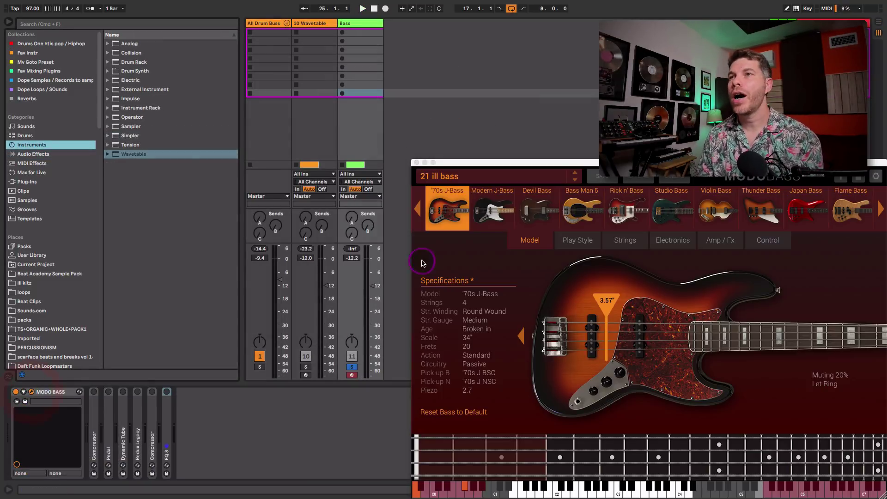
left_click_drag(598, 162, 559, 70)
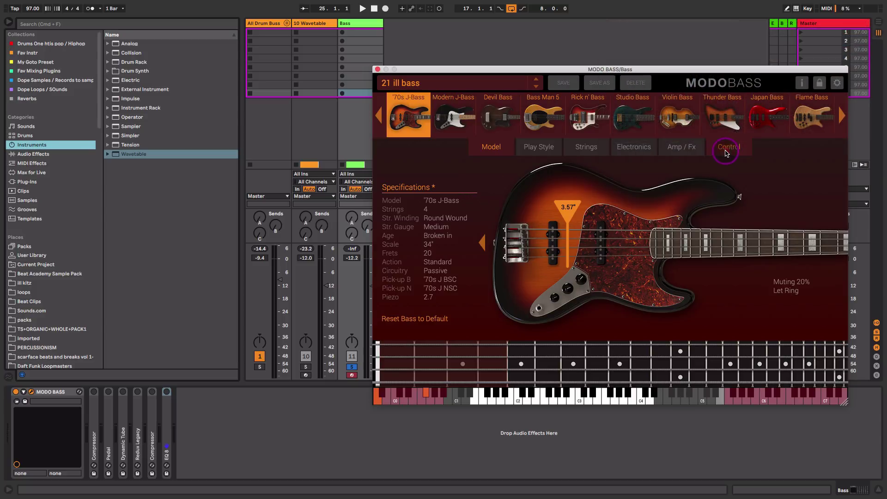
left_click(726, 152)
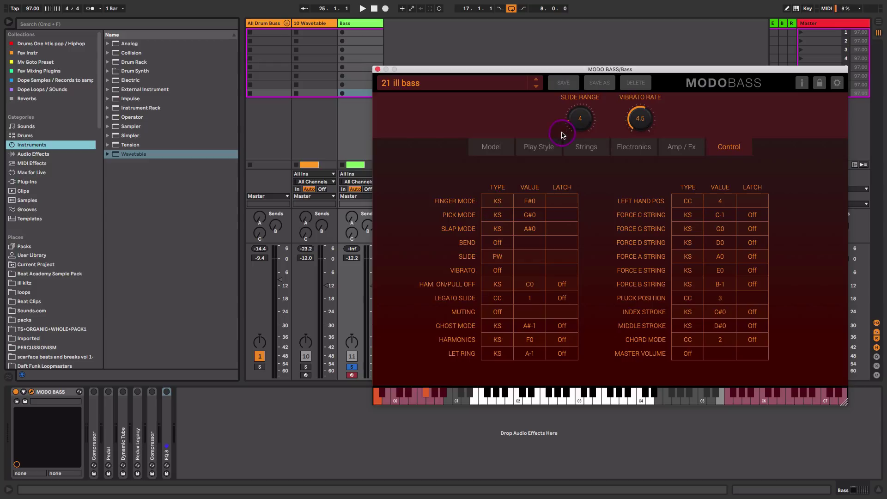
left_click(496, 147)
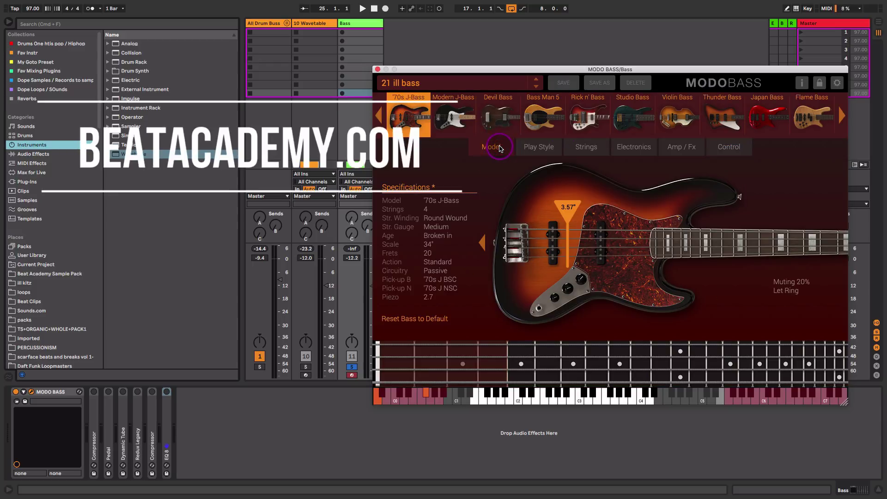
left_click(377, 70)
Open the 12-MODO BASS clip in the Arrangement View, show its MIDI Ctrl modulation envelope, and play the bass part.
key("Tab")
double_click(428, 98)
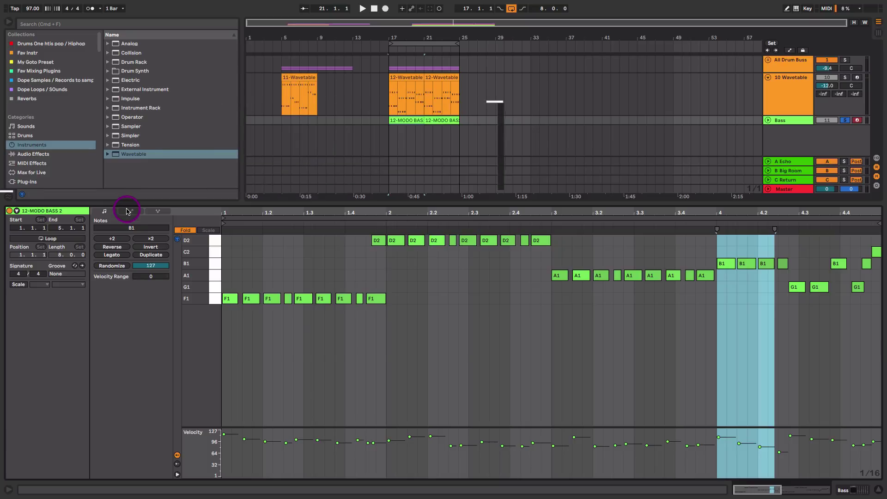
left_click(128, 210)
left_click(116, 228)
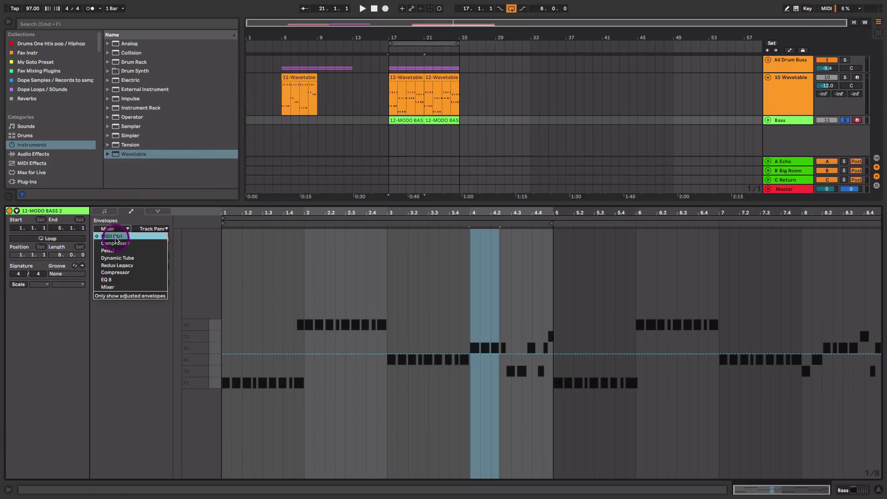
left_click(118, 236)
left_click(146, 228)
left_click(164, 252)
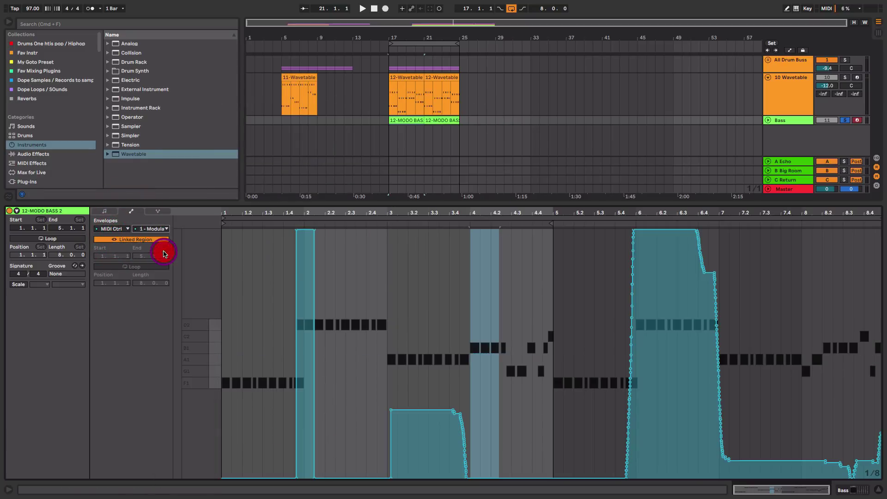
left_click_drag(285, 210, 350, 280)
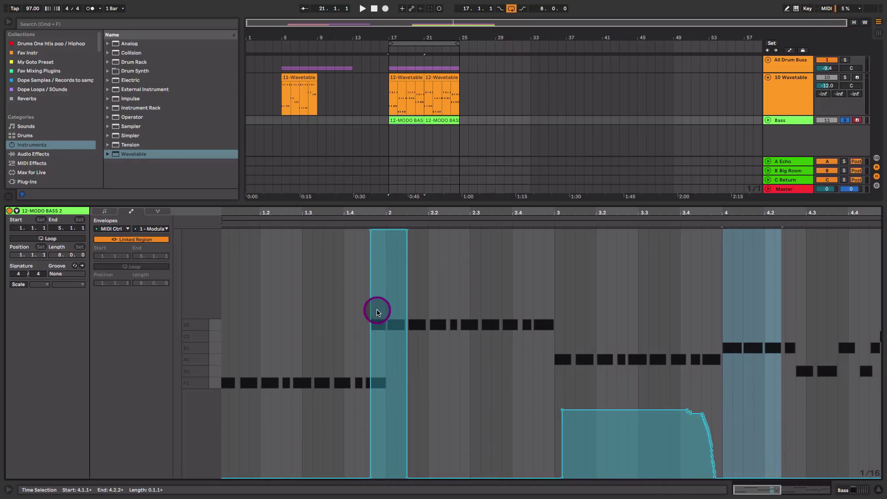
key("space")
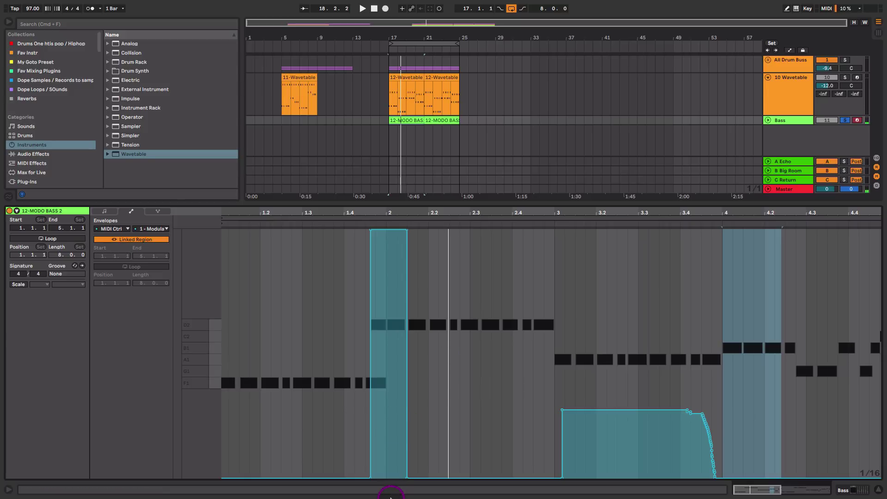
Erase the modulation block just before bar 2 in Draw Mode, play the bass without it, and undo the erasure.
key("b")
left_click(375, 476)
left_click_drag(375, 475, 411, 477)
key("space")
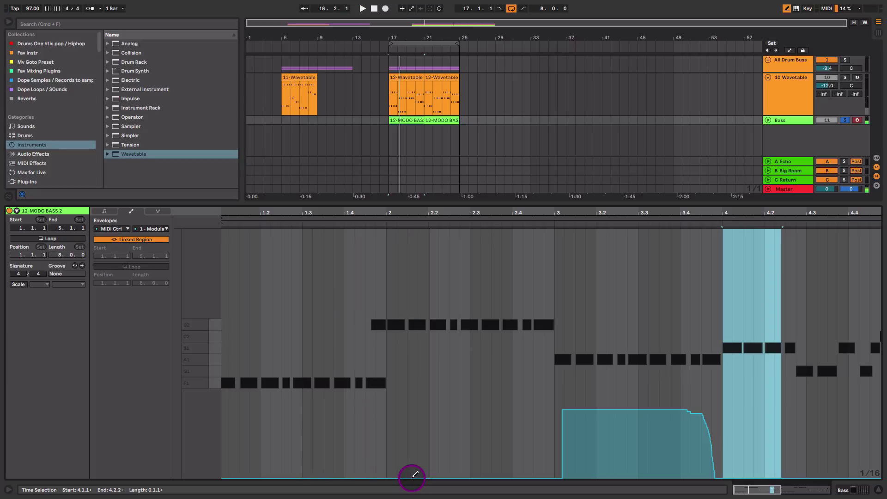
key("super+z")
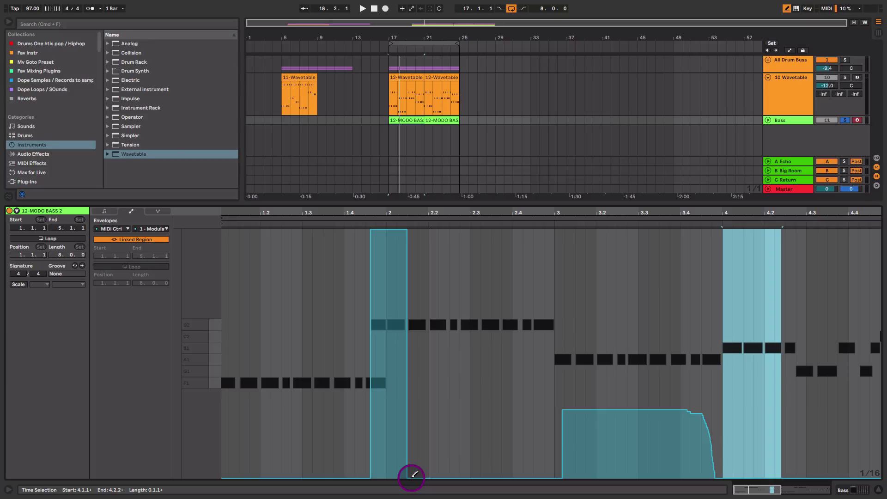
Bring up and close the MODO BASS window on the Bass track, and switch on the first Compressor.
left_click(31, 392)
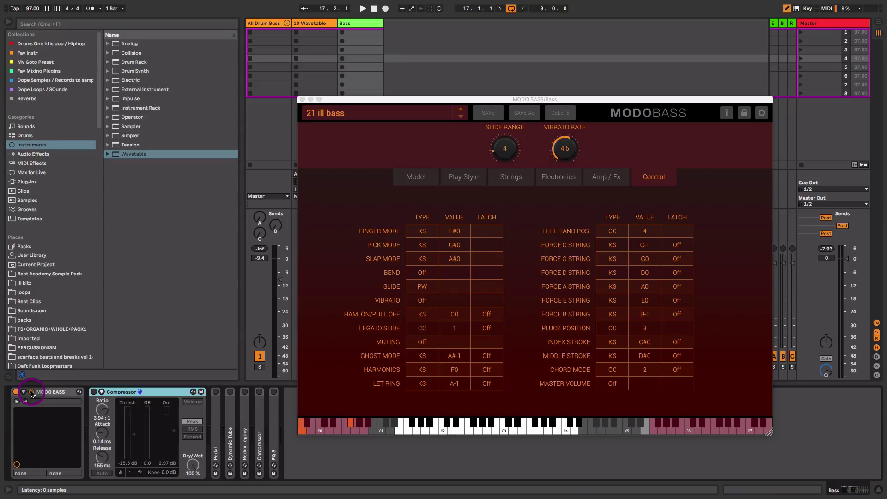
left_click(30, 392)
left_click(92, 394)
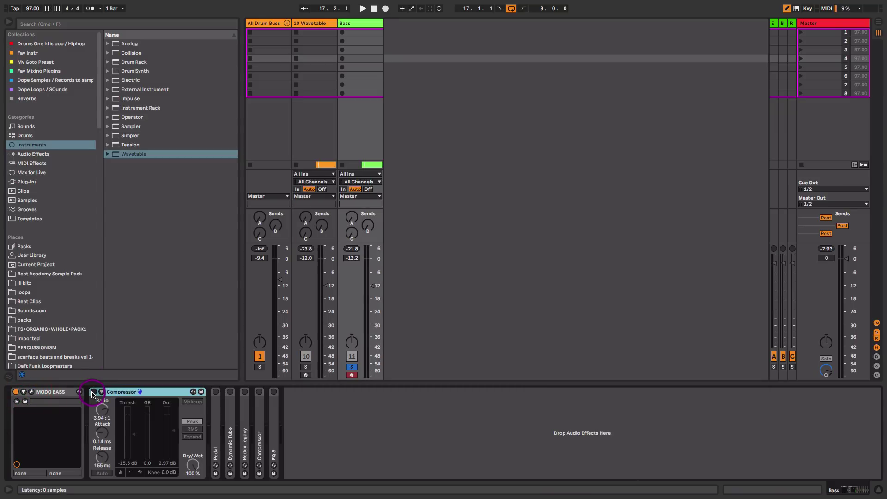
left_click(92, 393)
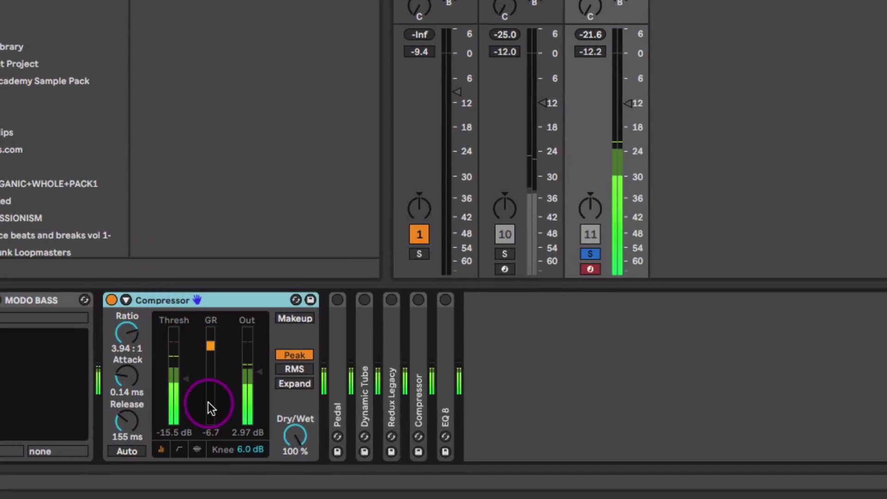
View the first Compressor's activity graph, return to its level meters, and play the bass through it.
left_click(197, 448)
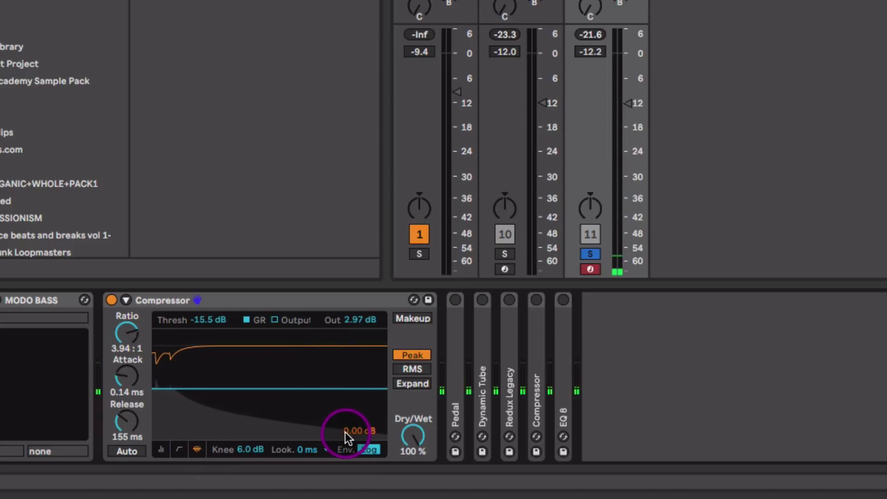
left_click(161, 449)
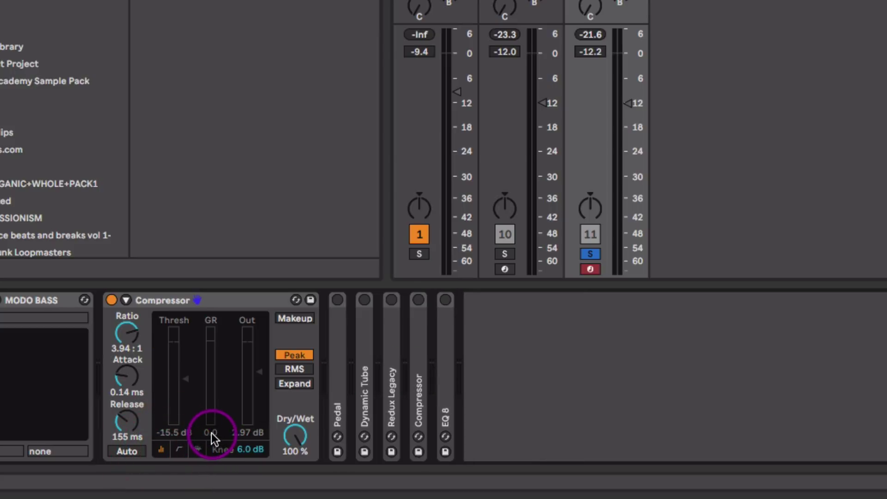
key("space")
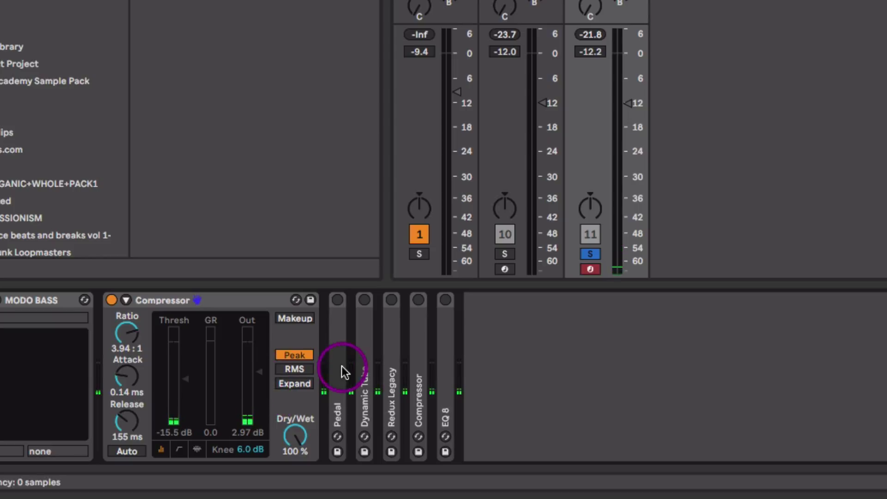
Unfold and switch on the Pedal effect in Fuzz mode, and set its treble to 14 % during playback.
double_click(339, 336)
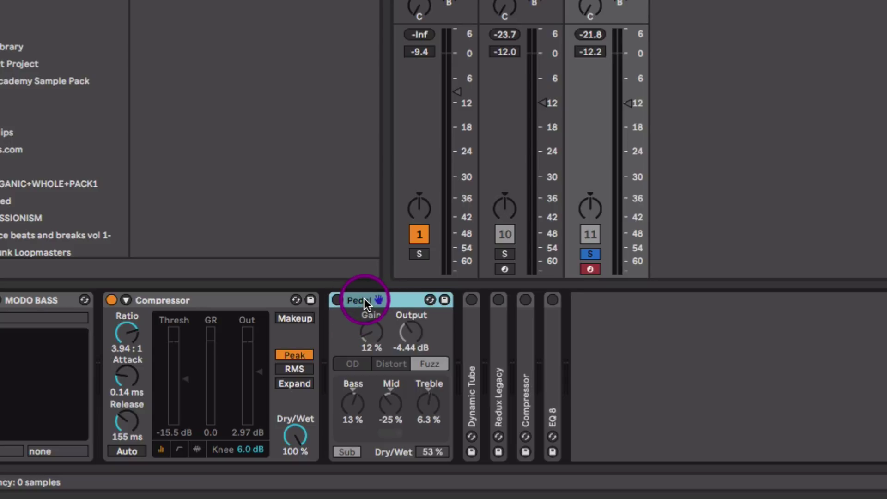
left_click(338, 300)
left_click(428, 368)
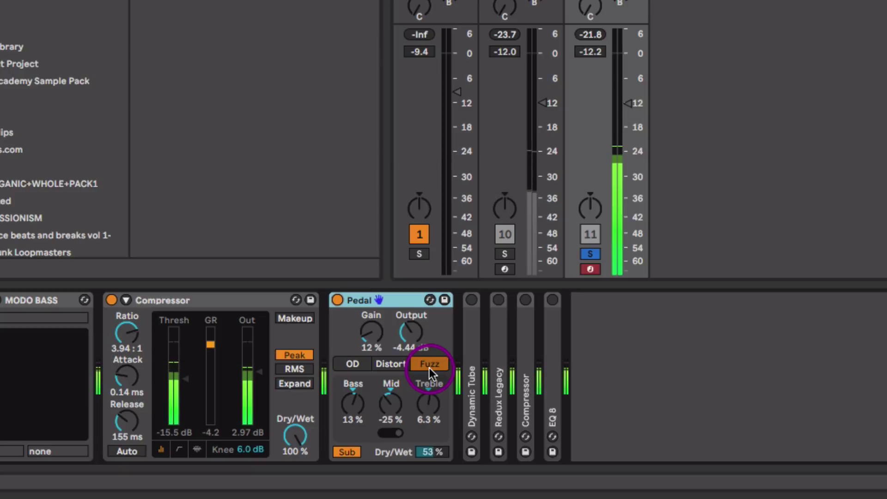
mouse_move(430, 409)
left_mouse_down()
mouse_move(431, 388)
mouse_move(431, 413)
left_mouse_up()
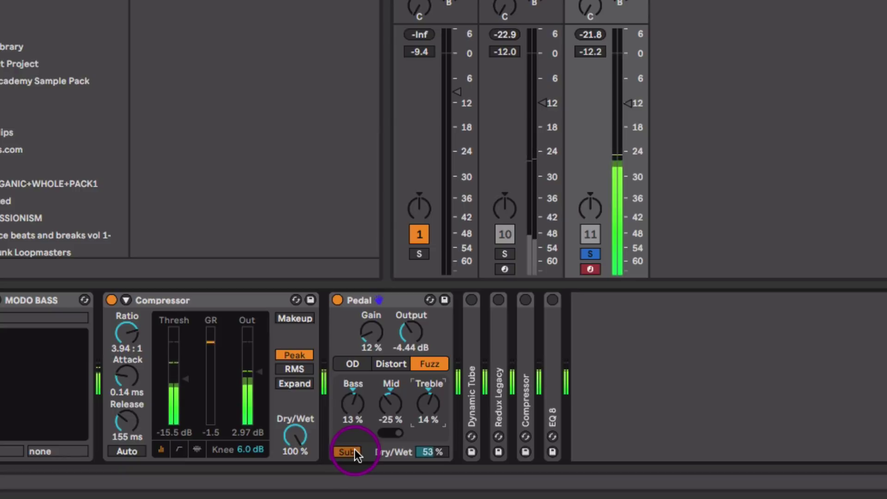
Compare the Pedal sound with Sub off and on, leaving Sub enabled and the dry/wet mix at 53 %.
left_click(342, 458)
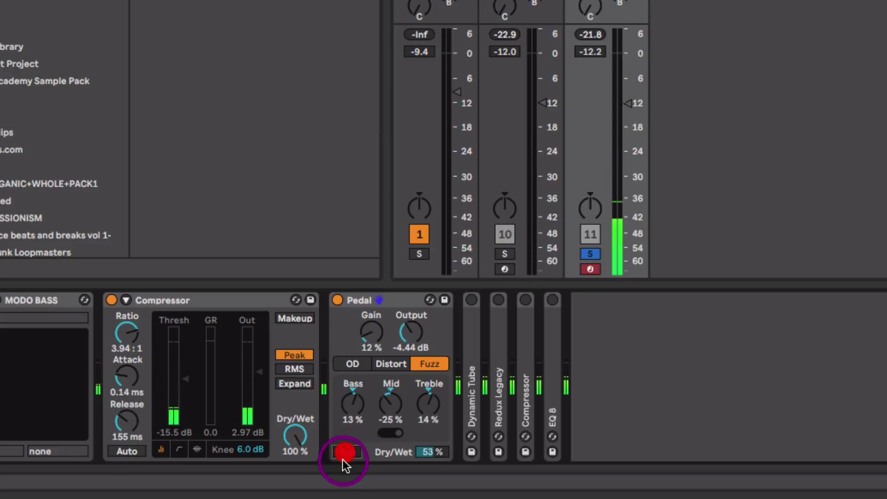
left_click(340, 452)
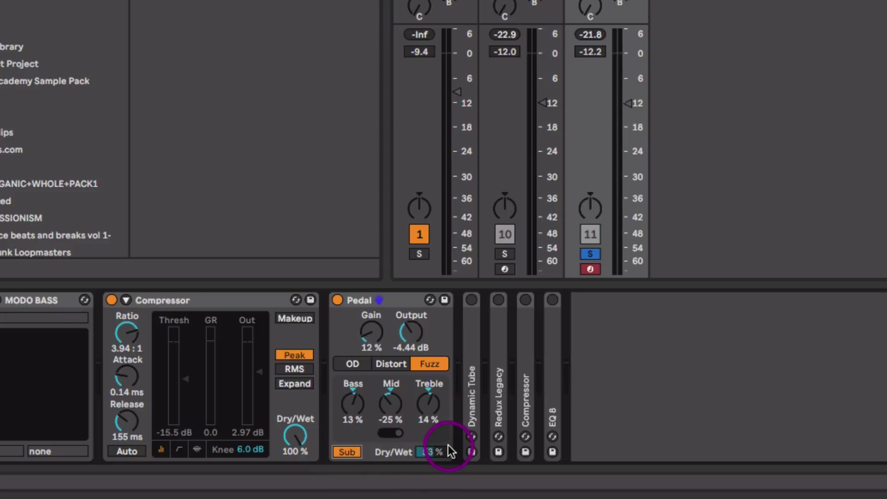
left_click_drag(437, 451, 441, 451)
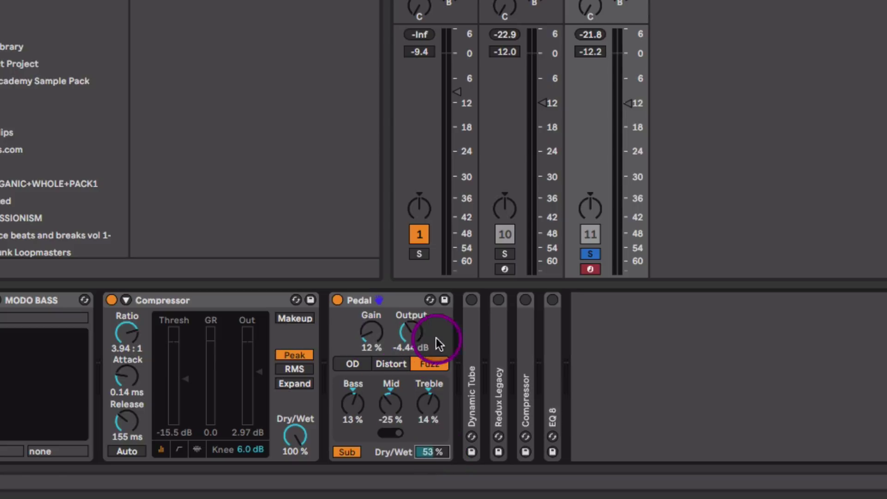
Unfold and switch on Dynamic Tube, compare it with bypass during playback, and set its bias to 11 %.
double_click(468, 343)
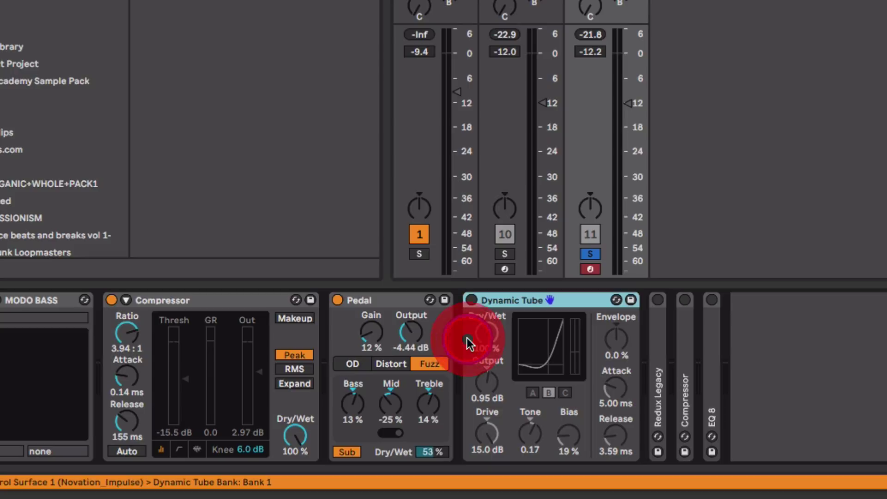
left_click(470, 300)
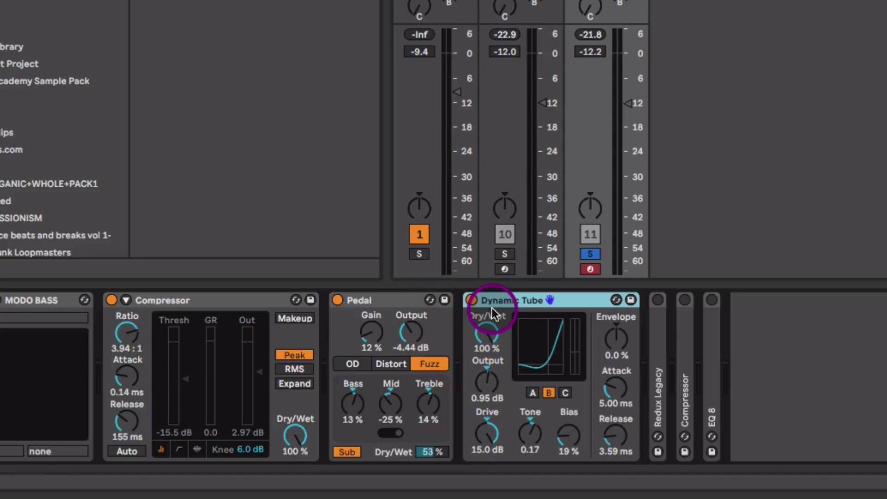
key("space")
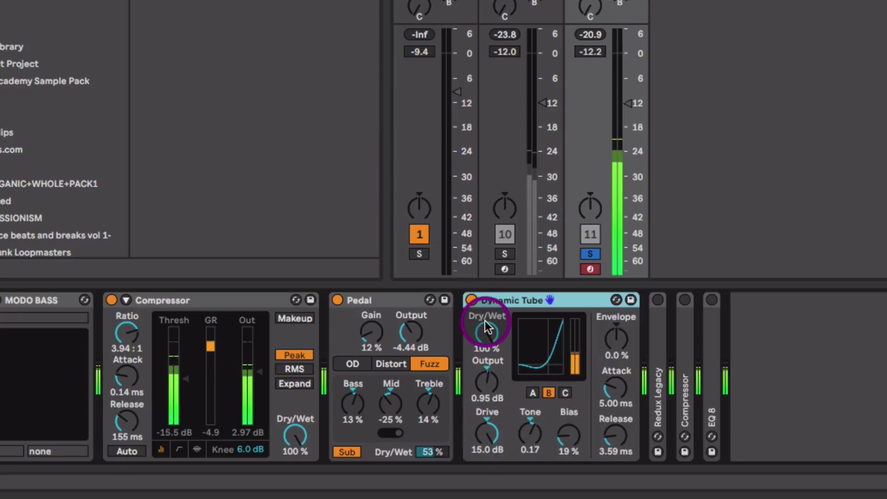
left_click(470, 300)
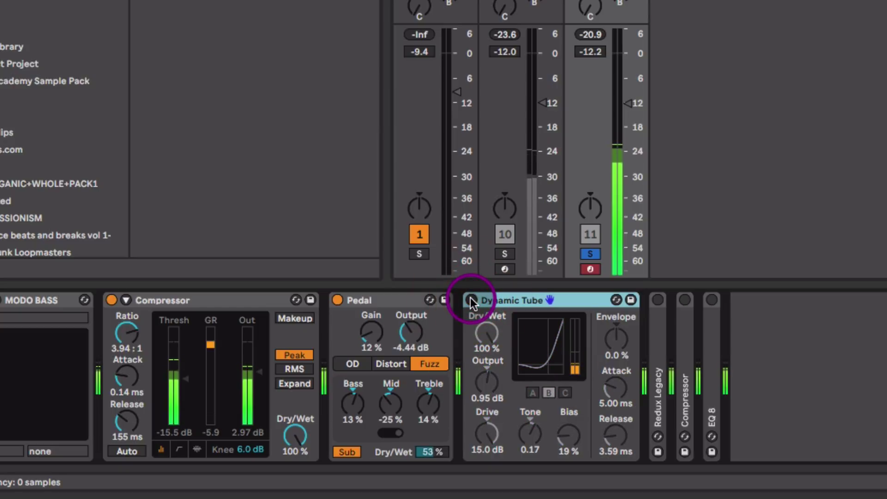
left_click(471, 300)
left_click_drag(568, 435, 569, 391)
mouse_move(568, 435)
left_mouse_down()
mouse_move(568, 455)
mouse_move(567, 433)
left_mouse_up()
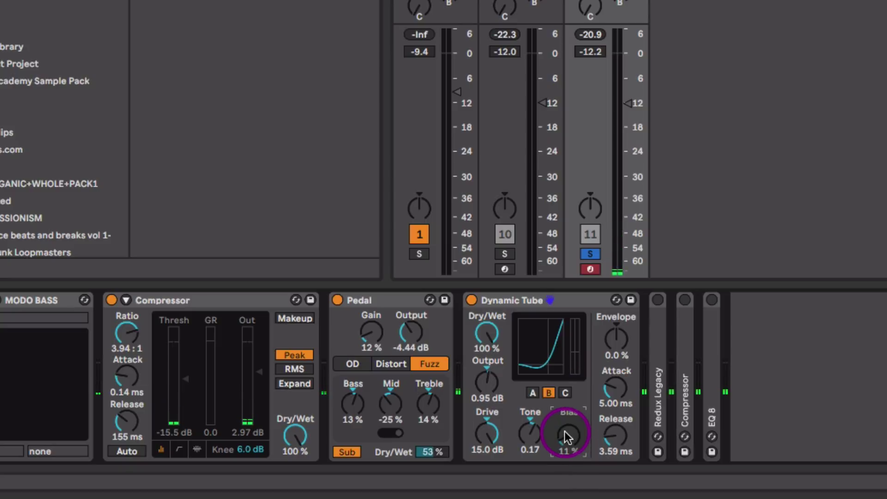
Unfold and switch on Redux Legacy, and play the bass through it with Downsample at 2.06.
double_click(656, 346)
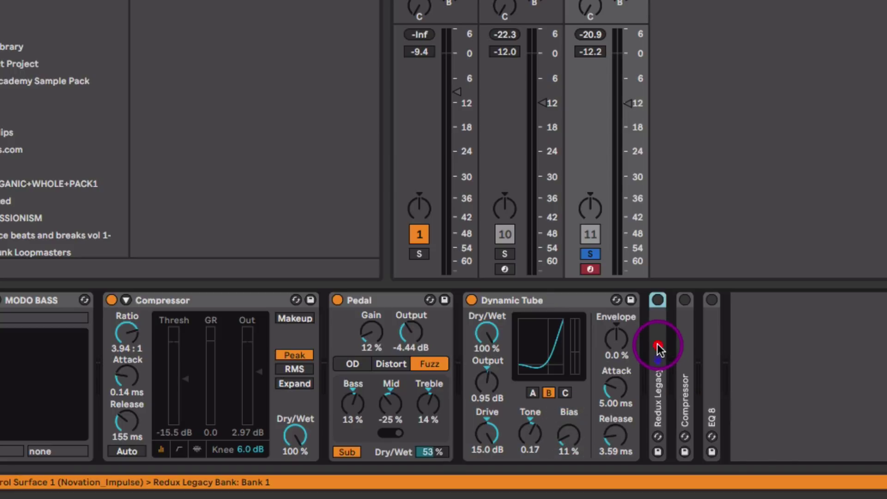
left_click(656, 300)
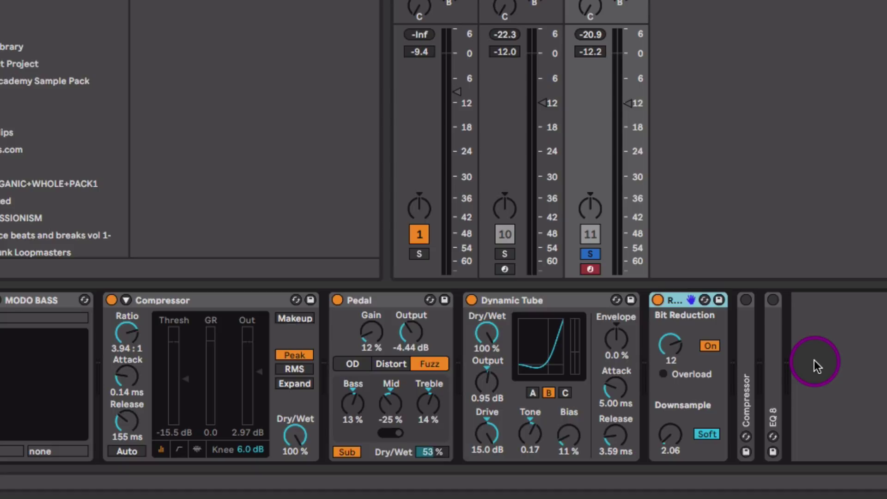
key("space")
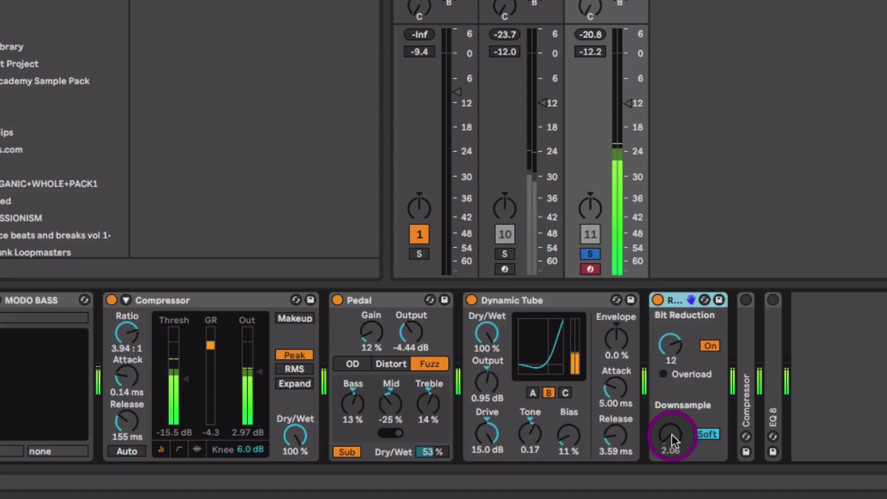
left_click_drag(671, 434, 672, 434)
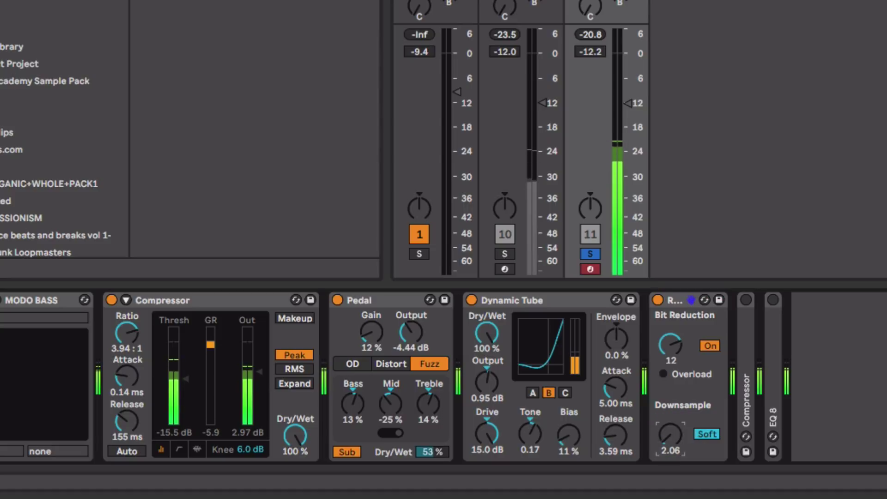
Switch on the second Compressor, sidechain it from the Kick track, and set the sidechain gain to 16.1 dB.
double_click(747, 339)
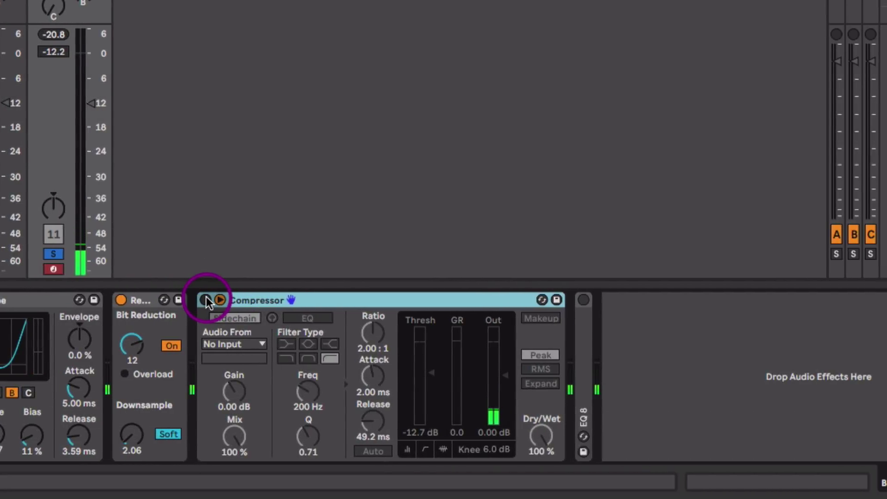
left_click(206, 301)
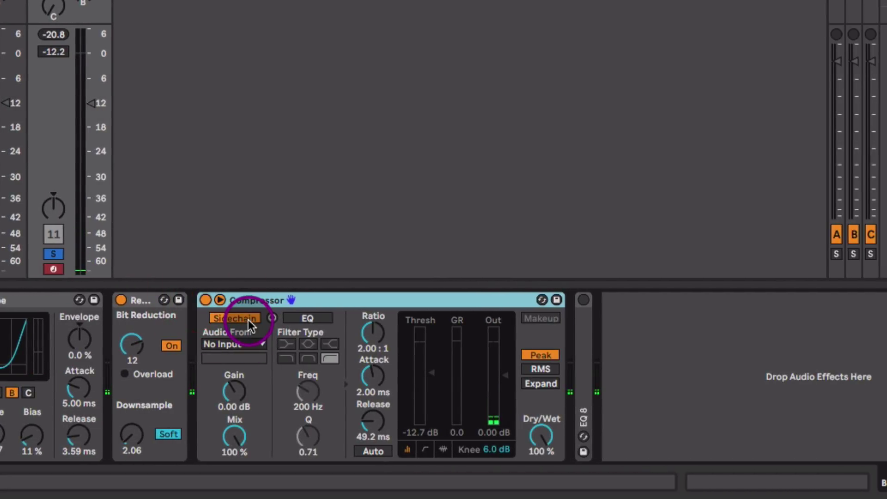
left_click(260, 344)
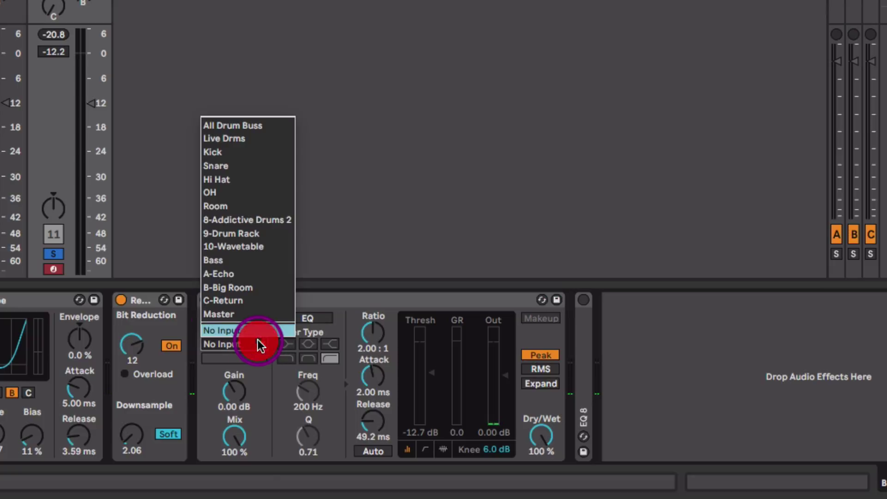
left_click(249, 152)
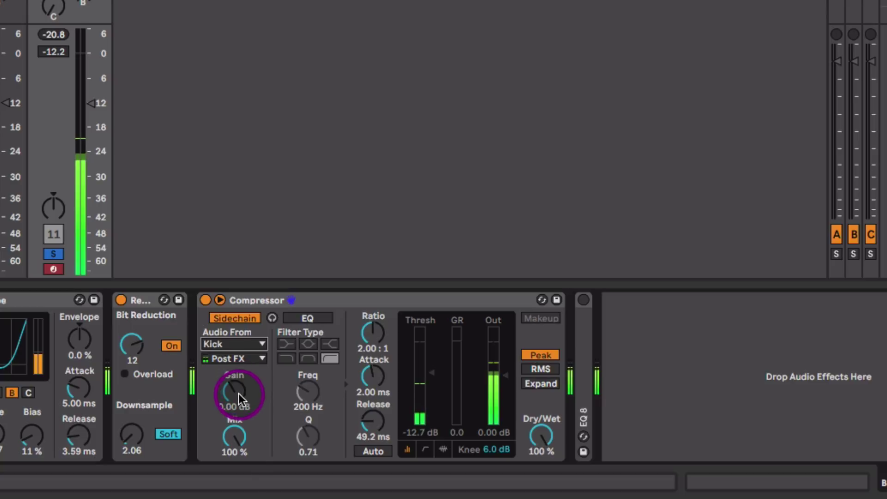
mouse_move(238, 393)
left_mouse_down()
mouse_move(238, 374)
mouse_move(198, 405)
mouse_move(243, 406)
mouse_move(244, 387)
left_mouse_up()
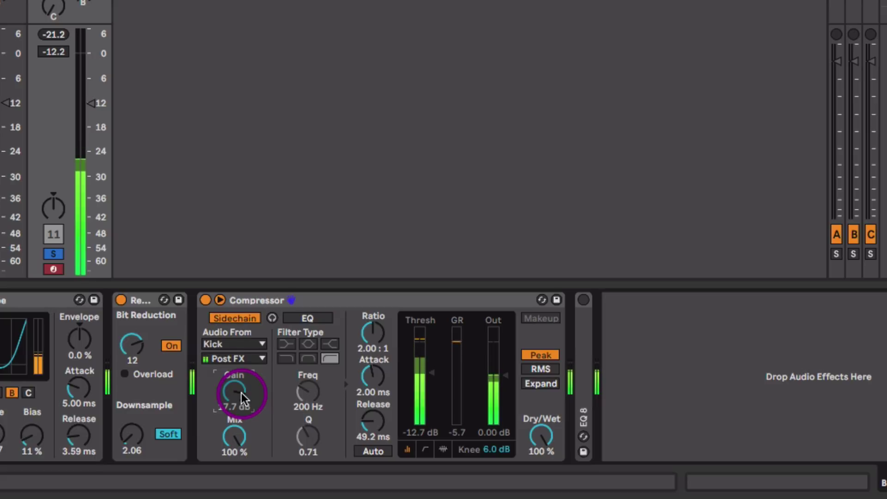
left_click_drag(244, 401, 242, 397)
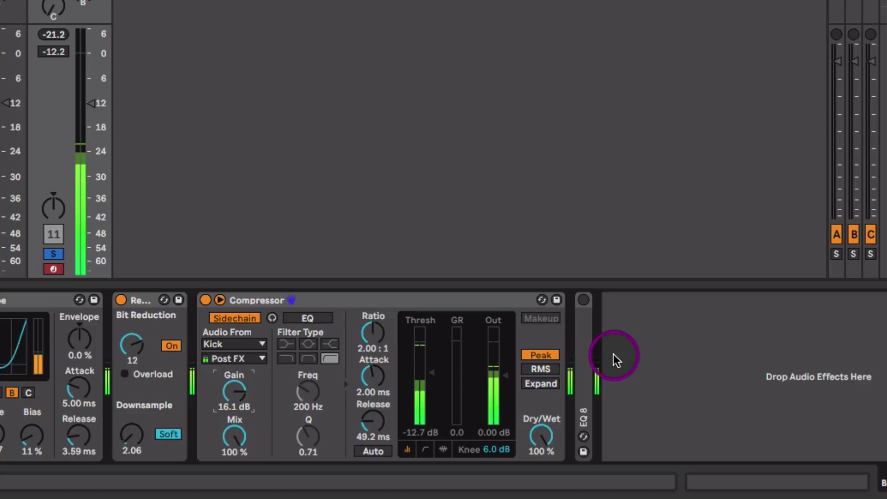
Unfold and switch on EQ 8 at the end of the bass chain, and move band 8's frequency to 3.09 kHz.
left_click(575, 336)
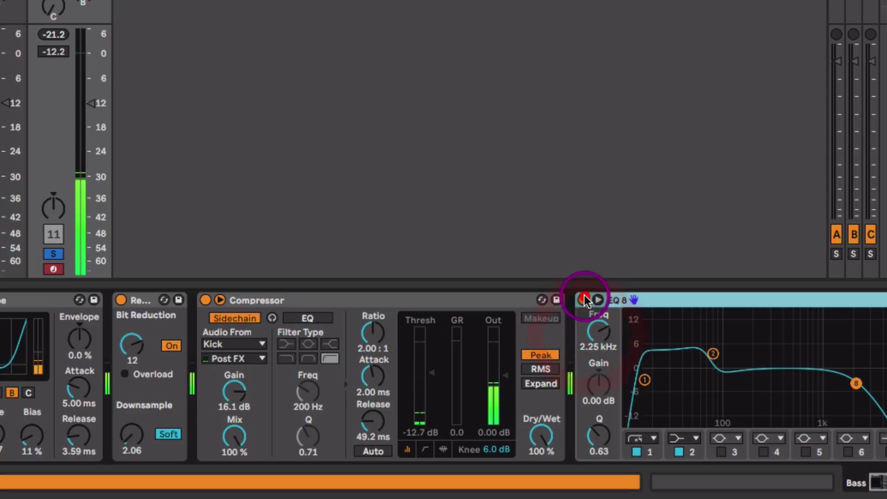
left_click(584, 299)
left_click_drag(858, 379, 871, 380)
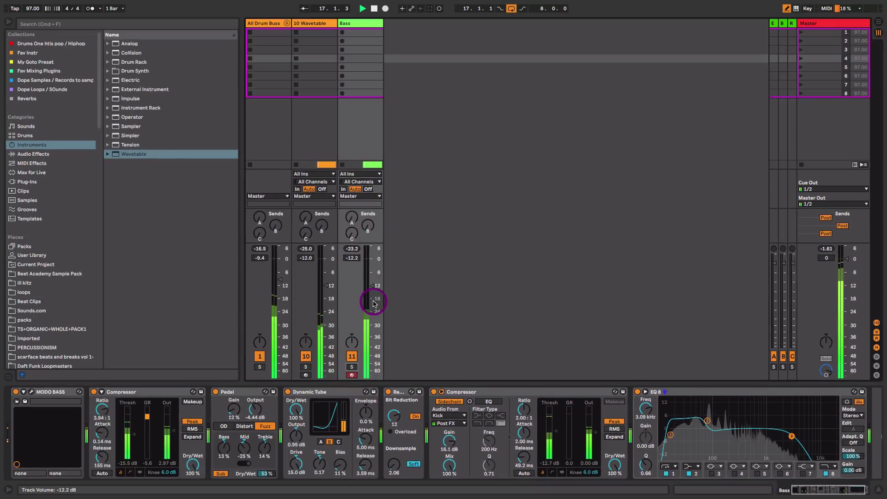
Mute the 10 Wavetable track and lower the Bass track's volume to -12.5 dB while the beat plays.
left_click(304, 357)
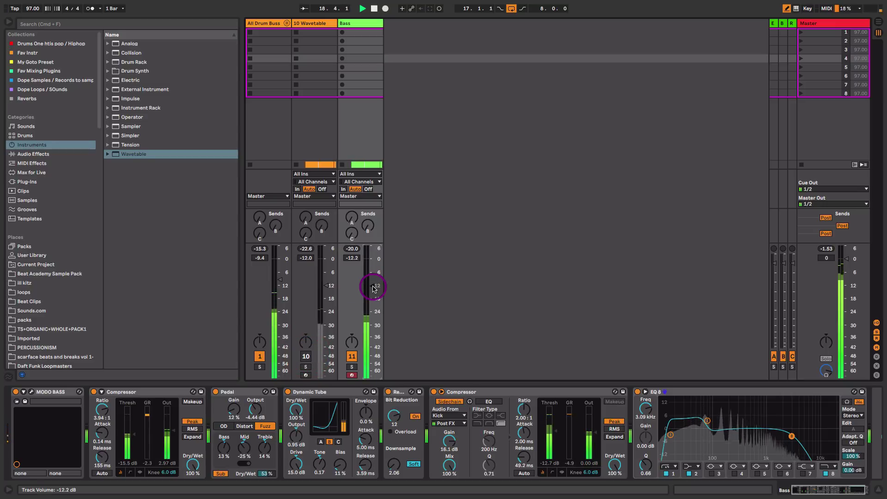
left_click_drag(372, 287, 373, 287)
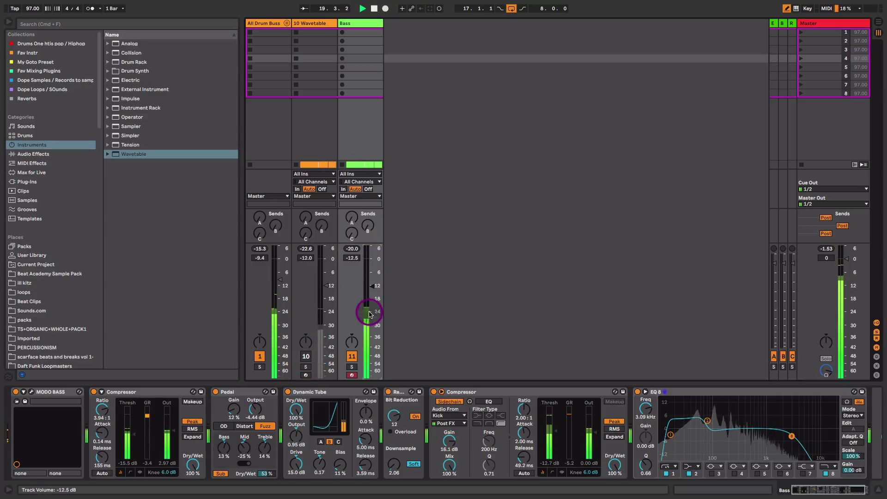
Solo the 15 Audio and 16 15-14-Audio guitar tracks in the arrangement and play them from bar 17.
double_click(240, 391)
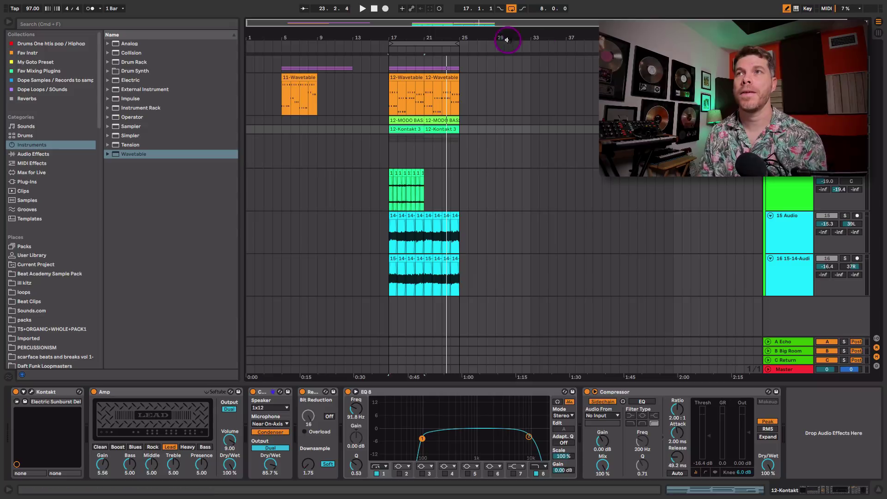
mouse_move(409, 37)
left_mouse_down()
mouse_move(411, 223)
mouse_move(395, 182)
mouse_move(404, 164)
left_mouse_up()
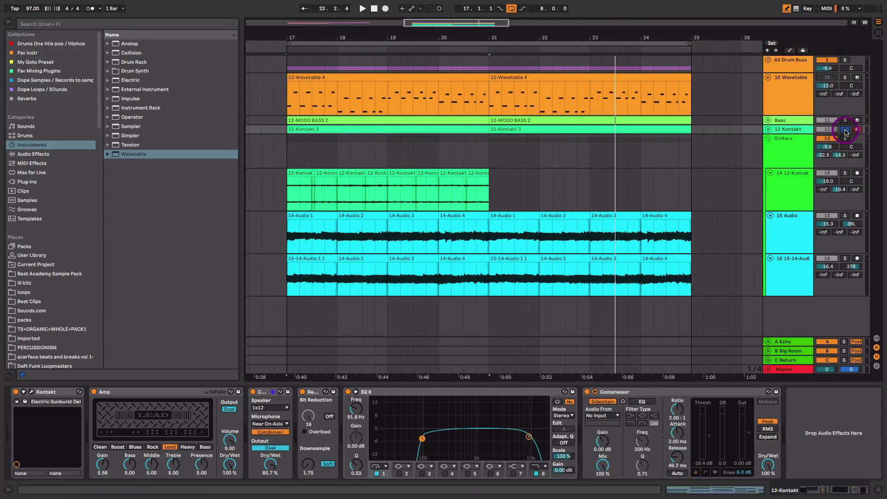
left_click(844, 216)
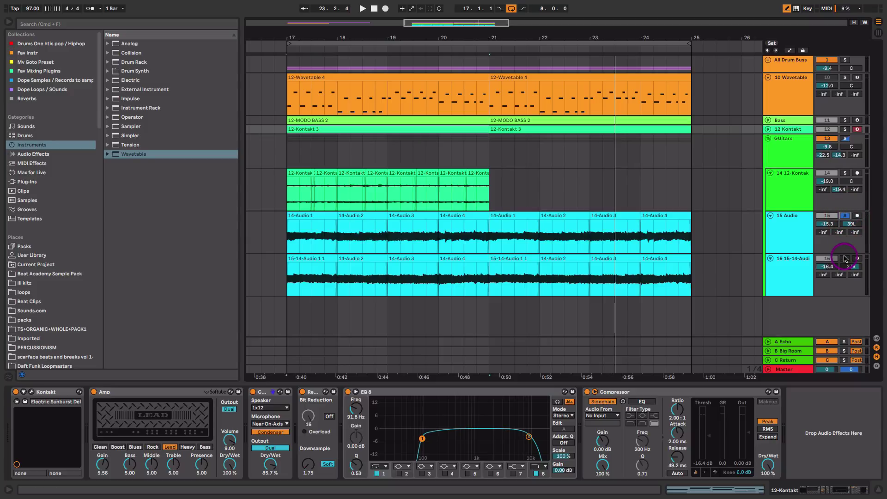
left_click(845, 259)
left_click(284, 285)
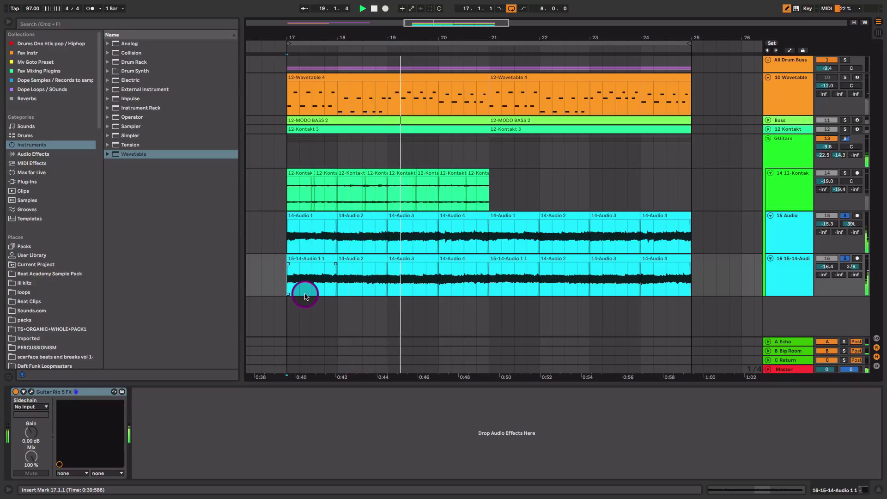
View the Guitar Rig 5 FX plug-in's amp and matched cabinet on the 15 Audio track, and close its window.
left_click(785, 234)
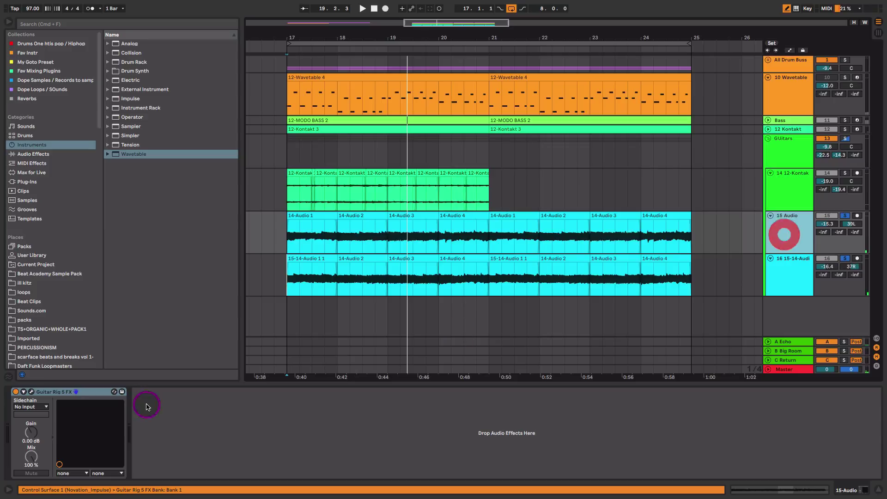
left_click(31, 393)
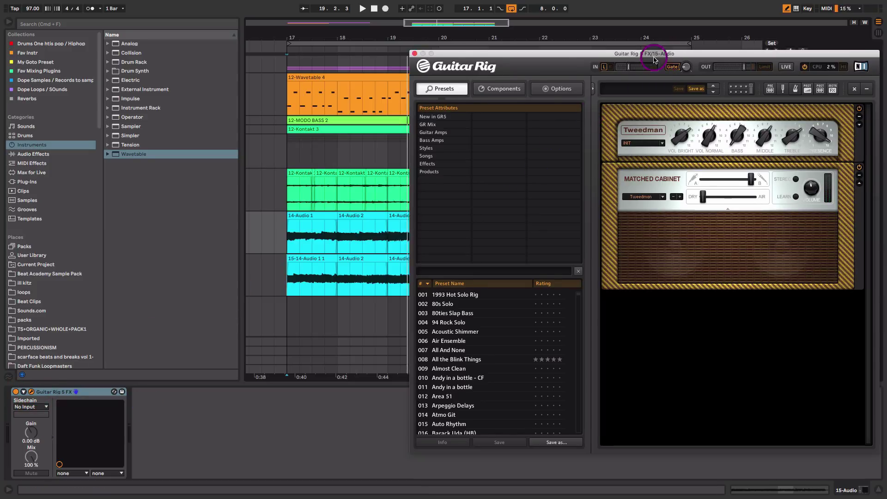
left_click_drag(676, 53, 541, 78)
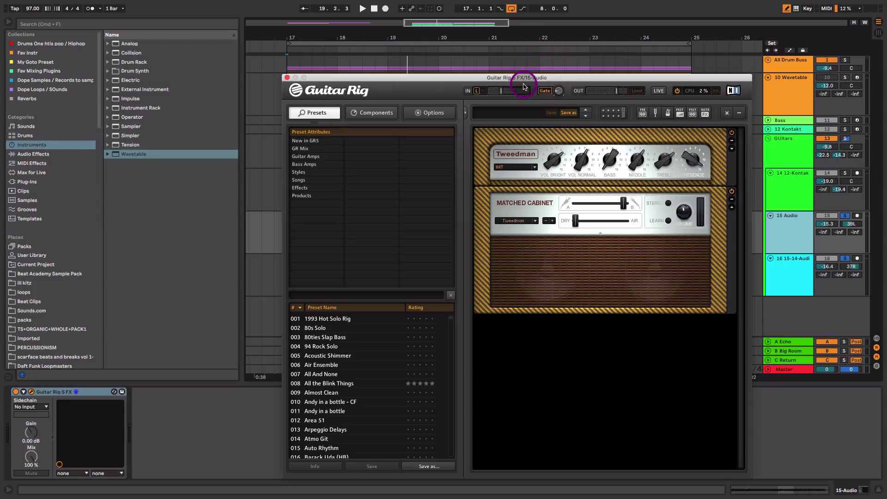
left_click(287, 77)
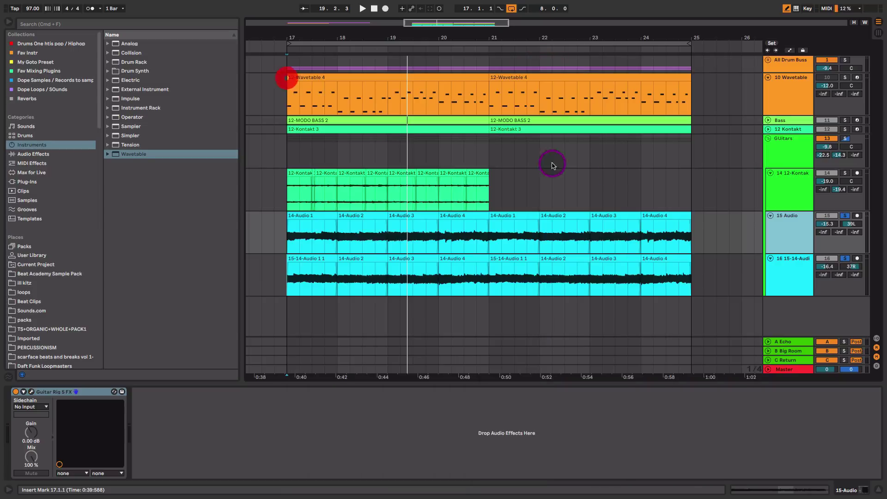
Unfold the 12 Kontakt track and solo it.
left_click(806, 181)
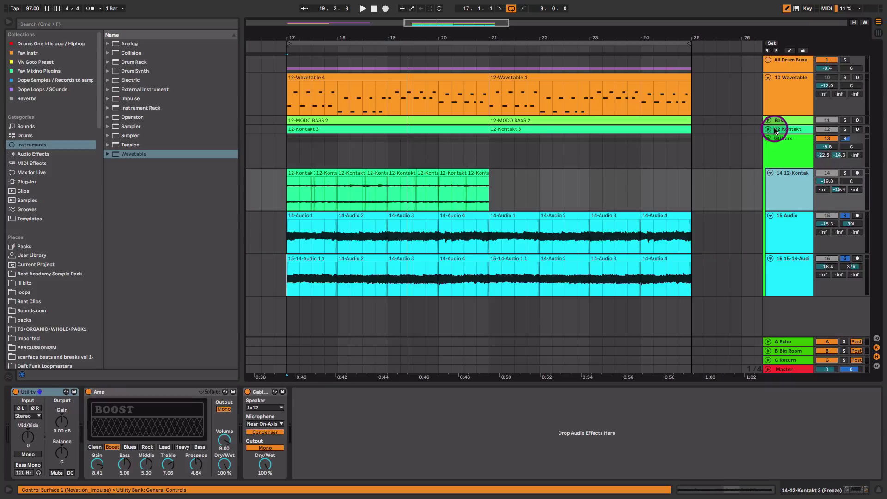
left_click(769, 129)
left_click(802, 134)
left_click(845, 130)
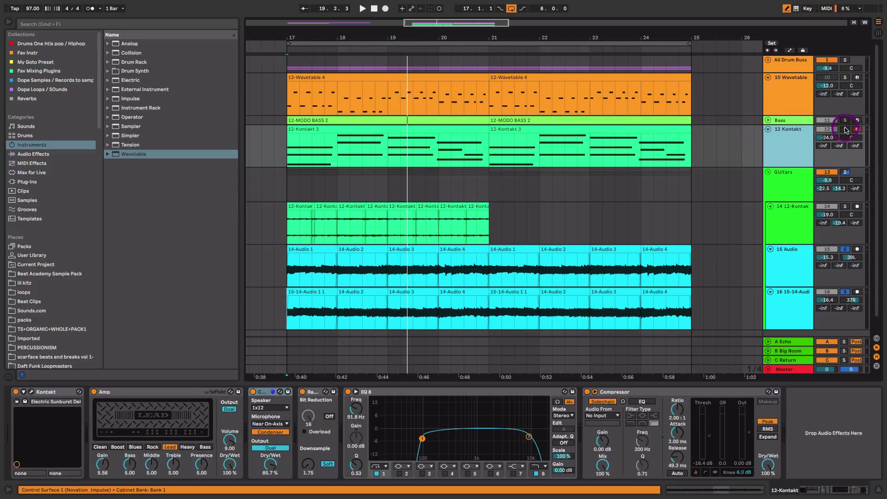
left_click(845, 130)
left_click(791, 138)
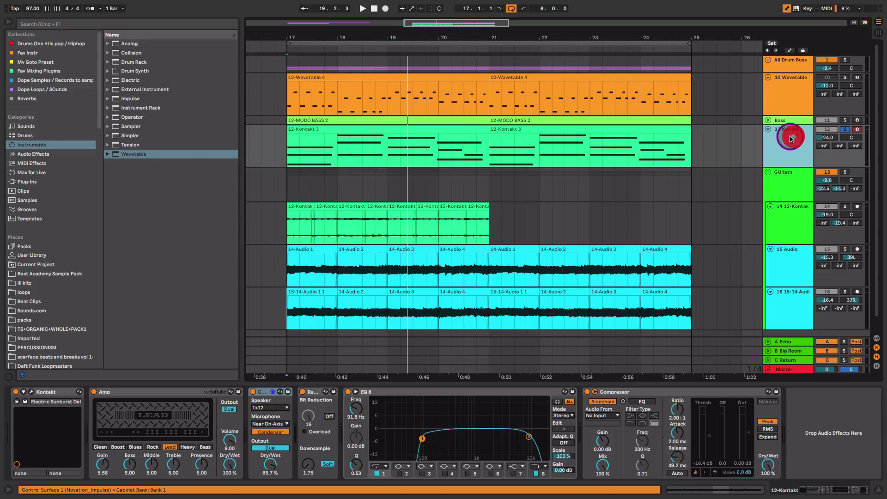
Select the first 12-Kontakt 3 clip and play the soloed guitar from bar 17.
left_click(367, 125)
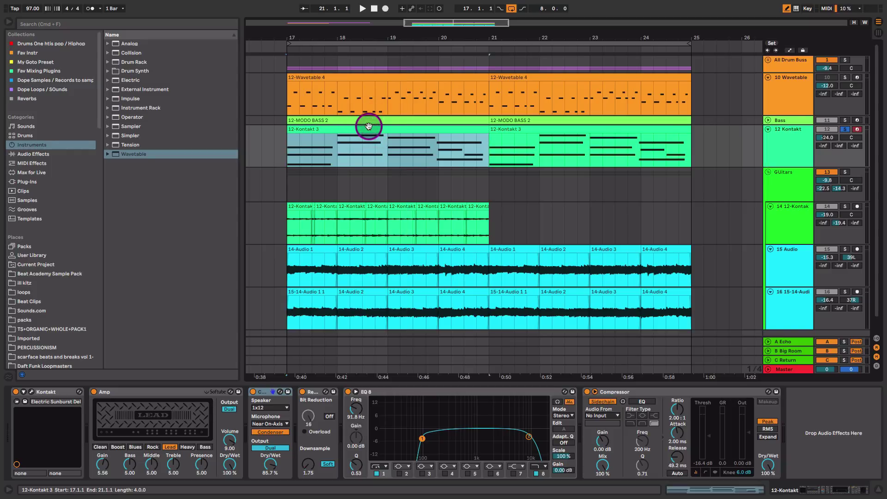
double_click(369, 126)
key("shift+Tab")
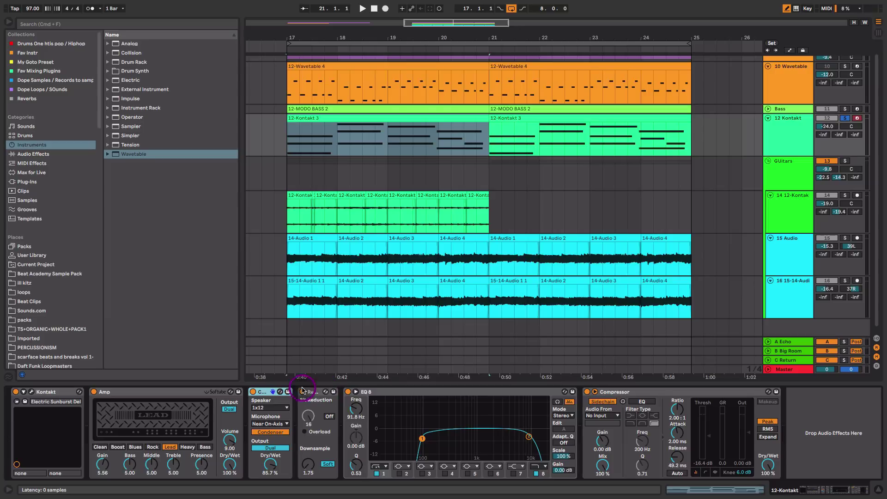
key("space")
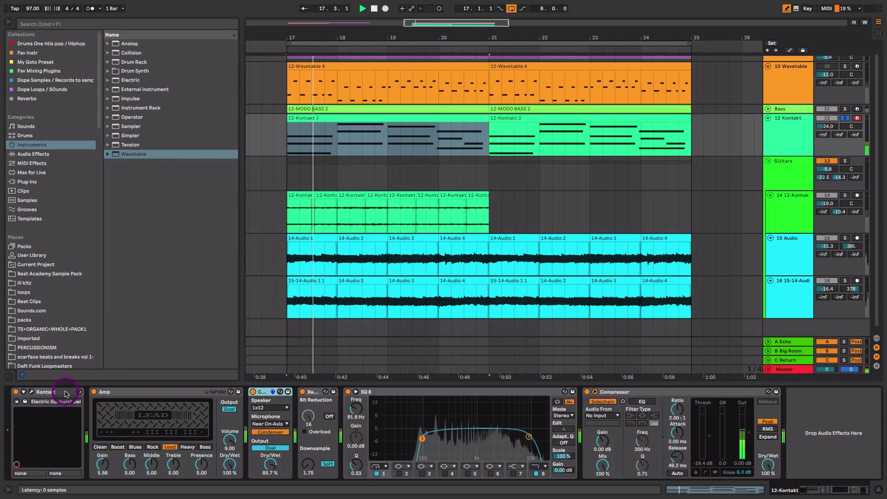
View the Electric Sunburst Deluxe patterns in the track's Kontakt plug-in, stop playback and close the plug-in window.
left_click(36, 391)
key("space")
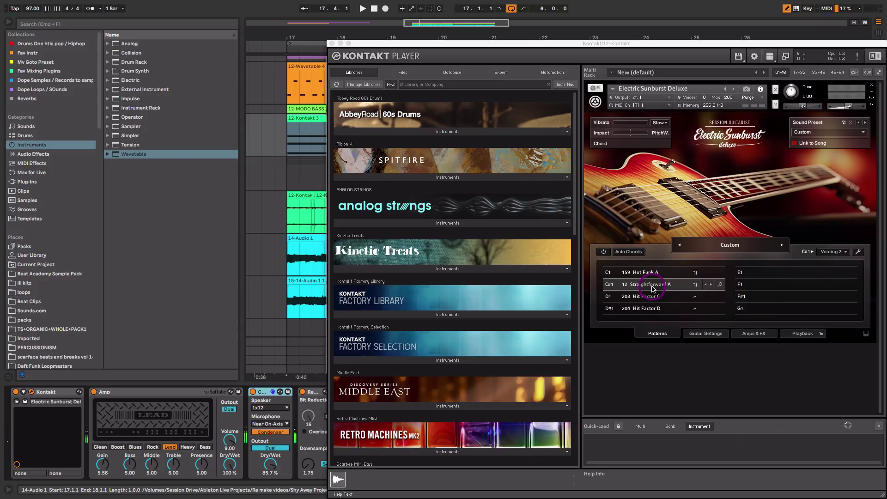
left_click(331, 43)
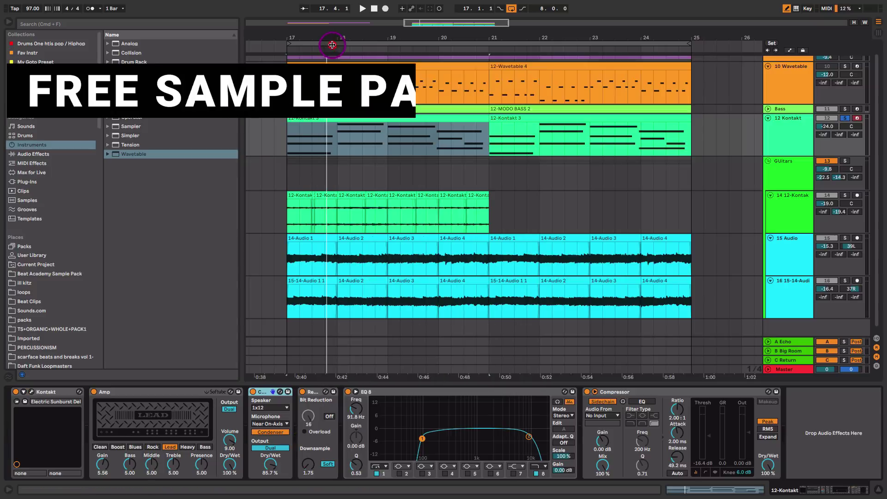
Play the 12 Kontakt track from bar 17 and examine the Amp and Cabinet devices in its effects chain.
left_click_drag(288, 259, 340, 292)
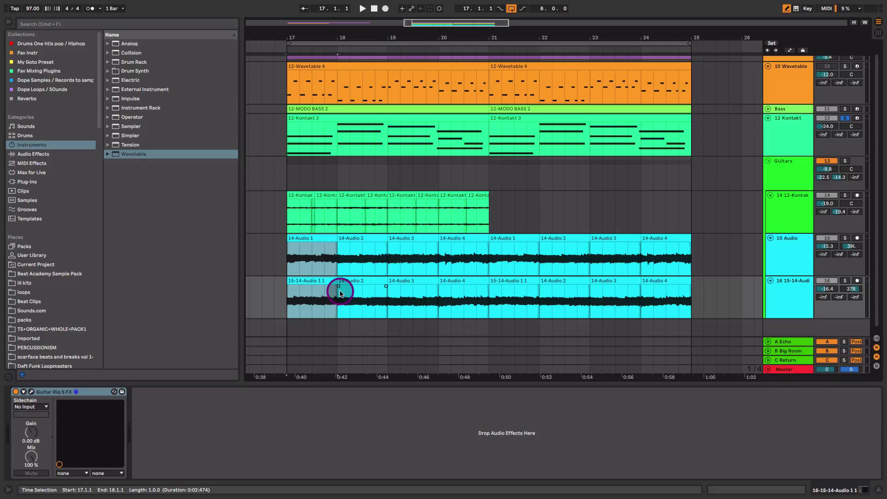
left_click(795, 132)
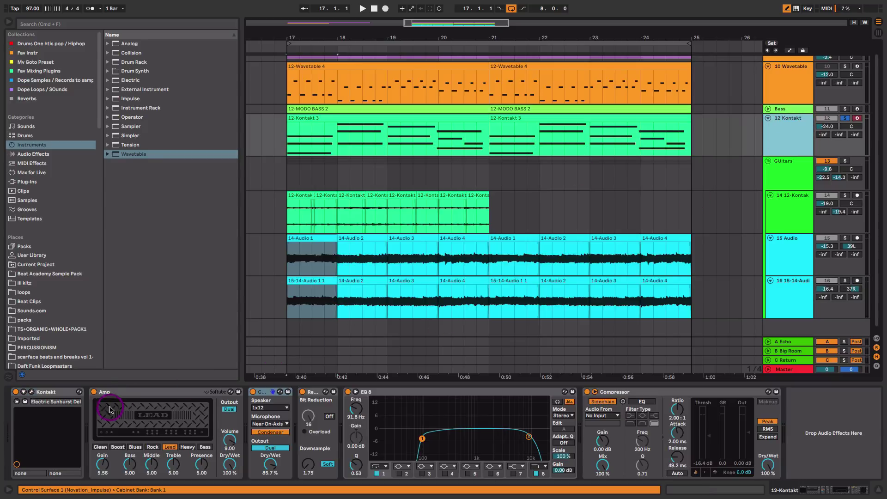
key("space")
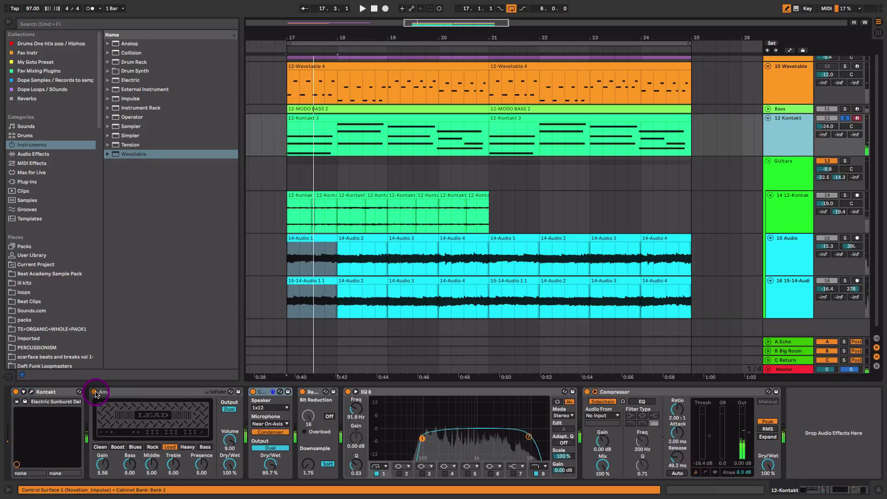
left_click(115, 393)
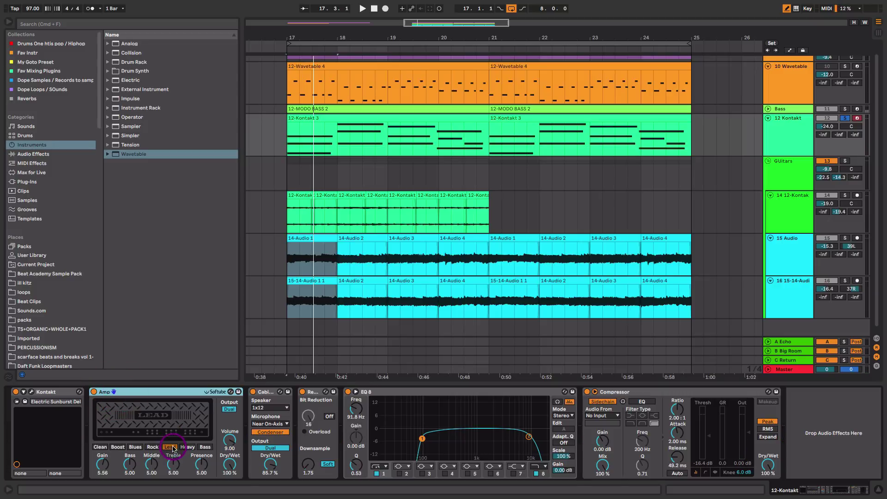
left_click(262, 392)
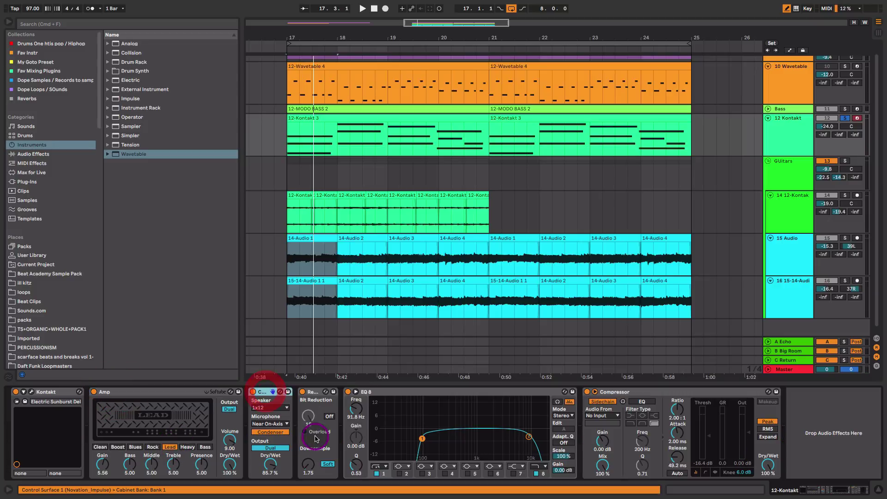
On the 12 Kontakt track's EQ 8, move band 1 to 104 Hz and band 8 to 8.80 kHz.
left_click_drag(422, 438, 423, 438)
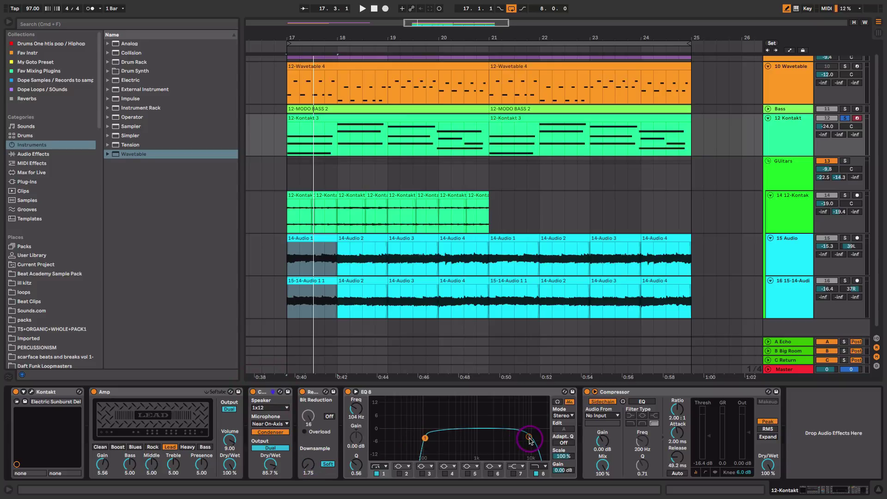
left_click_drag(530, 440, 527, 440)
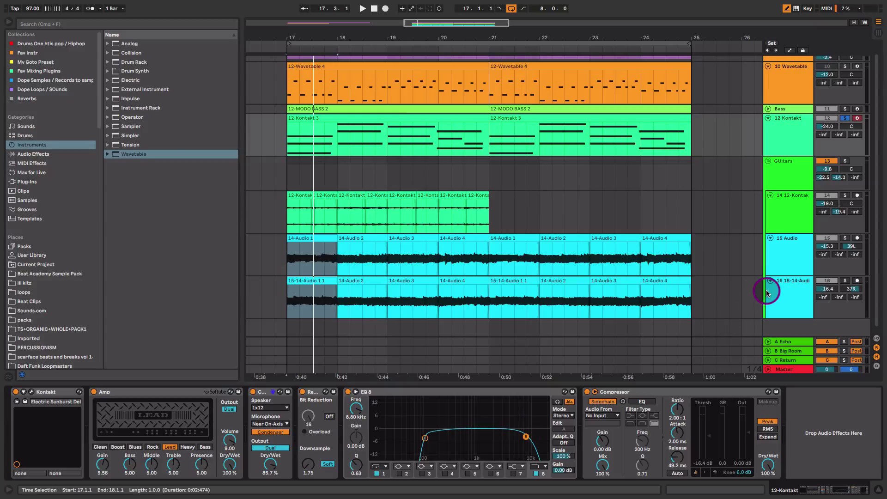
Sidechain the 12 Kontakt track's Compressor from 9-Drum Rack with a Pre FX tap, and play the guitar through it.
left_click(602, 415)
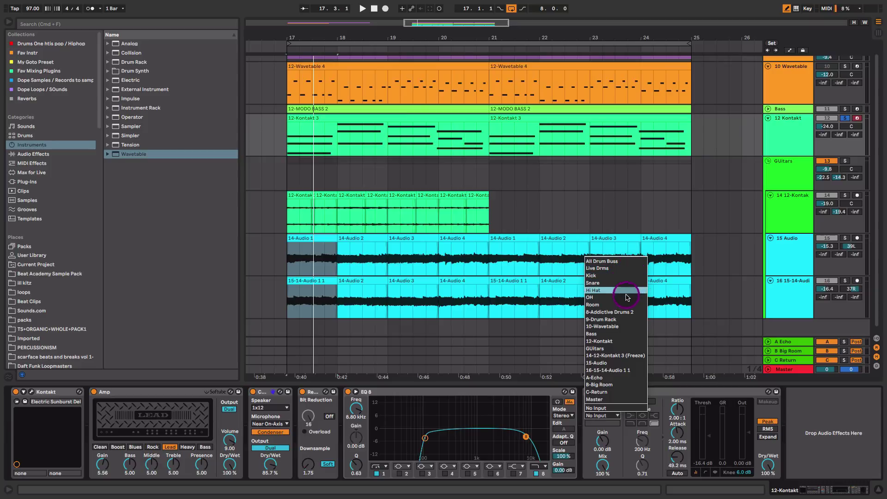
left_click(621, 319)
left_click(613, 422)
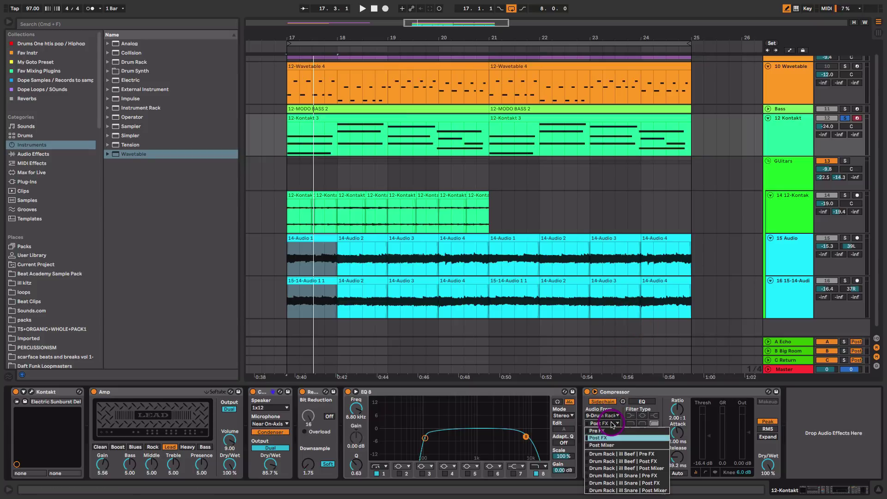
left_click(614, 457)
key("space")
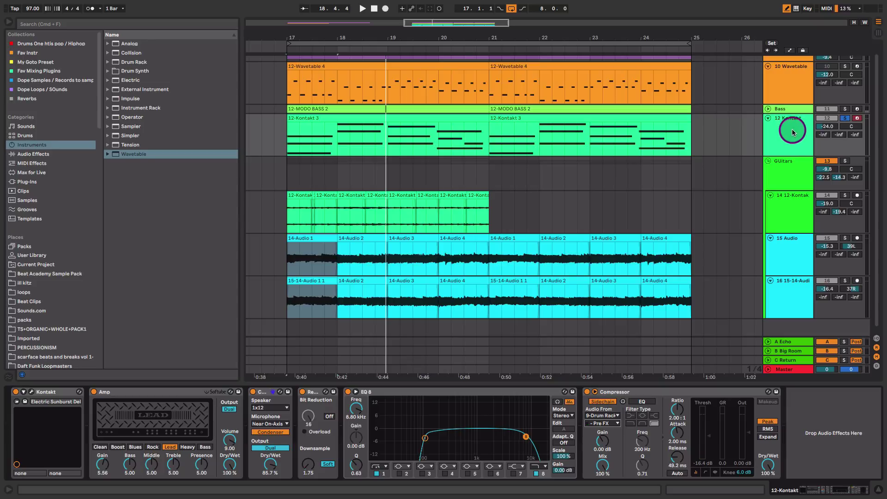
Solo the frozen 14 12-Kontakt track in place of 12 Kontakt and play it from bar 17.
left_click(790, 212)
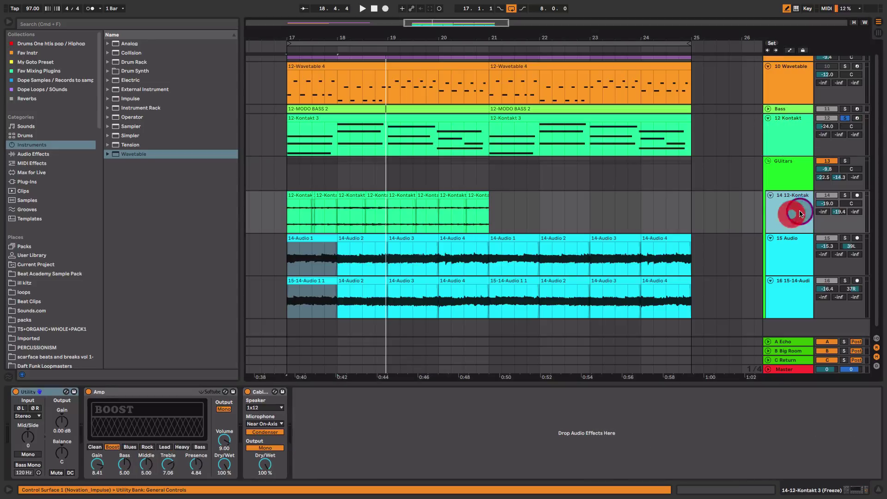
left_click(846, 195)
left_click(289, 223)
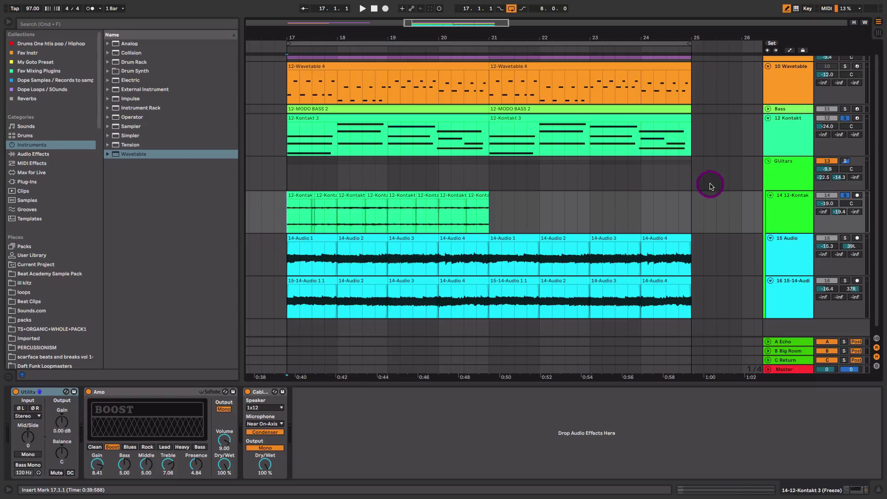
key("space")
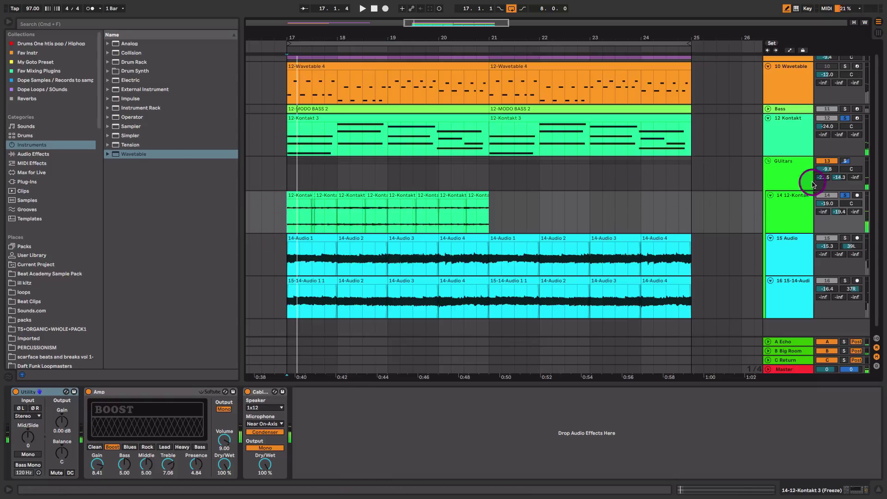
left_click(843, 119)
left_click(781, 210)
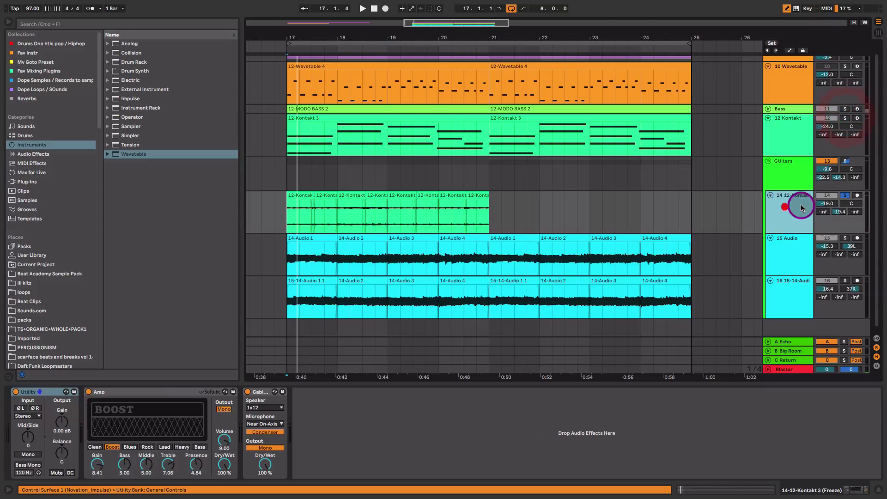
left_click(845, 196)
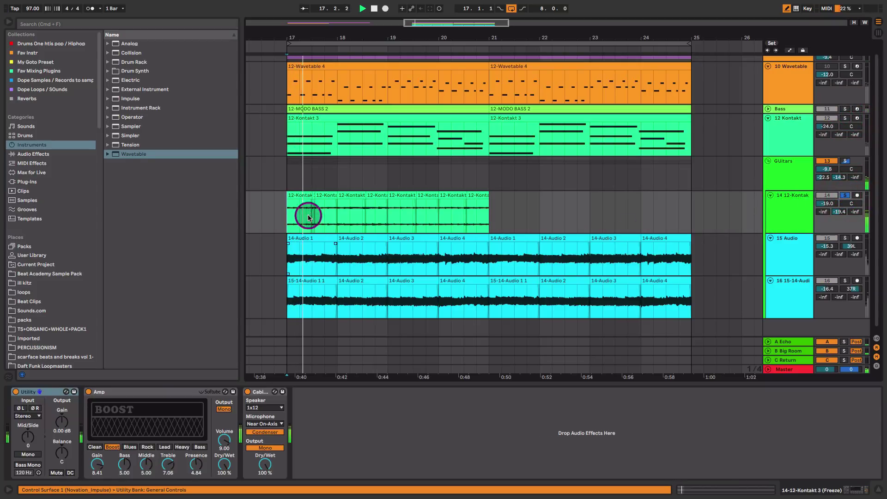
Examine the cuts in the frozen 14 12-Kontakt audio, selecting the first clip and the short slice at 17.3.1.
left_click(297, 193)
left_click(298, 194)
mouse_move(309, 38)
left_mouse_down()
mouse_move(303, 92)
mouse_move(303, 33)
left_mouse_up()
left_click(335, 198)
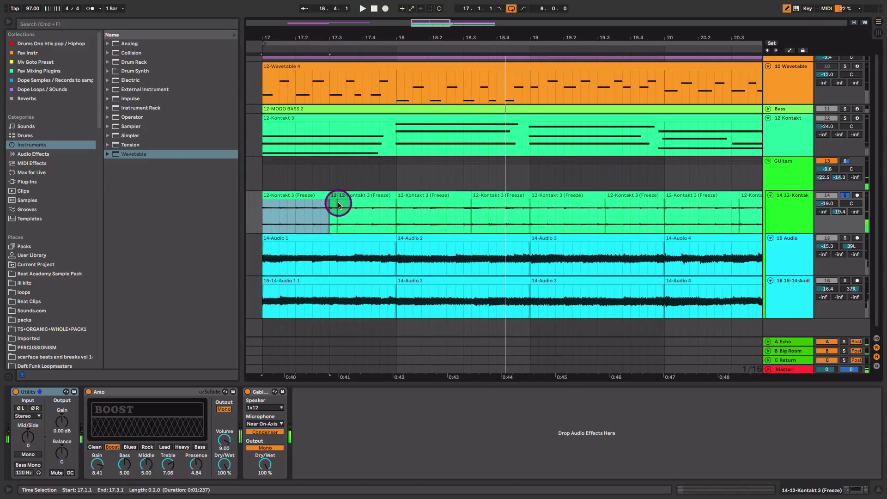
left_click_drag(314, 213, 360, 213)
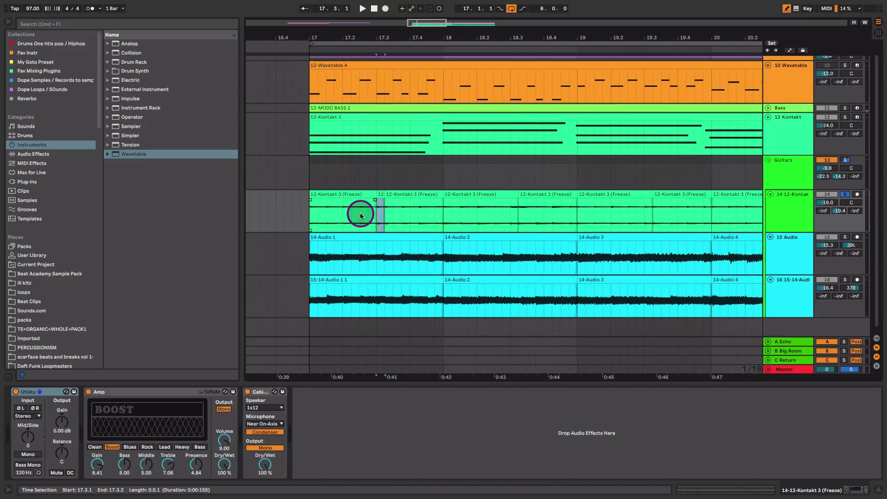
Add the 15 Audio and 16 15-14-Audio tracks to the solo and play all three guitar layers together.
left_click(843, 237)
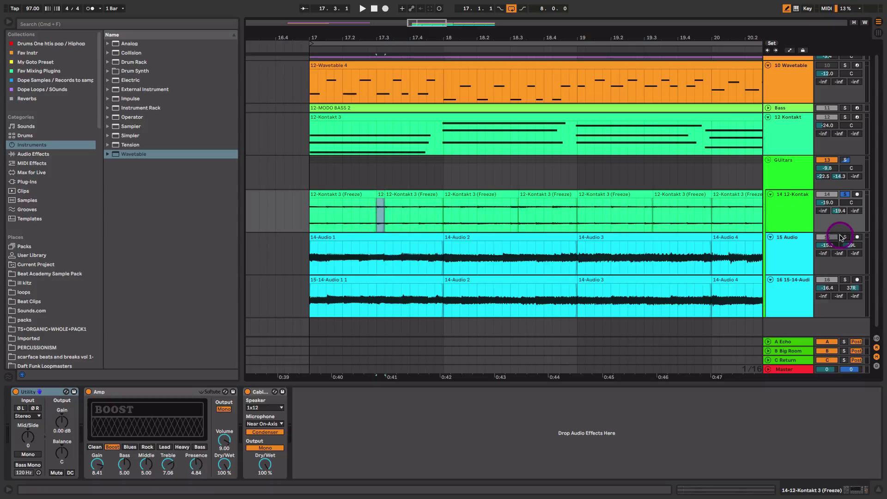
left_click(844, 279)
key("space")
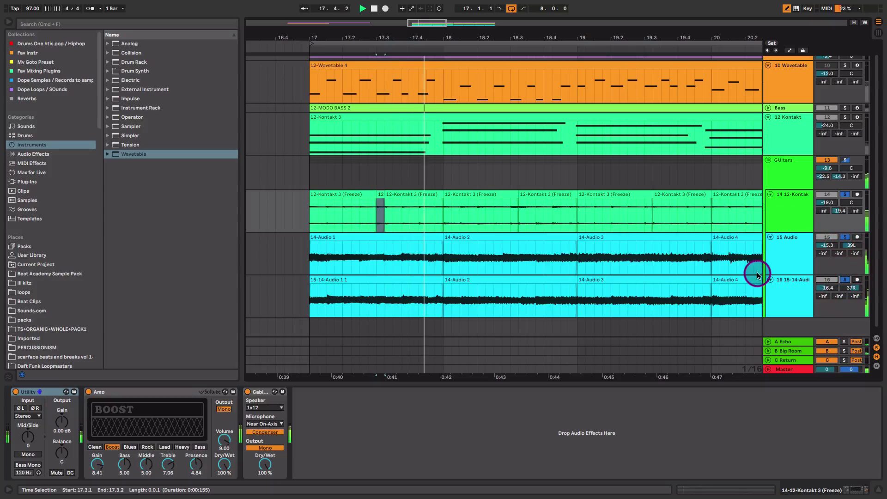
Examine the device chains on the GUitars group, 15 Audio and 16 15-14-Audio tracks.
left_click_drag(607, 263, 491, 245)
left_click_drag(503, 26, 633, 154)
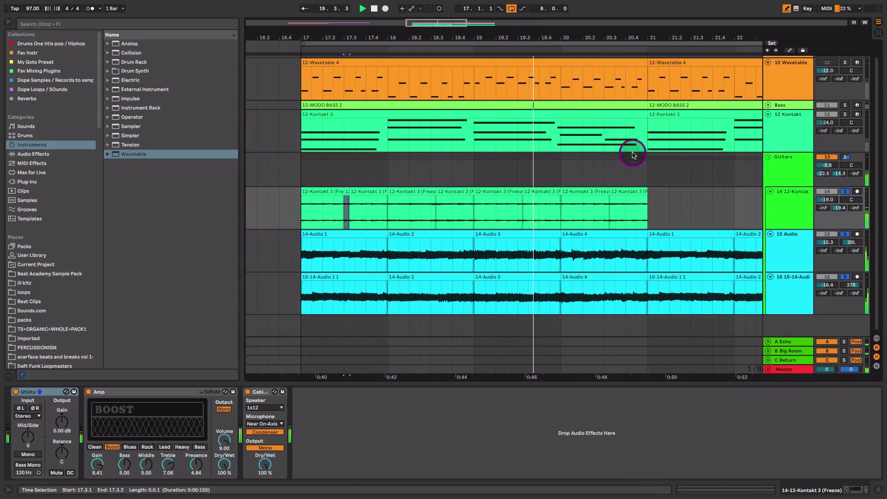
left_click(779, 174)
mouse_move(782, 185)
left_mouse_down()
mouse_move(782, 224)
mouse_move(783, 184)
left_mouse_up()
left_click(781, 178)
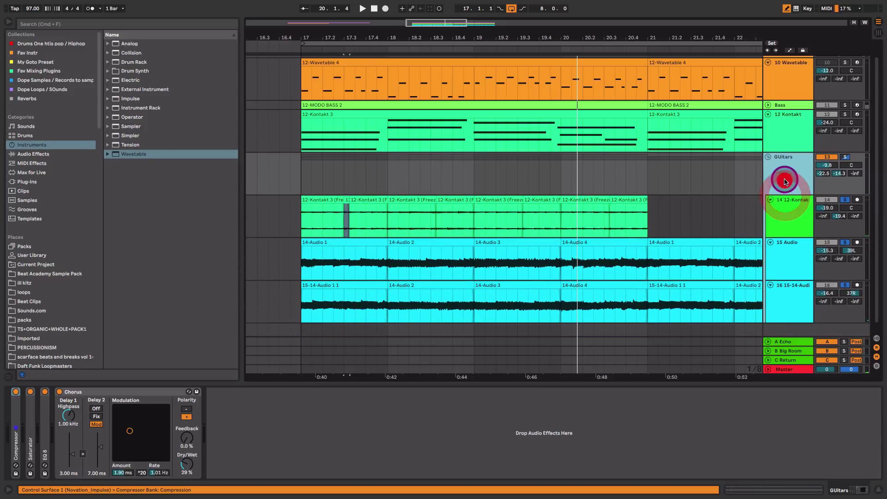
left_click(789, 251)
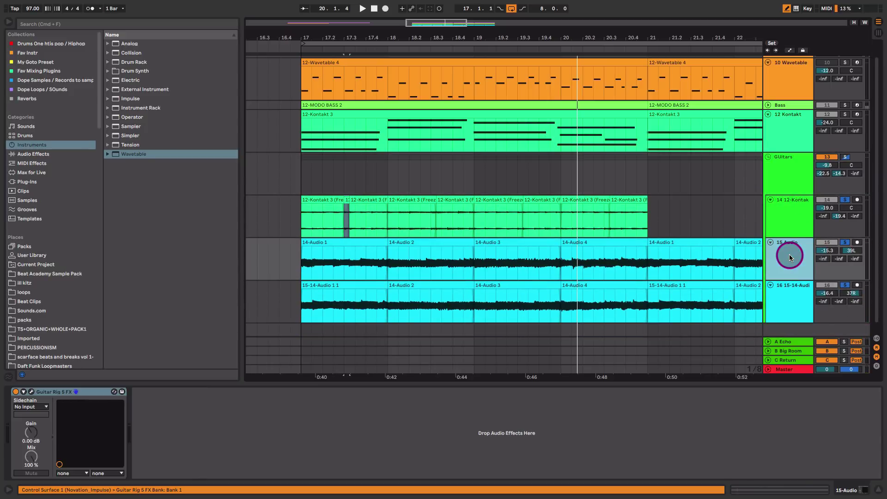
left_click(793, 308)
Review the 14 12-Kontakt and 12 Kontakt device chains in Session View and add 12 Kontakt to the solo.
key("Tab")
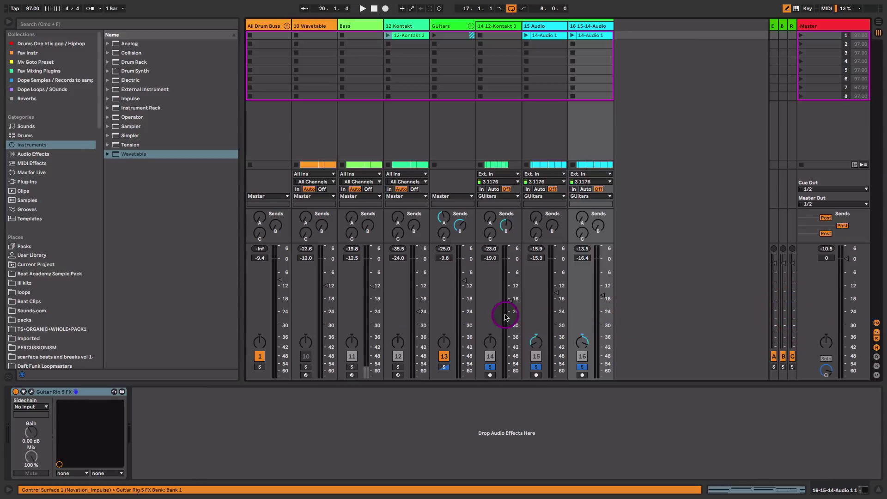
left_click(506, 27)
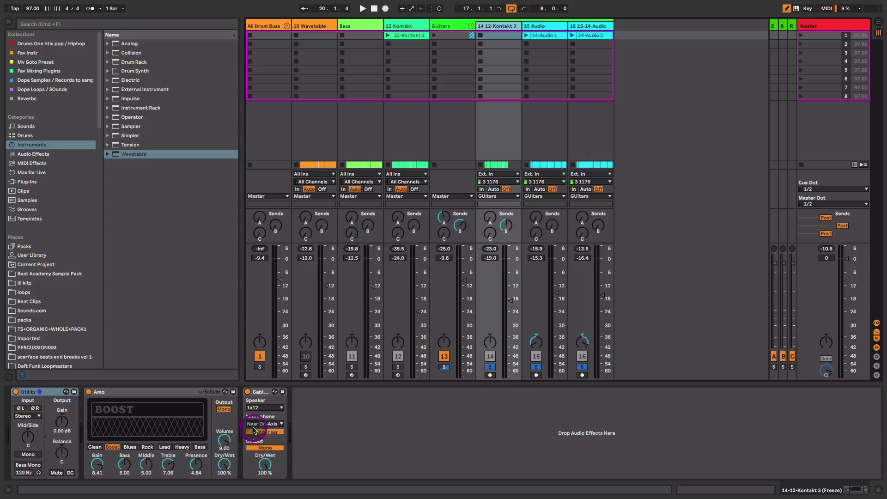
left_click(411, 26)
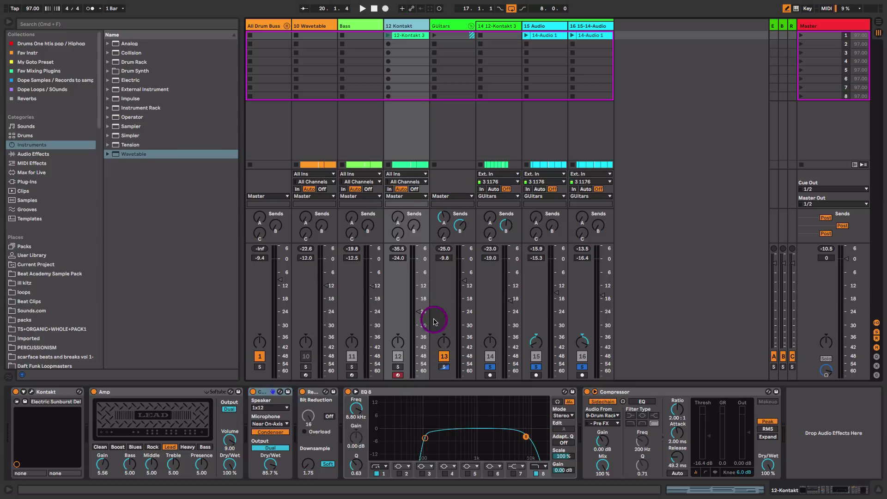
left_click(399, 360)
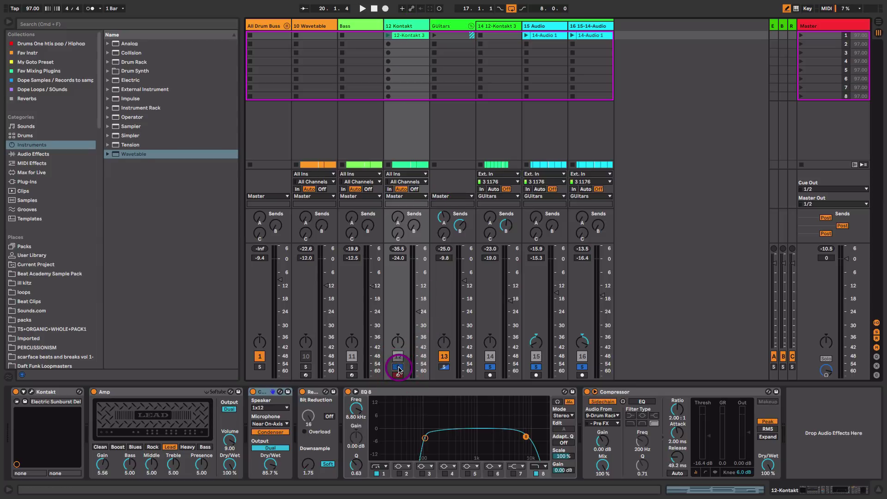
Sidechain the GUitars group's Compressor from 9-Drum Rack's ill Beef Pre FX tap and set its threshold to about -8.68 dB during playback.
left_click(453, 26)
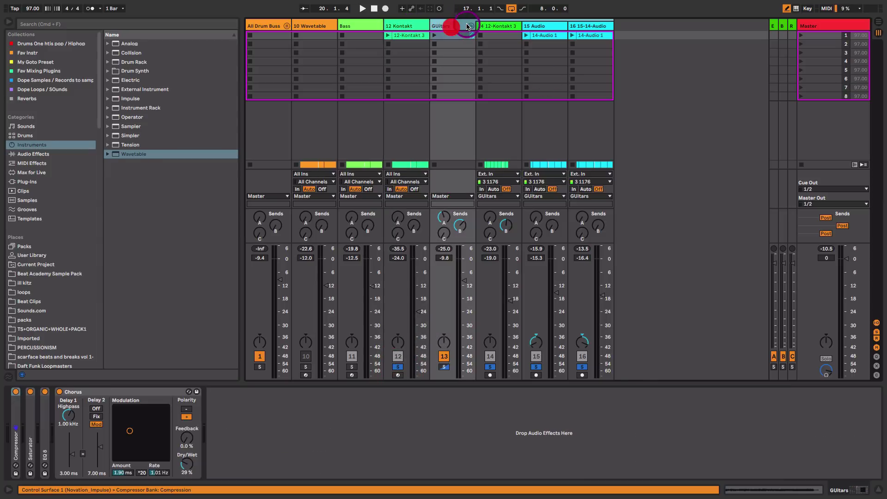
double_click(15, 427)
key("space")
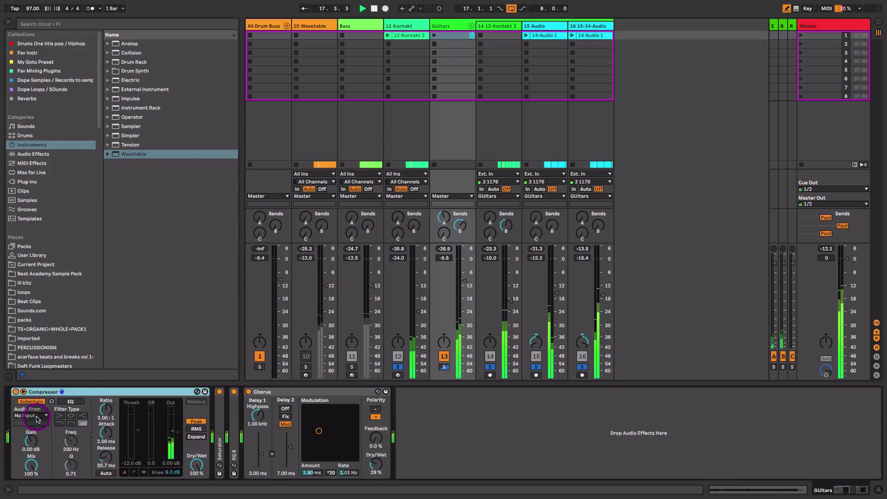
left_click(37, 418)
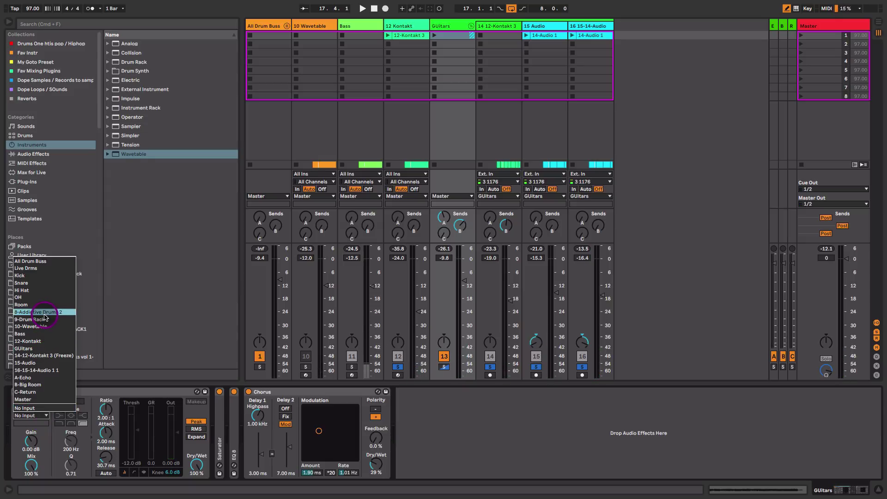
left_click(58, 318)
left_click(41, 424)
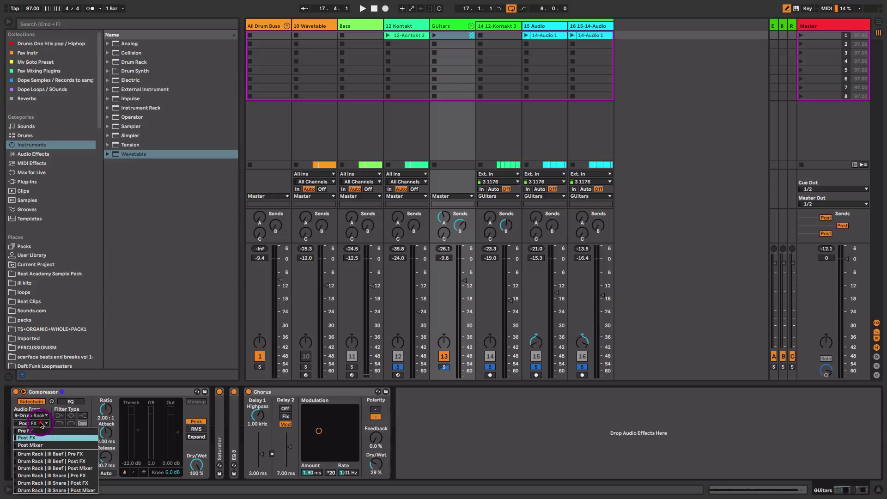
left_click(65, 454)
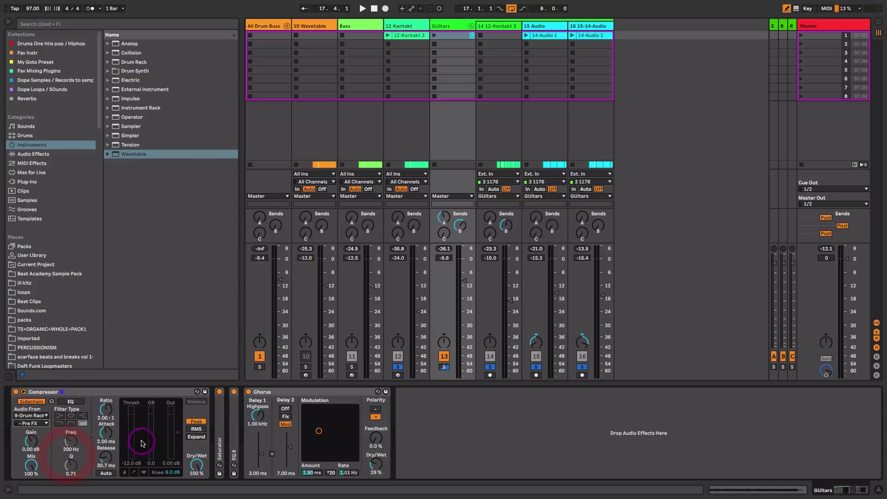
key("space")
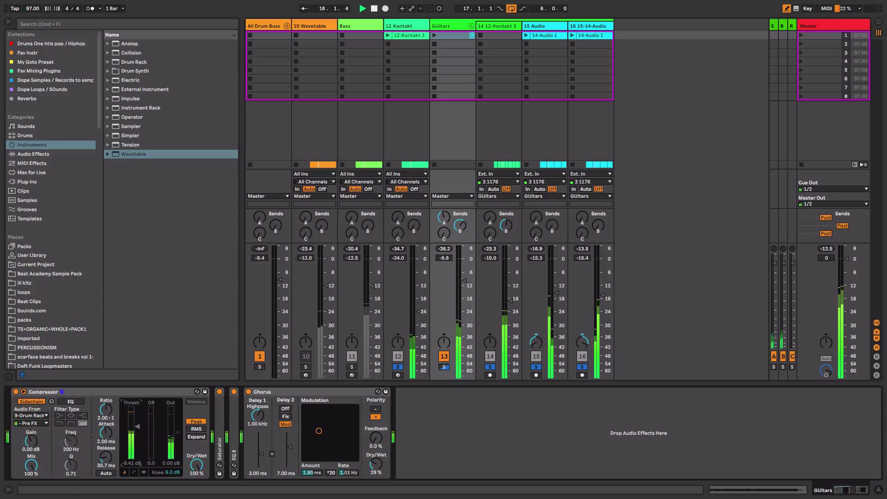
Unfold the Saturator and EQ Eight in the GUitars group's chain to view their settings.
double_click(221, 420)
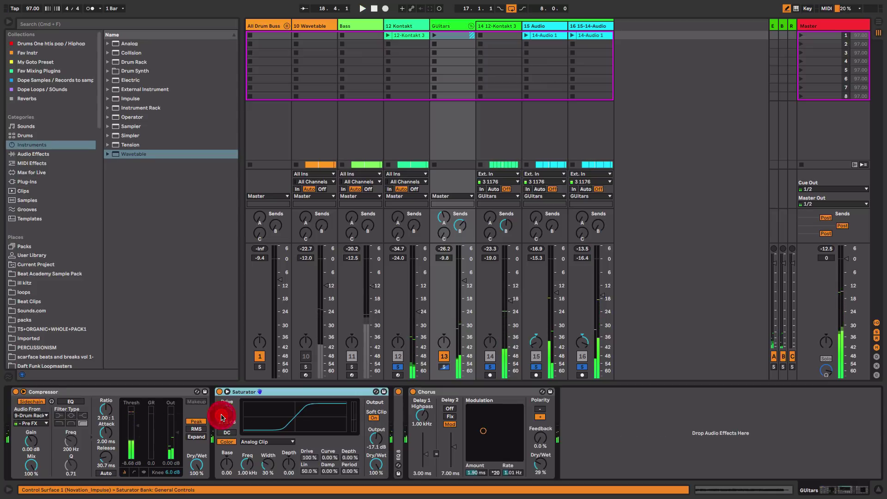
double_click(398, 417)
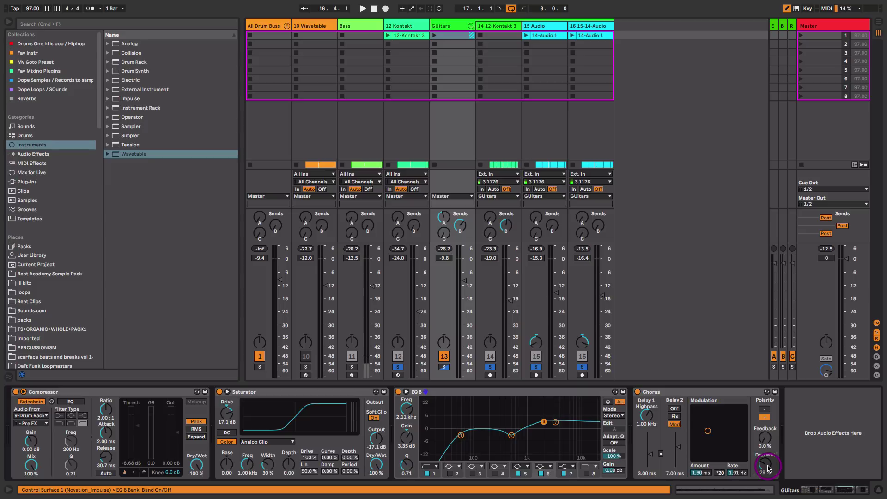
Play the soloed guitars and set the 12 Kontakt track's volume to -24.3 dB.
key("space")
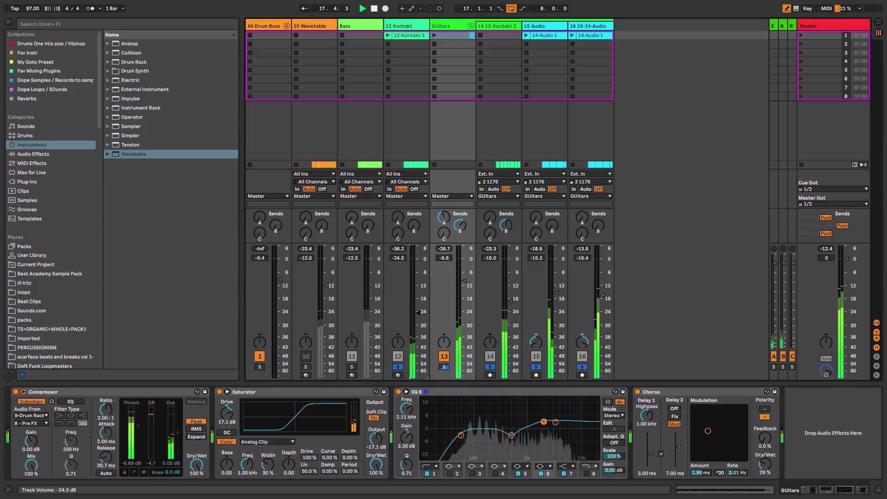
left_click_drag(417, 314, 418, 315)
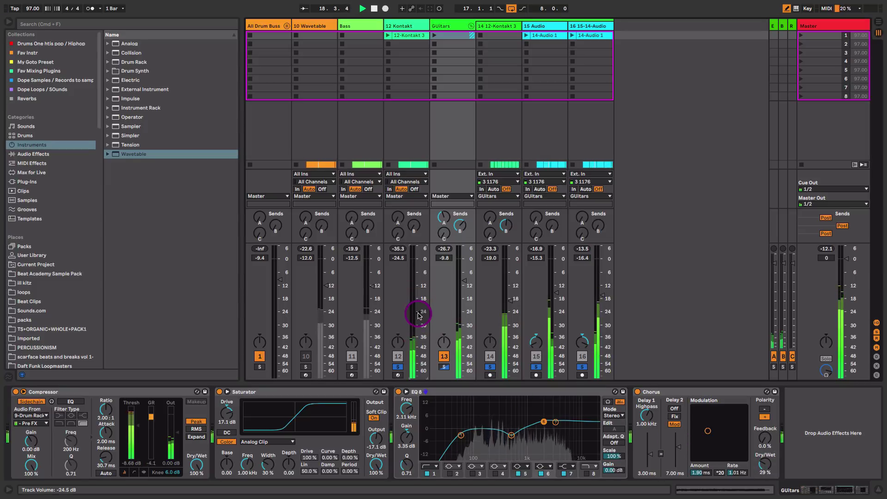
left_click_drag(419, 316, 419, 314)
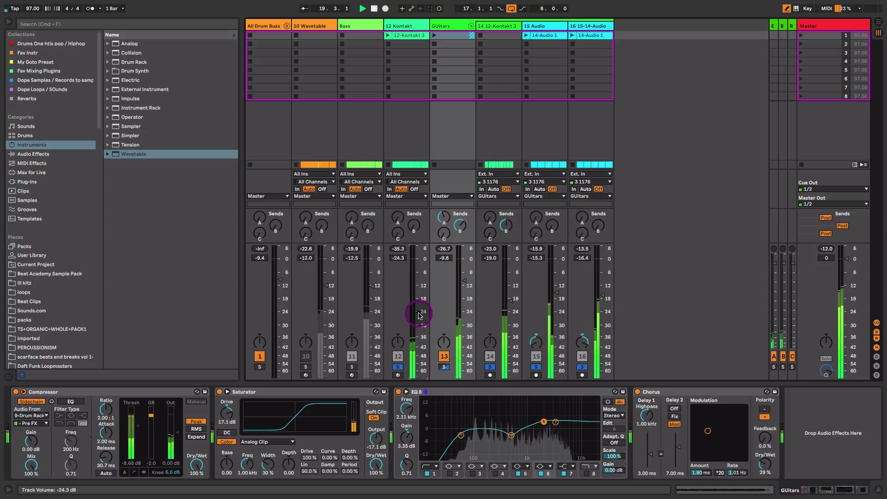
Examine the GUitars group's sends and the Echo and Big Room devices on the return tracks they feed.
left_click(460, 226)
left_click_drag(460, 225, 460, 226)
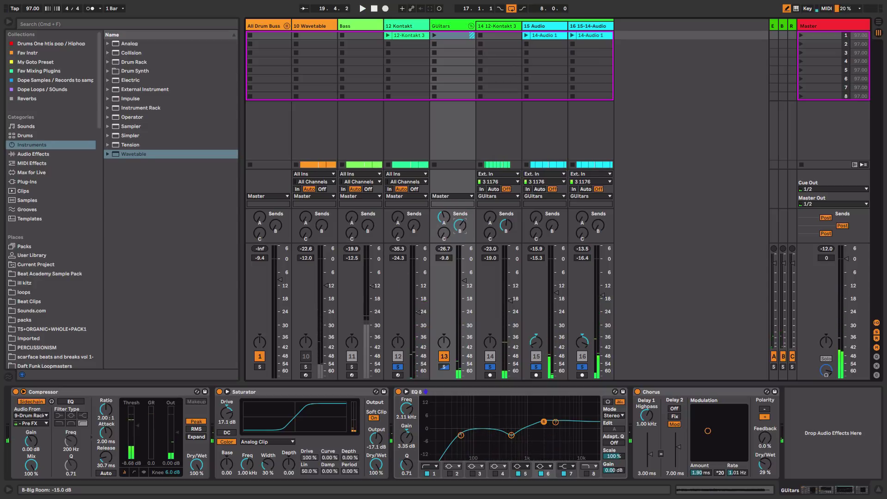
left_click(443, 217)
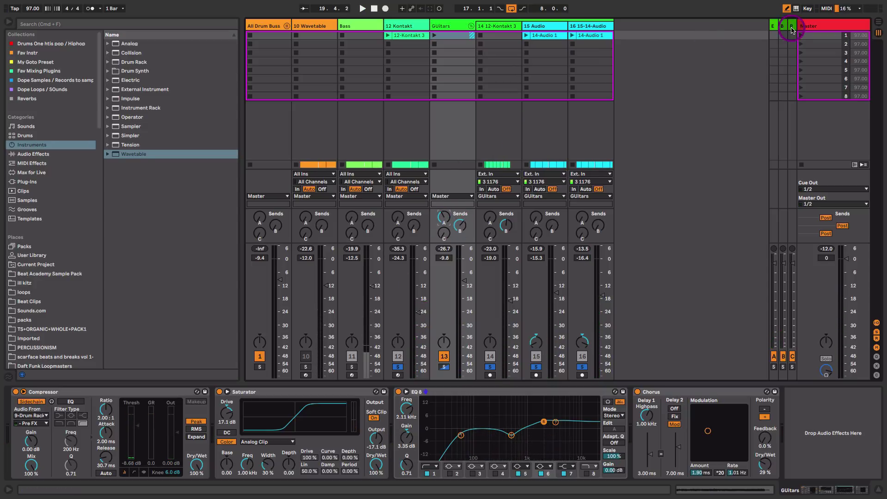
left_click(770, 24)
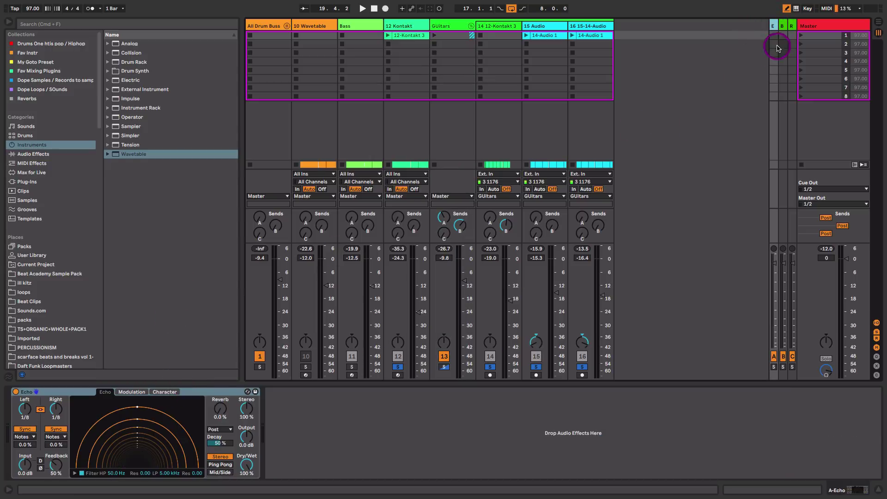
left_click(782, 26)
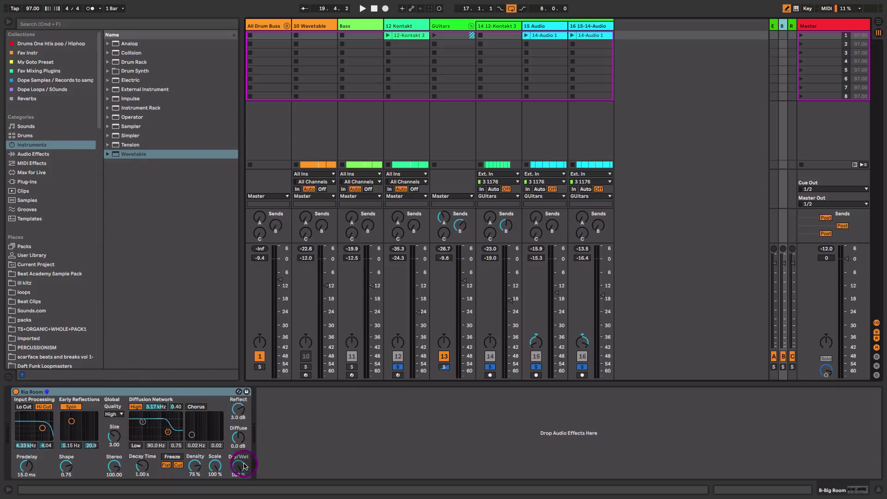
left_click(460, 225)
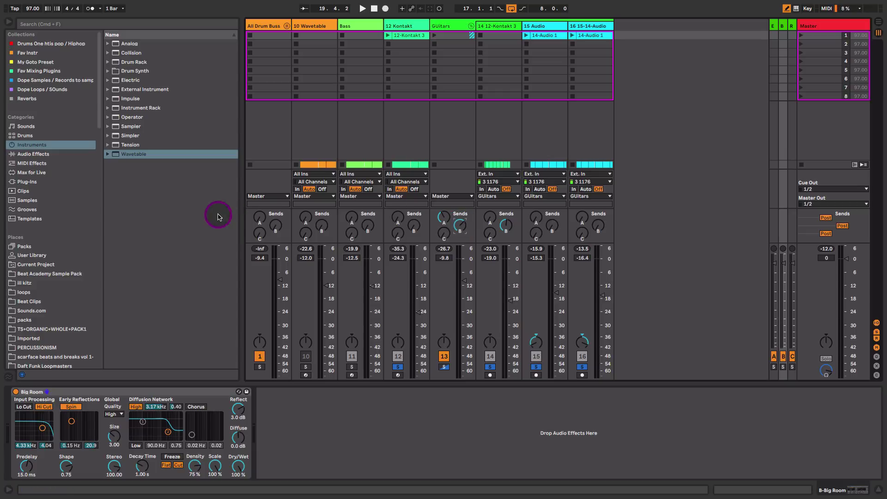
Raise All Drum Buss's send to Big Room and play the full mix with solos off and 10 Wavetable active.
left_click(282, 234)
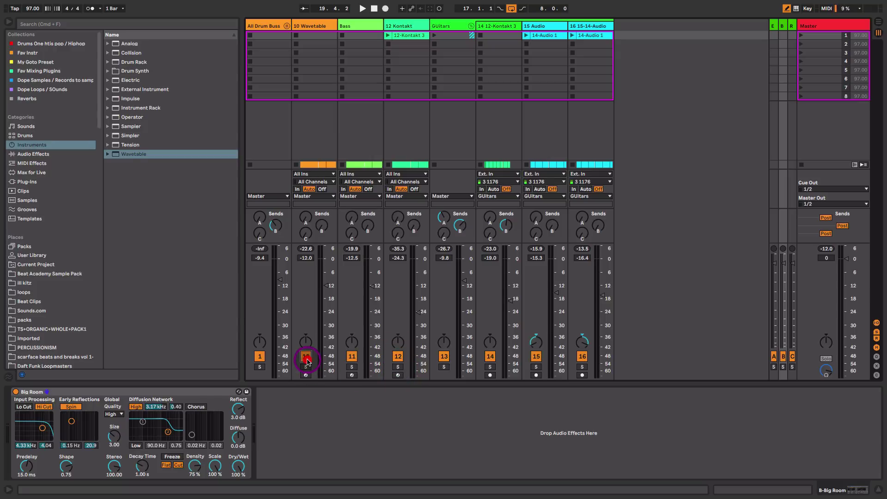
key("space")
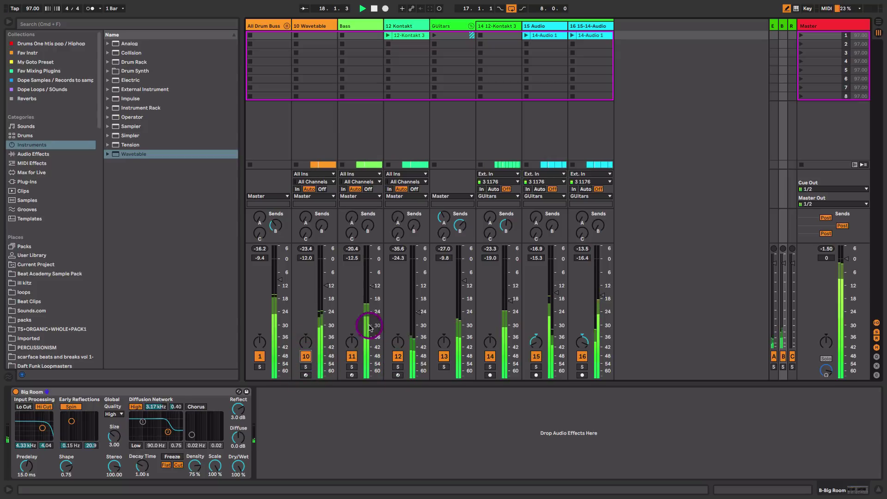
Lower the GUitars group's volume to -10.3 dB while the full mix plays.
key("Tab")
left_click(302, 180)
key("Tab")
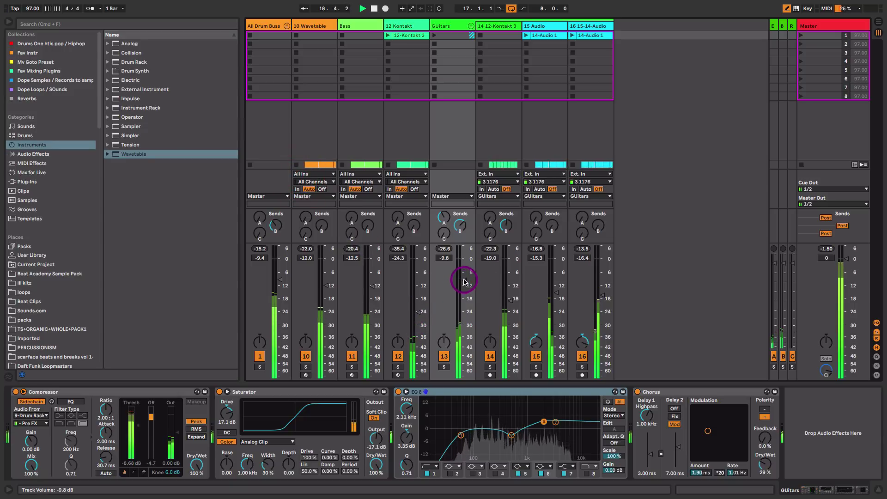
left_click_drag(464, 280, 464, 281)
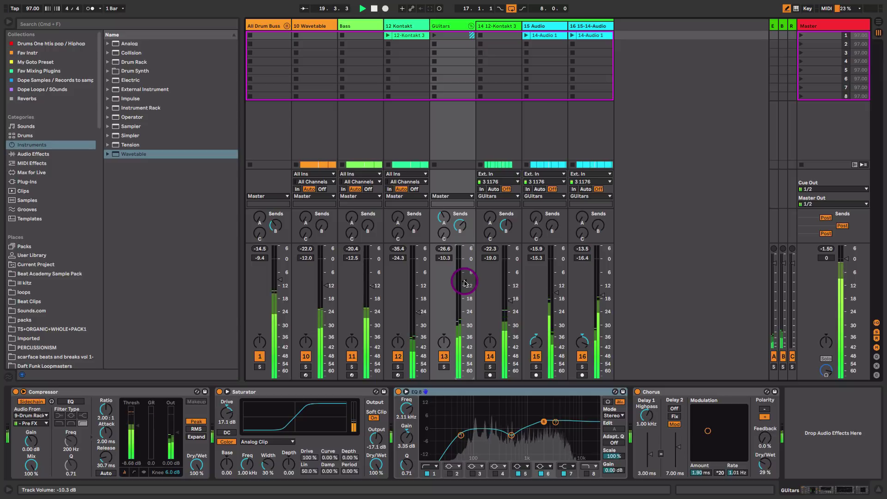
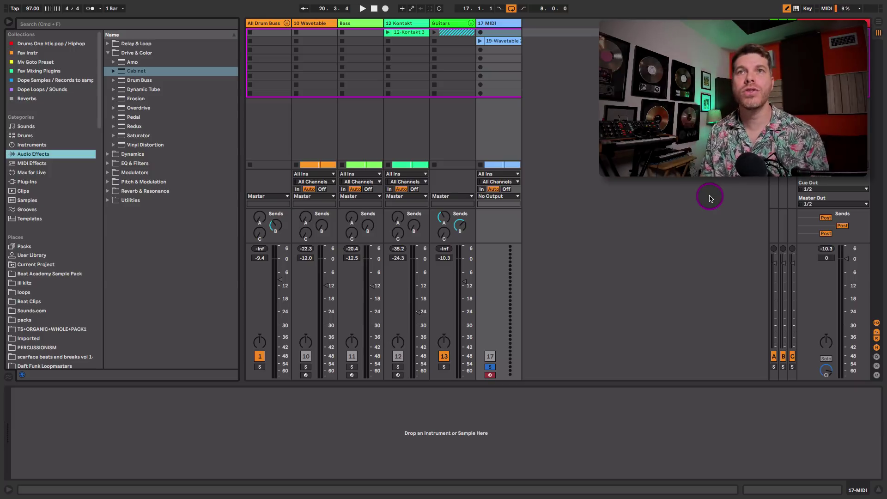
Load Wavetable onto the 17 MIDI track, set Osc 1's wavetable position to about 68 %, and check Osc 2.
left_click(44, 145)
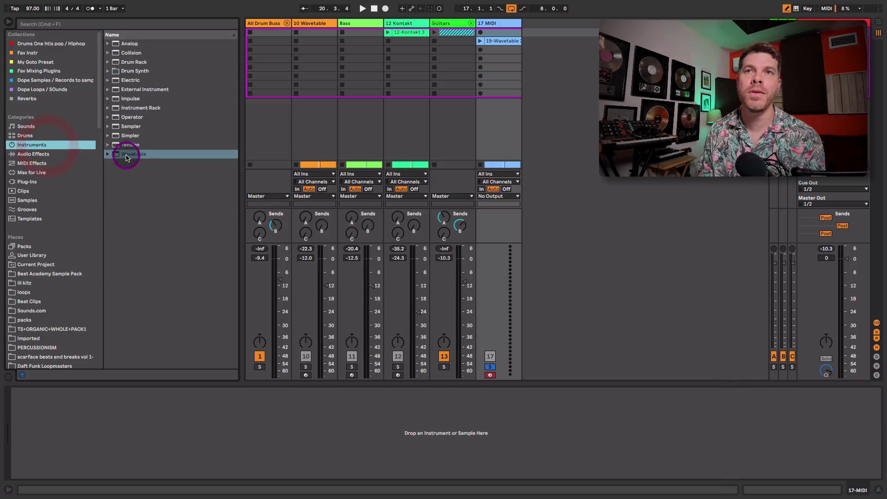
left_click_drag(127, 157, 507, 67)
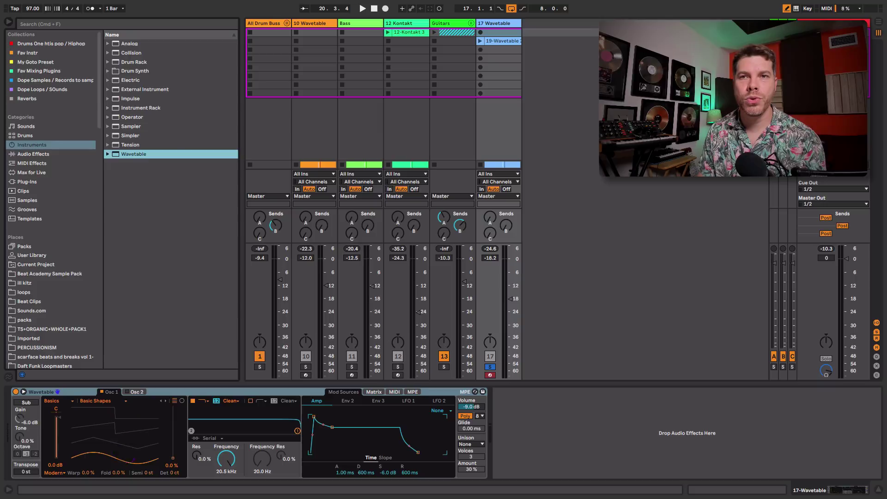
left_click_drag(133, 459, 133, 423)
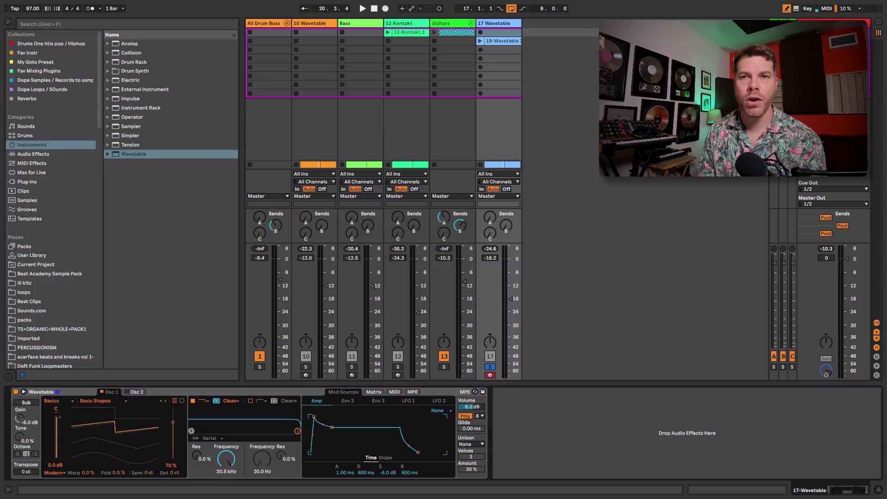
left_click(138, 392)
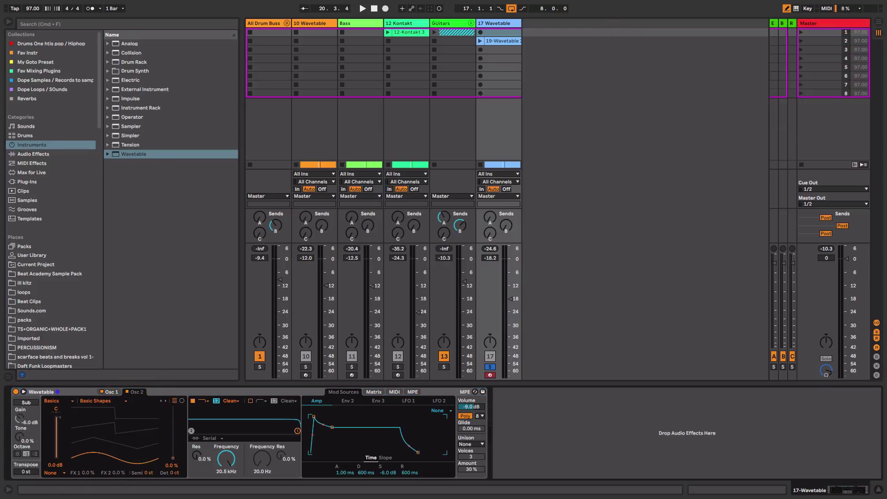
left_click(111, 392)
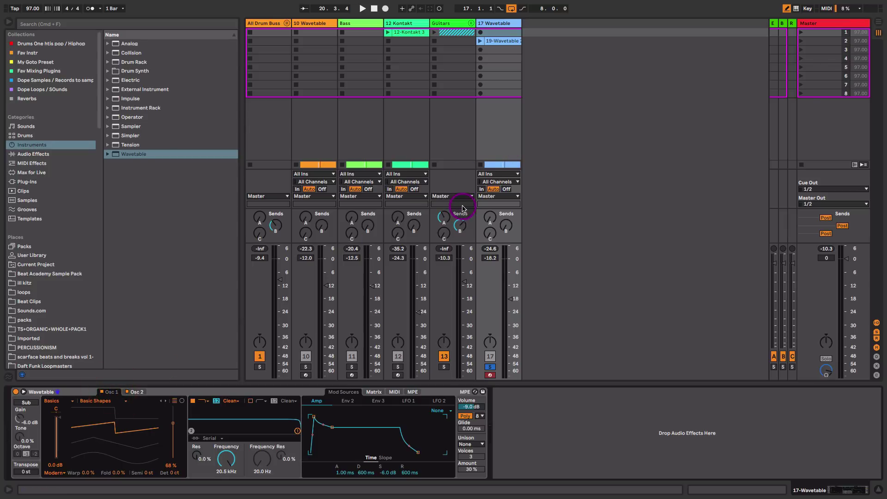
Open the 19-Wavetable 2 clip's notes in the arrangement, unfold the 17 Wavetable track and play it from bar 17.
key("Tab")
left_click(430, 178)
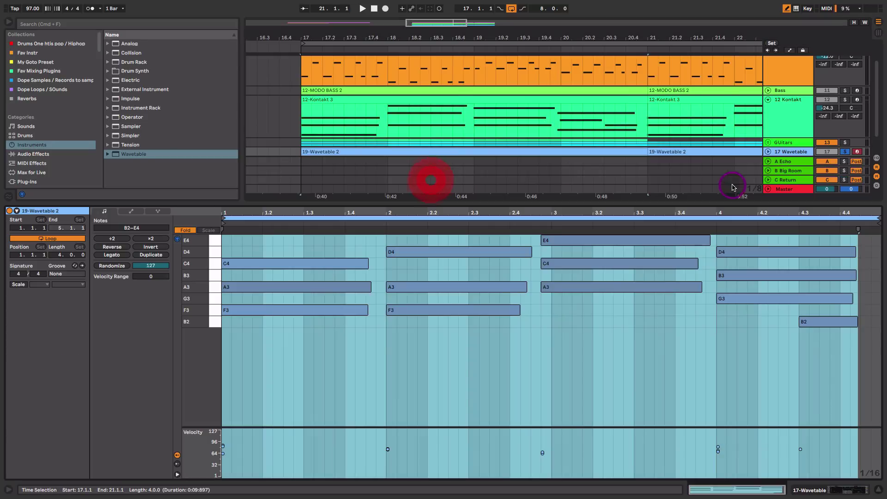
left_click(768, 152)
key("space")
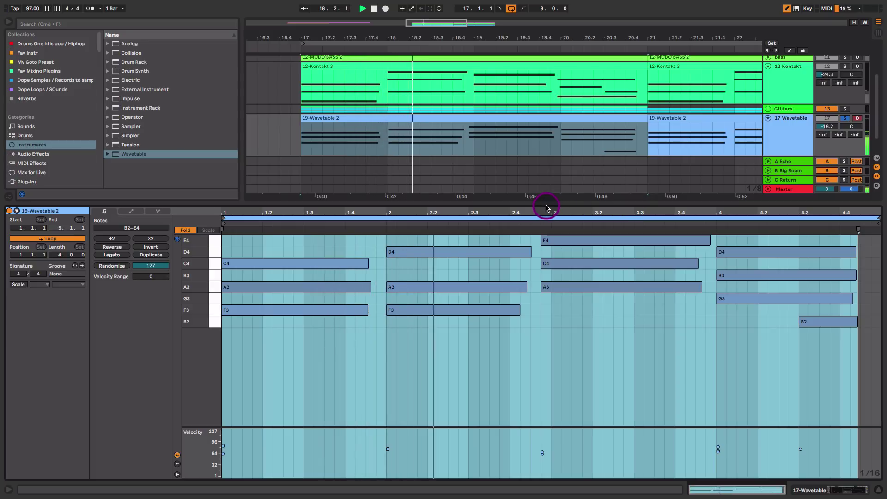
Stop playback and set the 17 Wavetable instrument's Amp envelope to 1.89 s attack and 1.61 s release.
key("space")
key("shift+Tab")
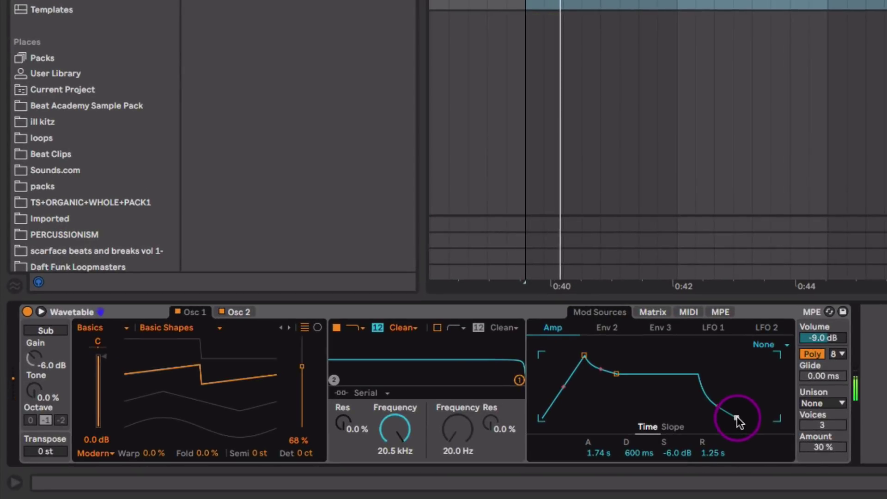
left_click_drag(738, 420, 739, 420)
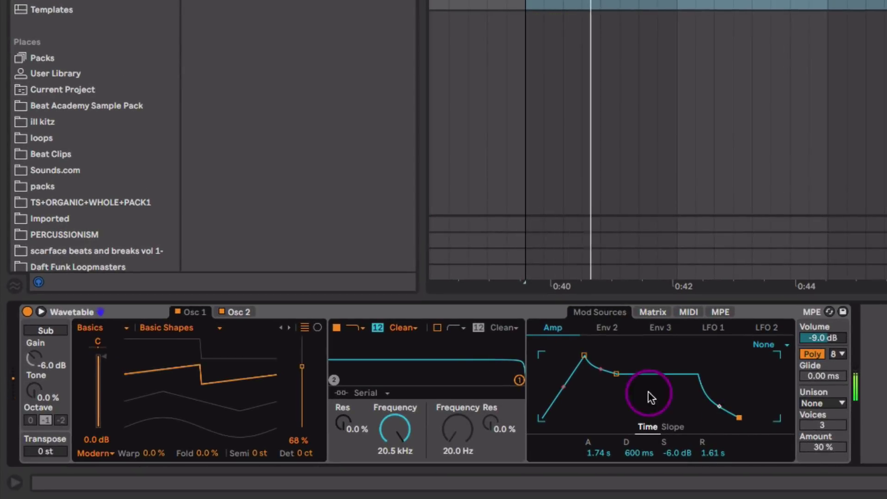
left_click_drag(585, 356, 587, 361)
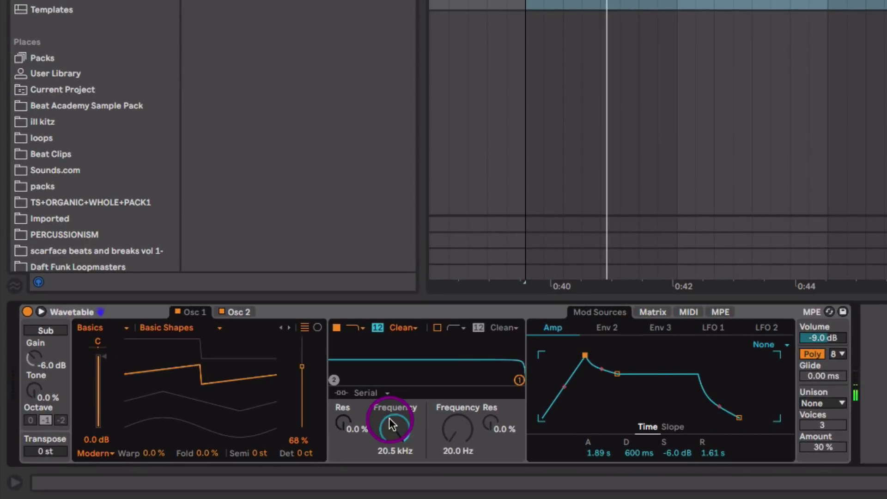
Set Wavetable's low-pass filter to 1.82 kHz with 16 % resonance and its high-pass filter to 181 Hz.
left_click_drag(400, 429, 396, 433)
left_click_drag(343, 423, 343, 418)
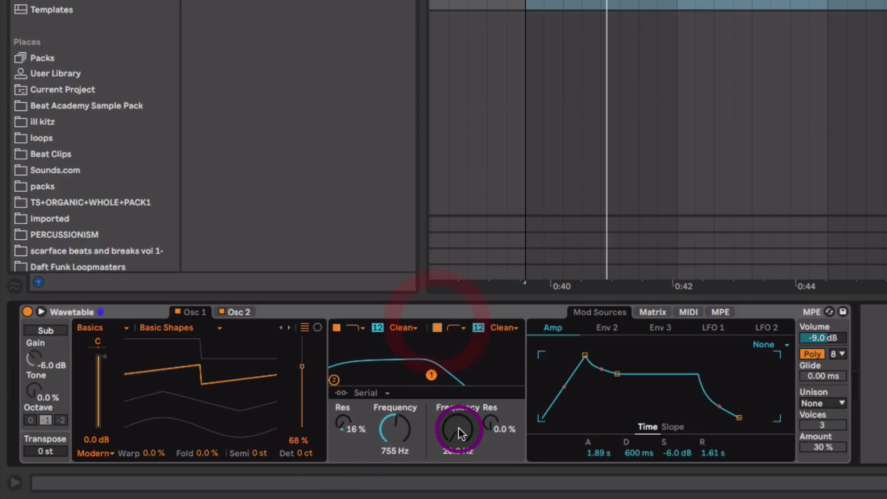
left_click_drag(458, 428, 458, 415)
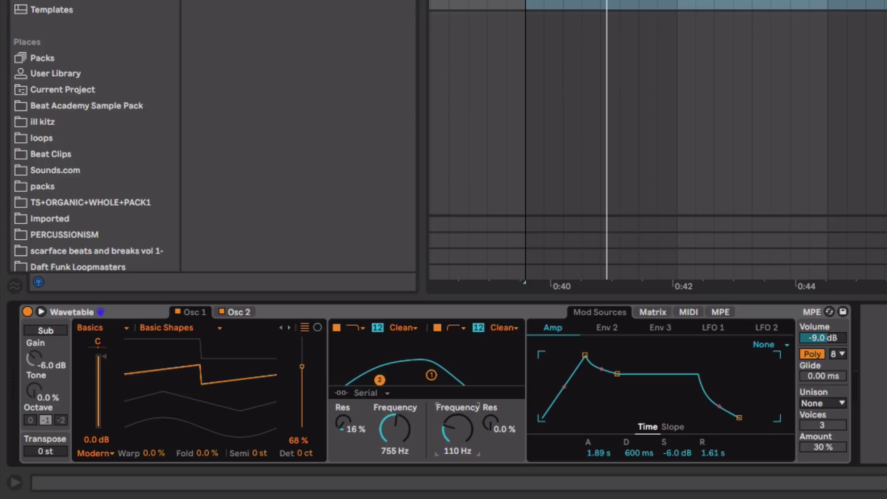
mouse_move(401, 436)
left_mouse_down()
mouse_move(400, 418)
mouse_move(400, 428)
left_mouse_up()
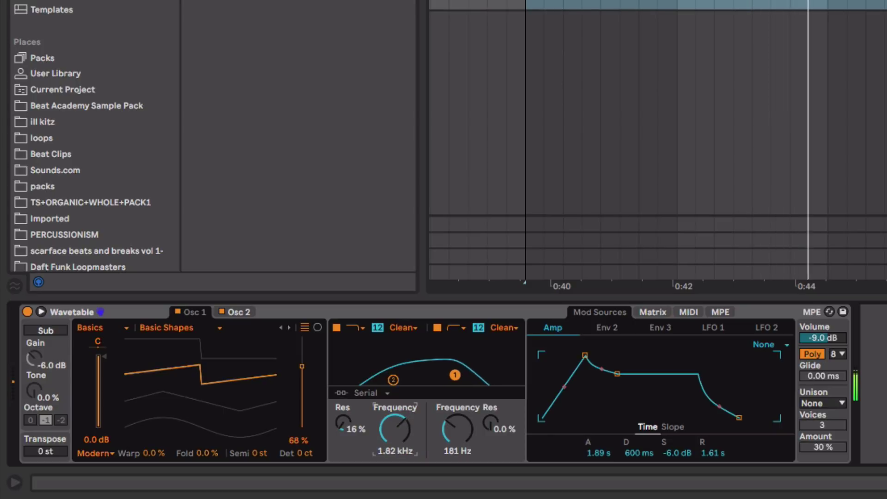
Tune Wavetable's Osc 2 down to -12 semitones and lower its level to -1.0 dB.
left_click(244, 308)
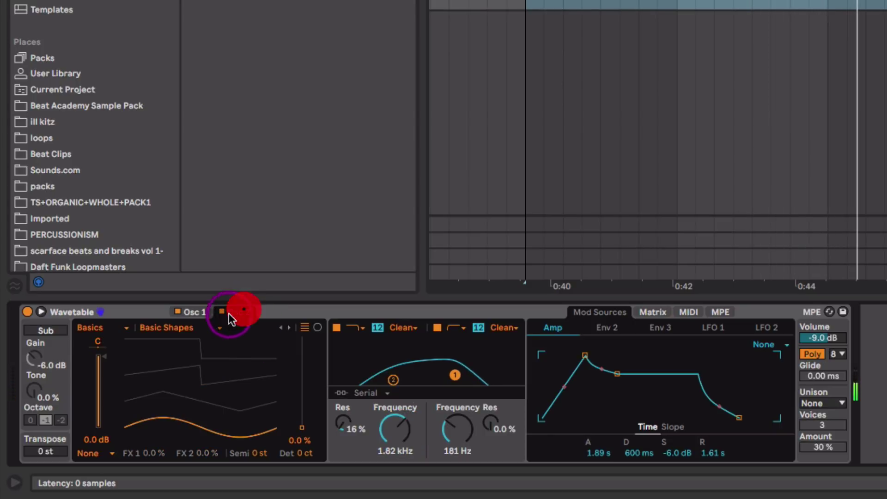
left_click(260, 454)
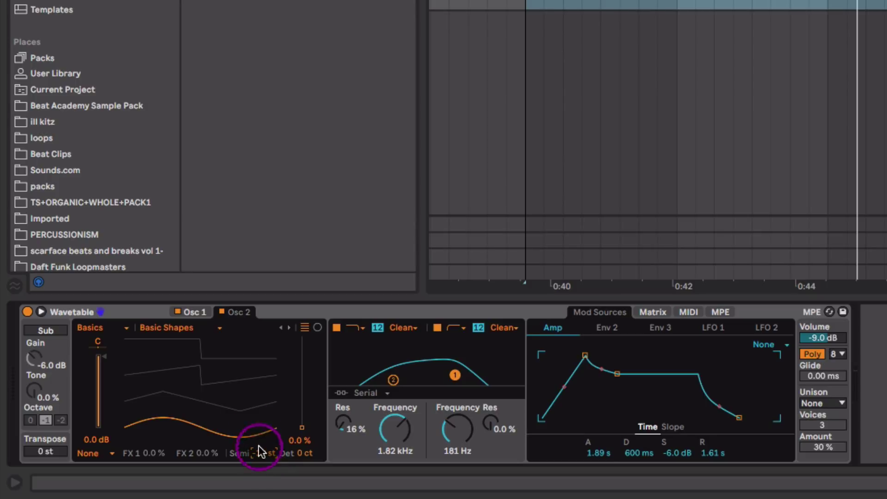
left_click_drag(102, 365, 102, 372)
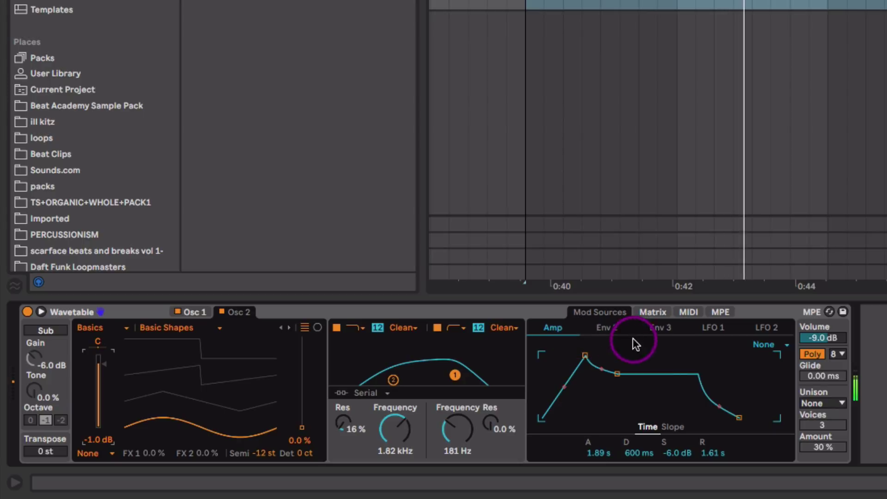
Set Wavetable's unison to Classic with a 14 % amount, and lower the first filter's frequency to 1.63 kHz.
left_click(828, 400)
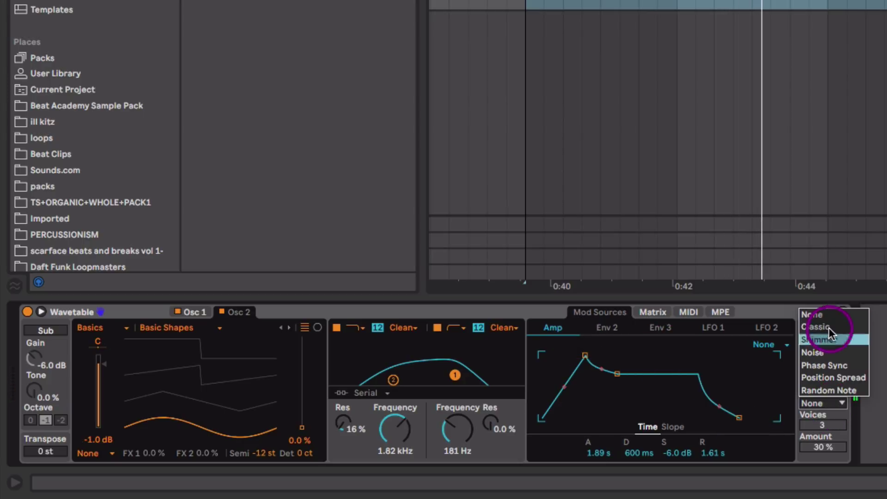
left_click(830, 326)
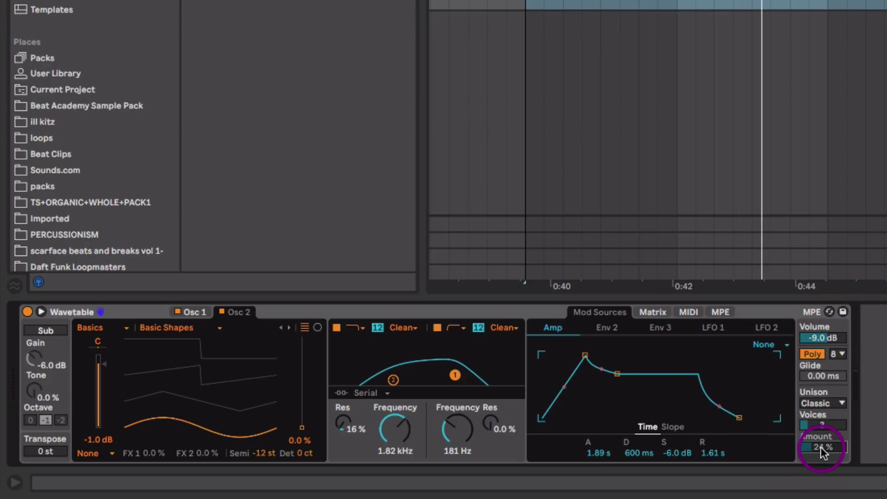
left_click_drag(820, 446, 820, 461)
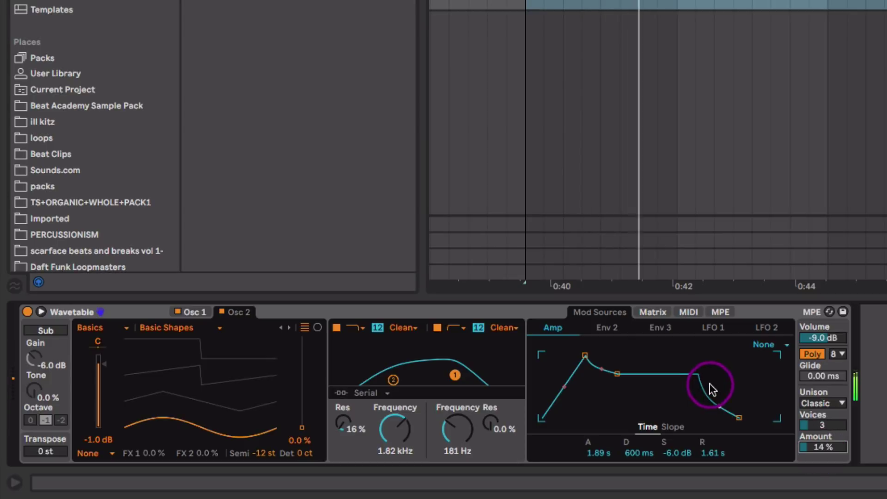
left_click_drag(411, 422, 393, 444)
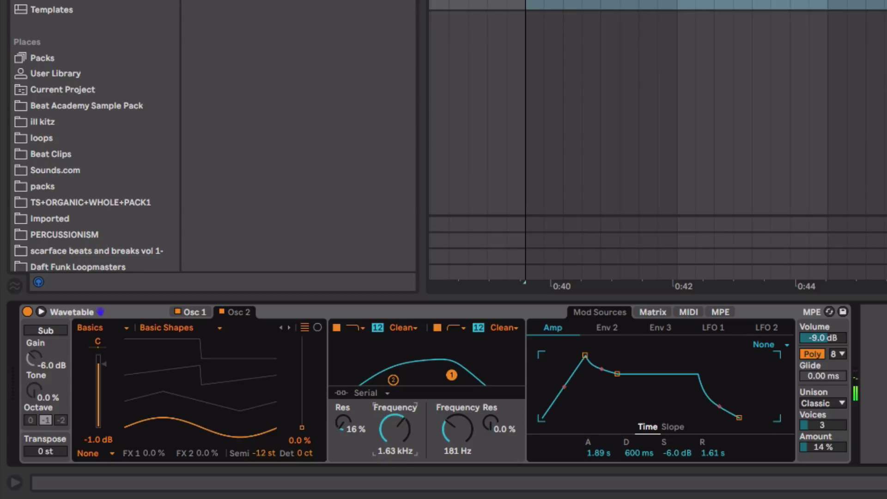
Add a Reverb after Wavetable on the 17 track with Dry/Wet at 43 %.
key("super+f")
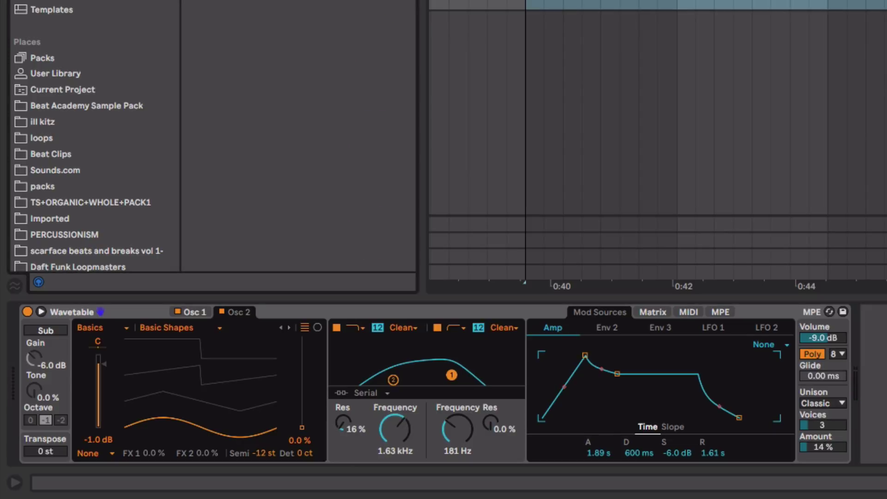
key("Return")
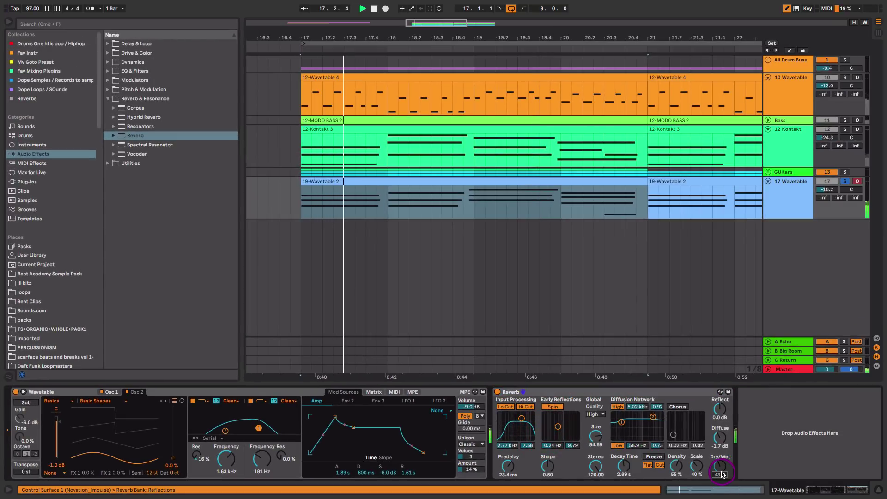
left_click_drag(224, 462, 223, 460)
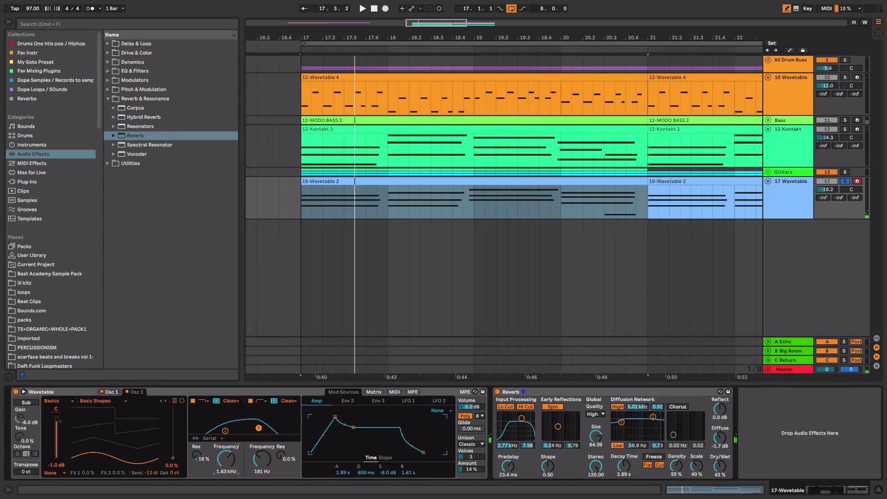
Set 17 Wavetable's volume to -18.0 dB and load Strings Ensemble Legato from a "string" search onto a new track.
key("Tab")
left_click_drag(507, 298, 508, 302)
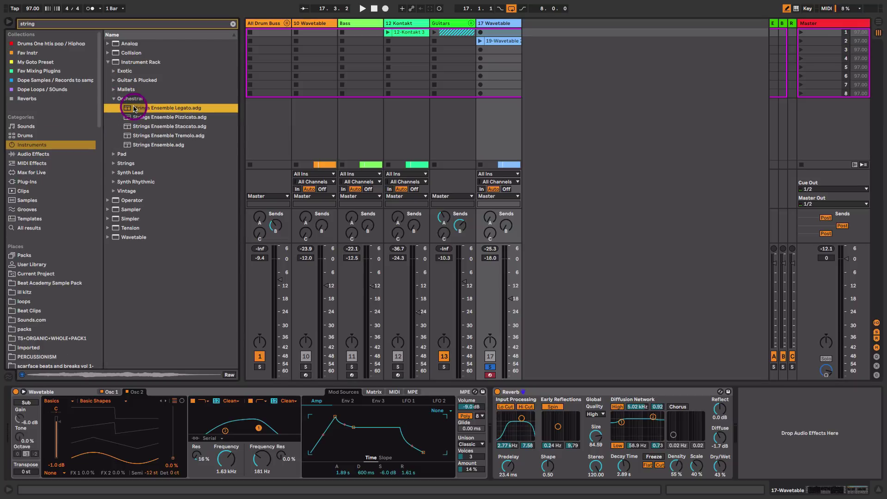
left_click_drag(133, 110, 559, 41)
key("Tab")
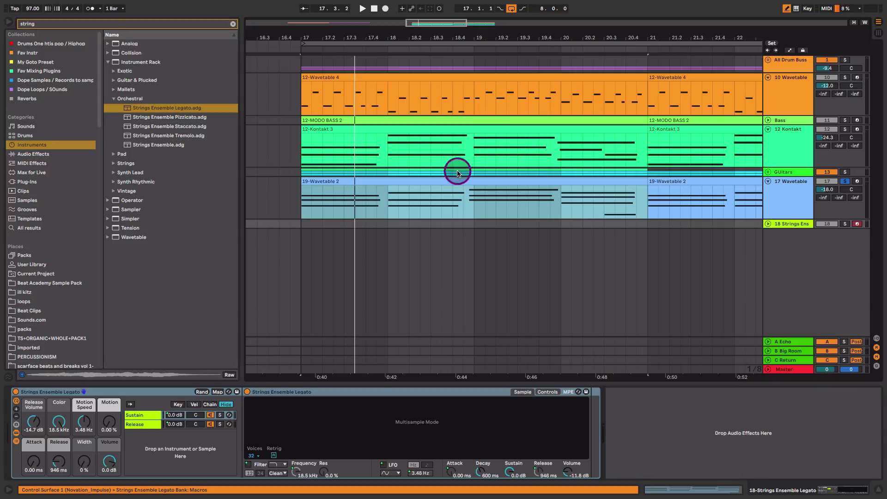
Copy both 19-Wavetable 2 clips from the 17 Wavetable track to the 18 Strings track and unfold it.
left_click(563, 179)
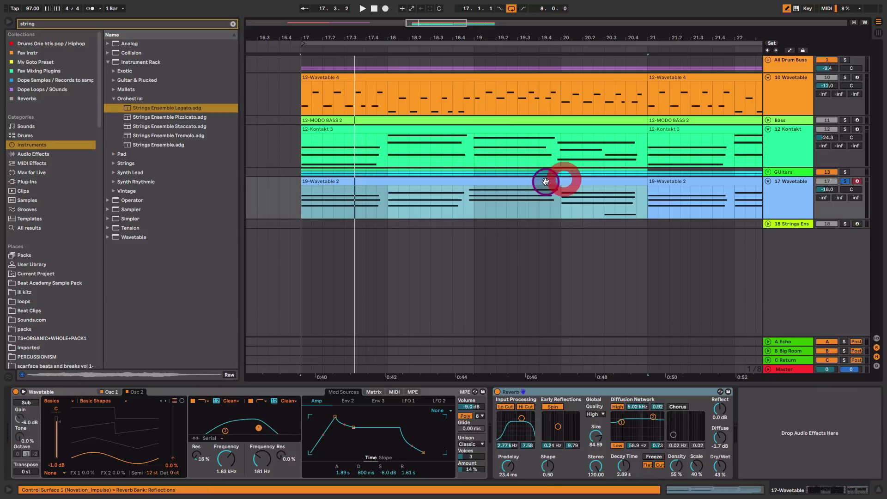
left_click(660, 180, "shift")
left_click_drag(660, 181, 664, 227)
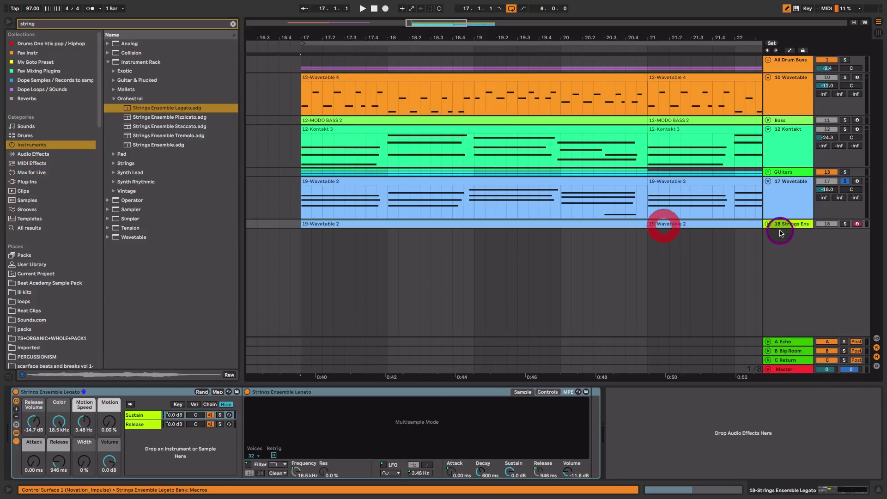
left_click(768, 224)
Solo the 18 Strings track in the mixer, play it, and lower its volume to -8.0 dB.
key("Tab")
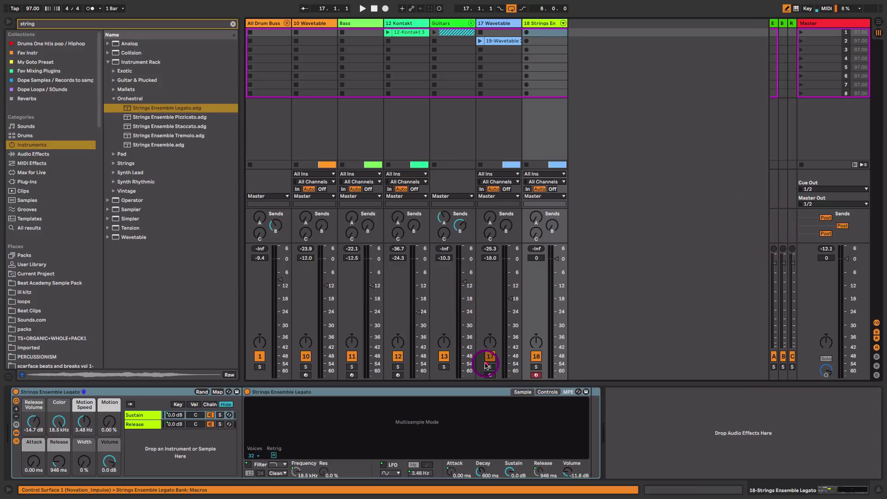
left_click(535, 367)
key("space")
left_click_drag(556, 259, 556, 276)
Set the strings rack's Release Volume to -13.3 dB, Release to 4.06 s, Volume to 0.332 dB and Width to 58 %.
left_click_drag(58, 461, 59, 455)
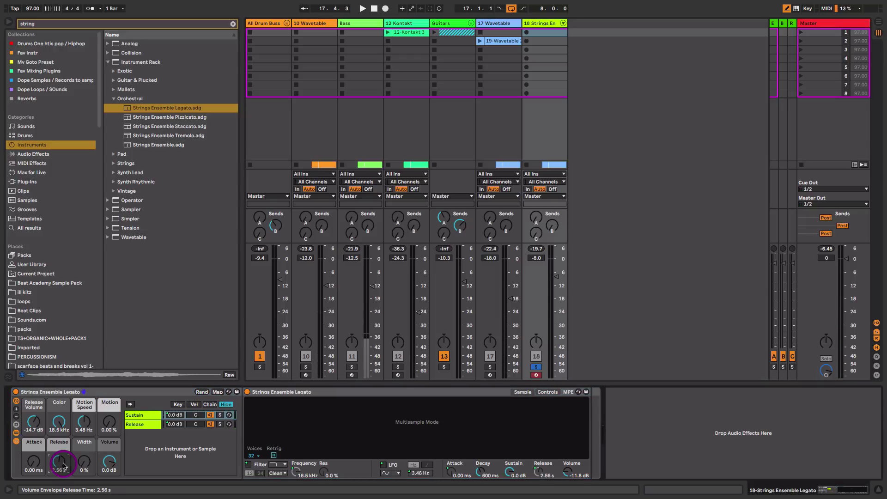
left_click(36, 421)
key("space")
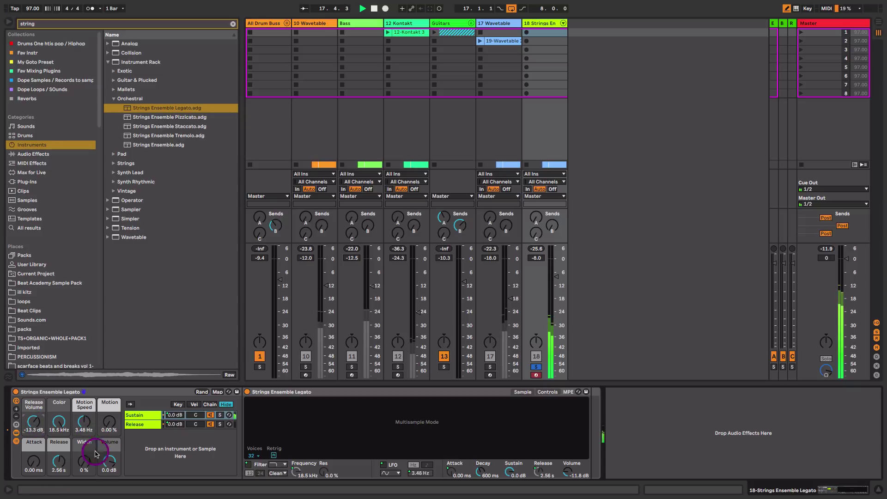
left_click(109, 464)
left_click(63, 461)
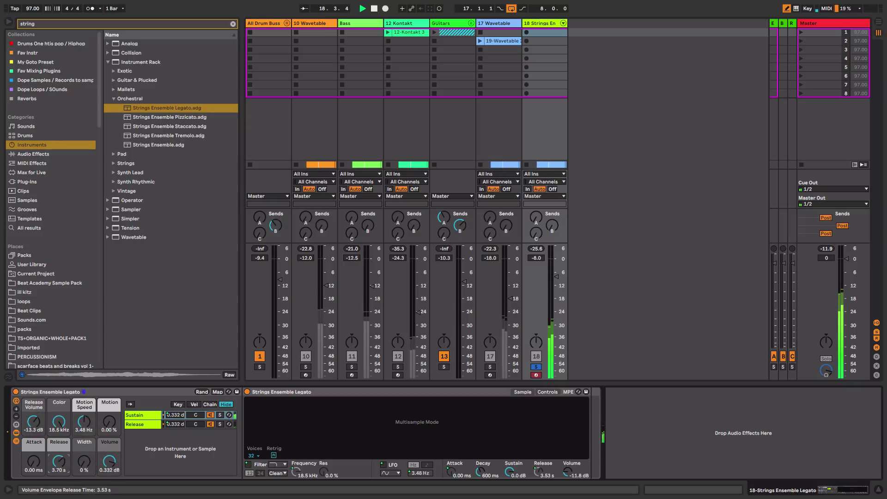
left_click_drag(59, 461, 60, 458)
left_click(84, 461)
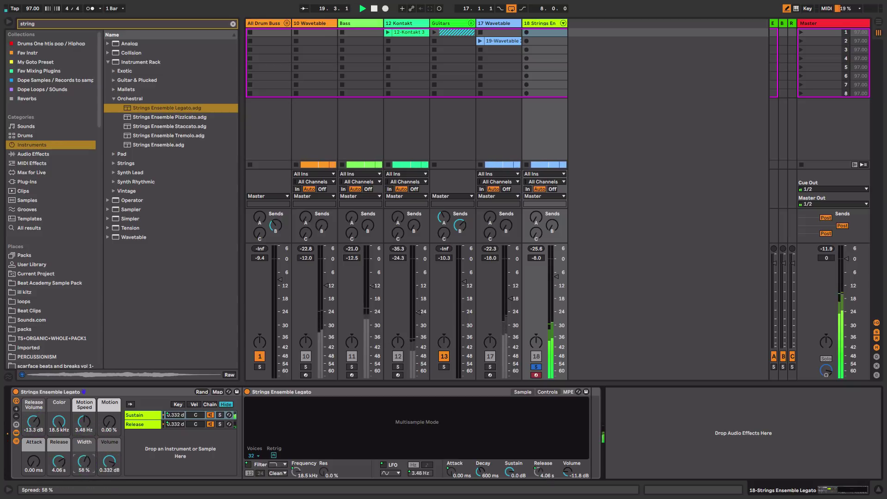
Lower the 18 Strings track to -11.0 dB, raise its Big Room send, and set its Echo send to -32.0 dB.
left_click_drag(556, 276, 557, 284)
left_click_drag(552, 225, 552, 217)
left_click(536, 217)
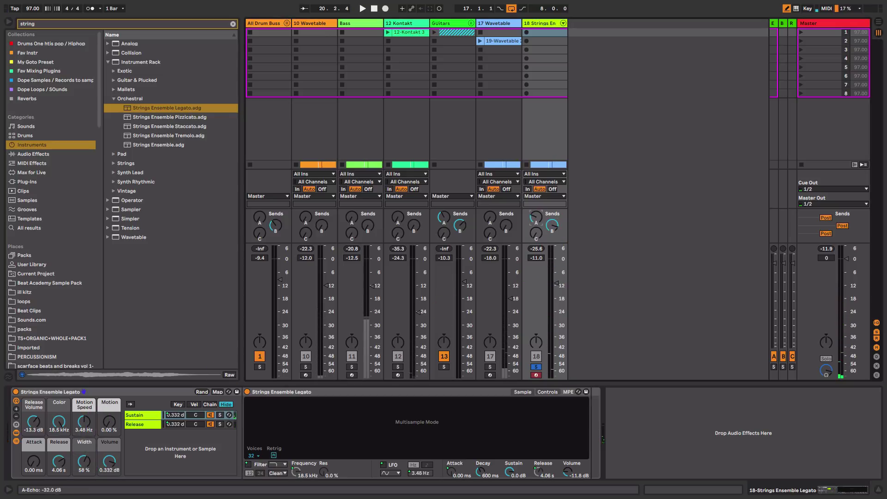
Play tracks 17 and 18 soloed together, balancing 17 Wavetable at -20.0 dB and 18 Strings at -17.3 dB.
left_click(536, 367)
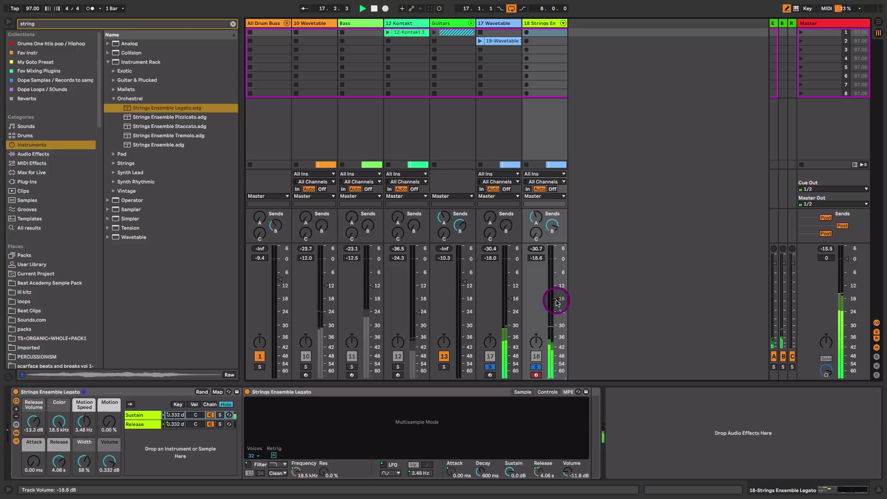
left_click(507, 299)
left_click_drag(550, 305, 559, 297)
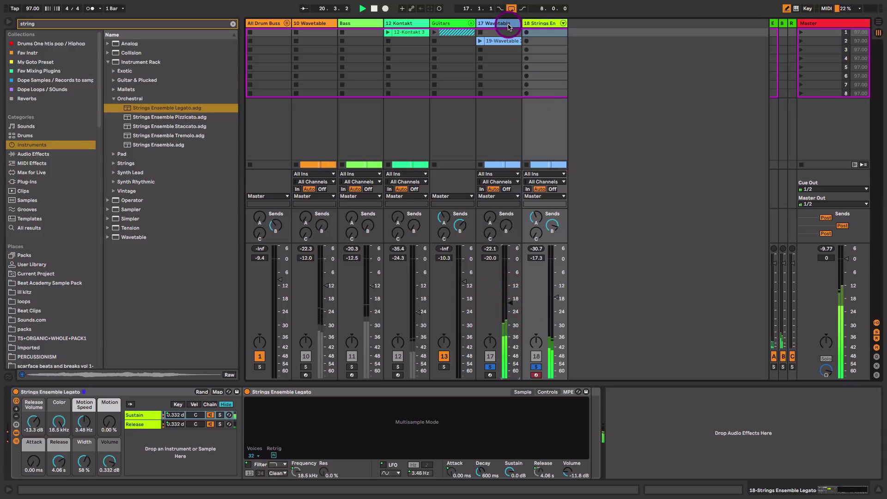
Turn off the solos and lower 17 Wavetable to -22.6 dB and 18 Strings to -20.0 dB in the full mix.
left_click(535, 375)
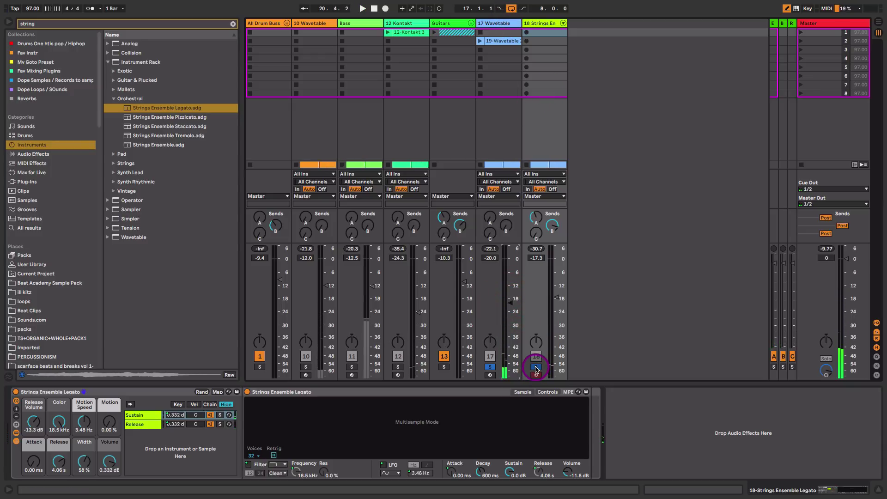
left_click(536, 367)
mouse_move(557, 298)
left_mouse_down()
mouse_move(510, 306)
mouse_move(555, 312)
left_mouse_up()
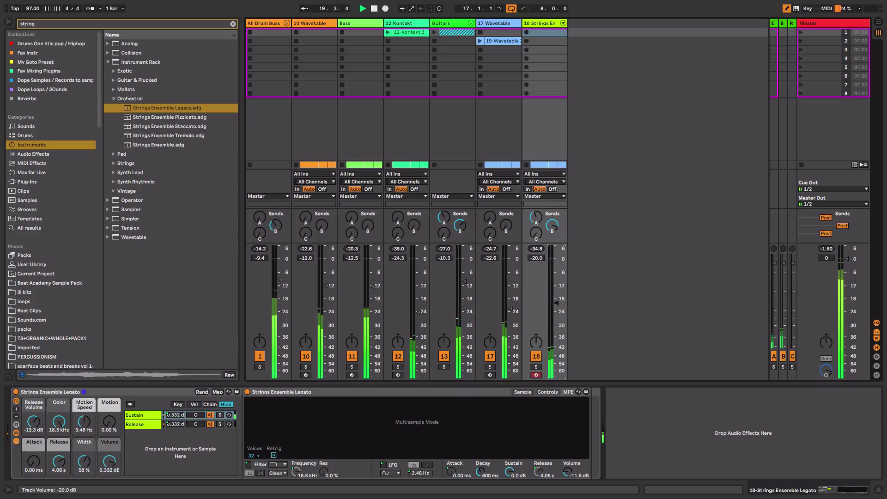
left_click_drag(556, 299, 555, 304)
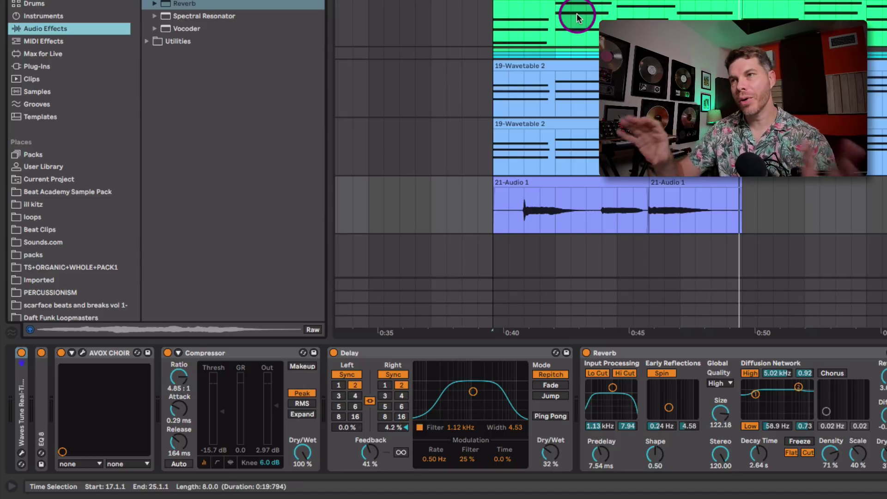
Bypass the 21-Audio 1 track's Reverb, Delay, Compressor, AVOX CHOIR, EQ 8 and Waves Tune Real-Time, and play it dry from bar 17.
left_click(490, 223)
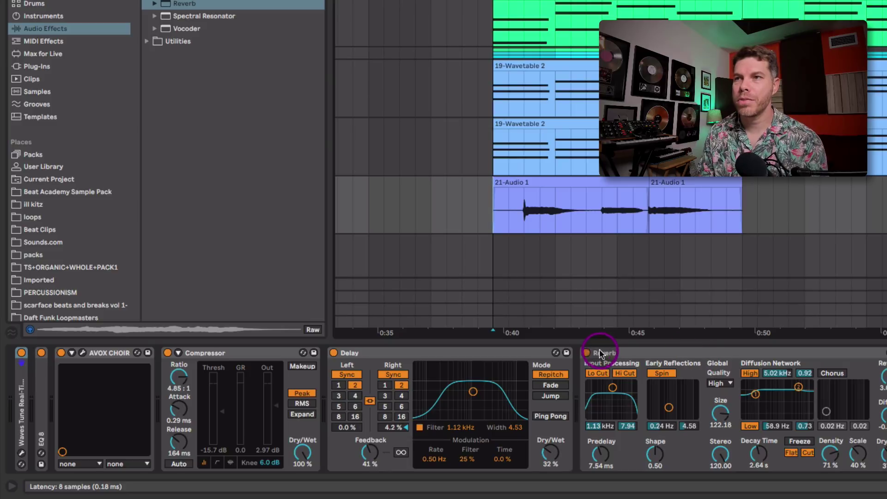
left_click(587, 352)
left_click(333, 353)
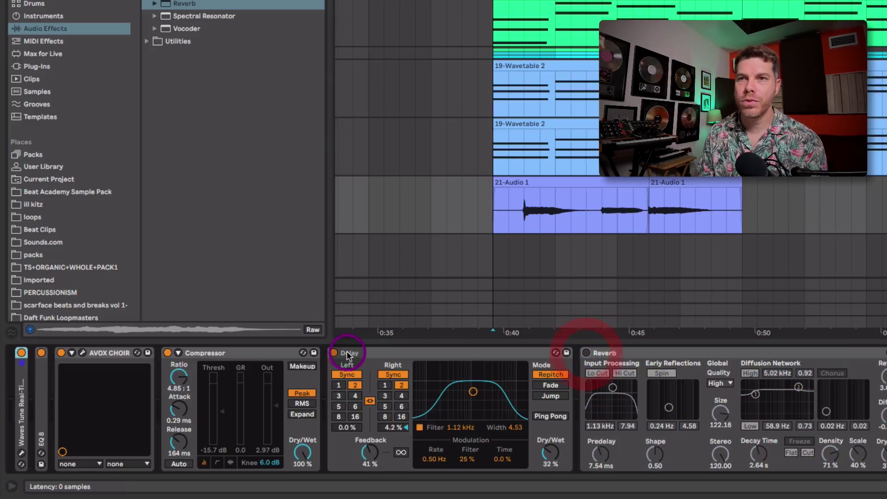
left_click(167, 353)
left_click(60, 352)
left_click(41, 352)
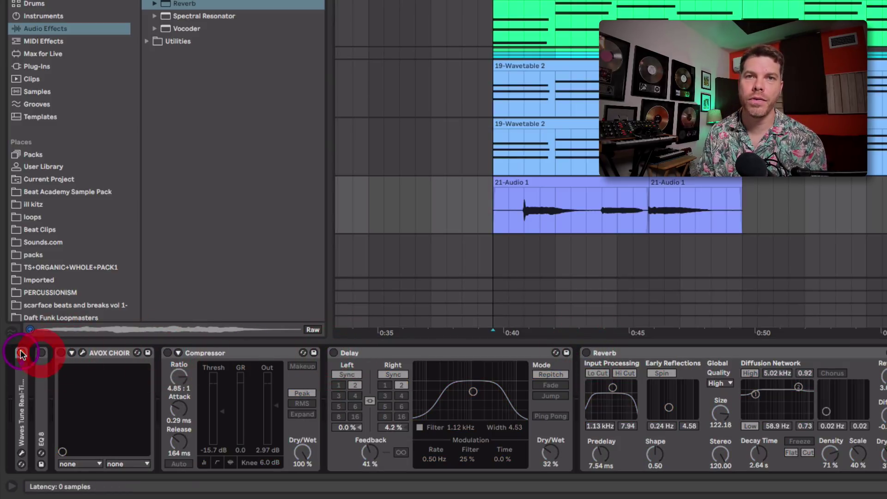
left_click(21, 353)
key("space")
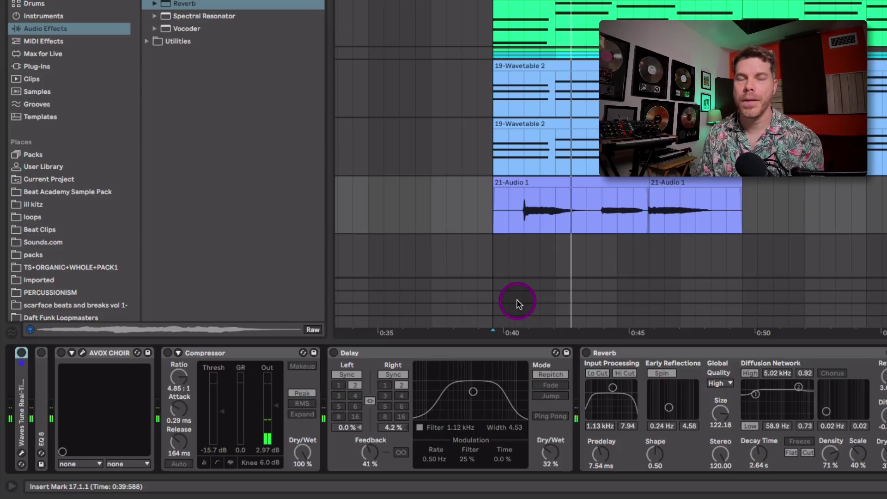
Turn Waves Tune Real-Time and EQ 8 back on for the 21-Audio 1 track and play it from 17.2.1.
double_click(22, 375)
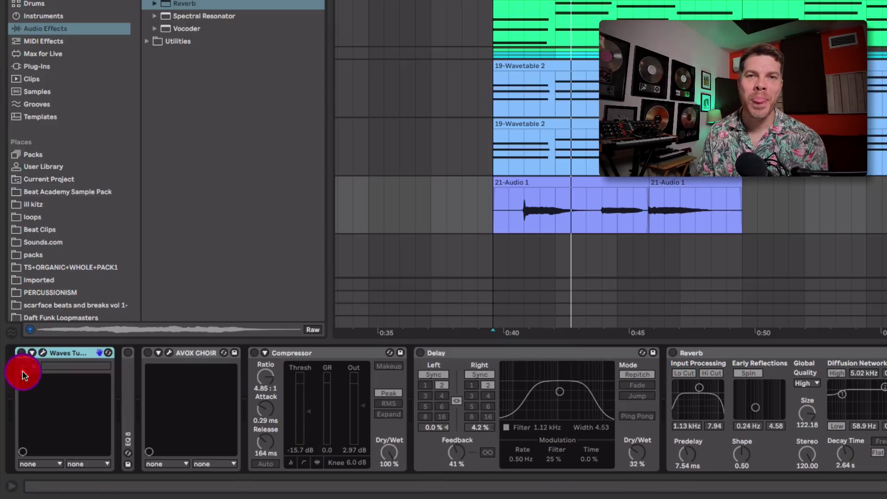
left_click(43, 354)
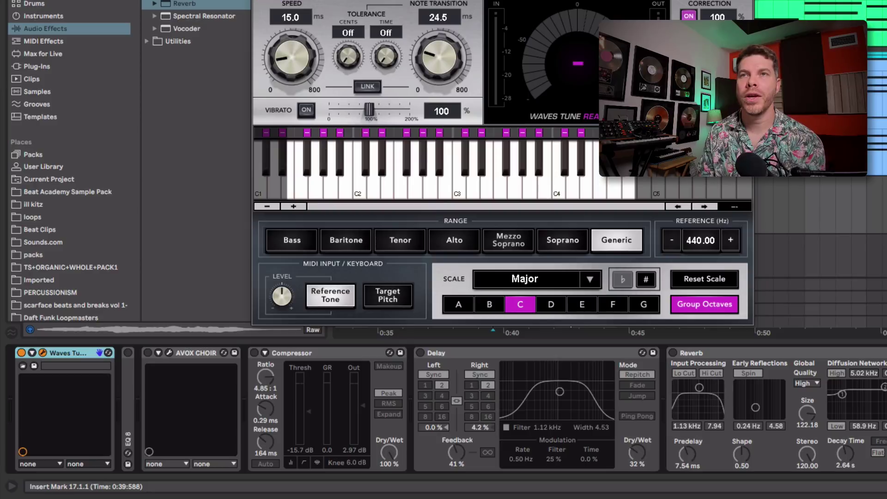
left_click(258, 0)
double_click(126, 382)
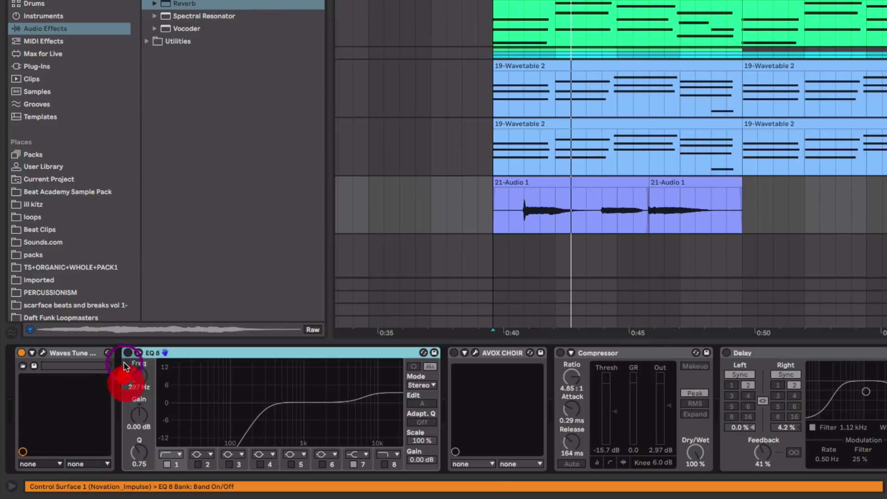
left_click(127, 353)
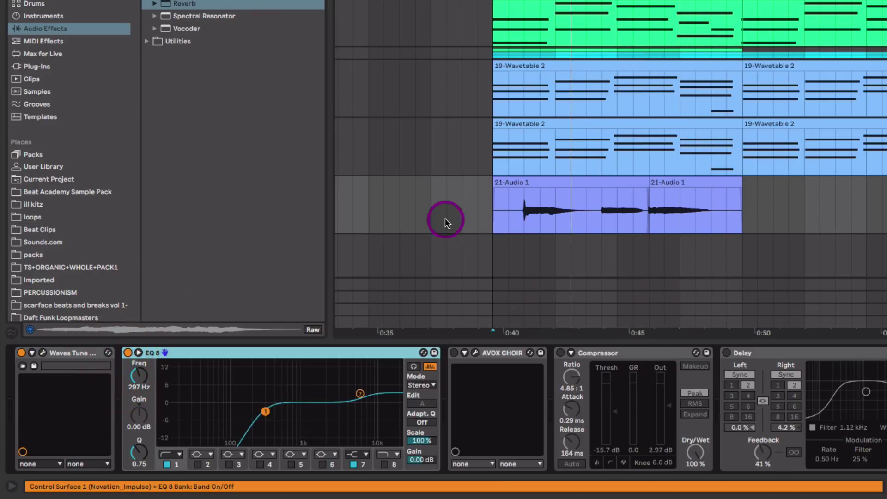
left_click(511, 212)
key("space")
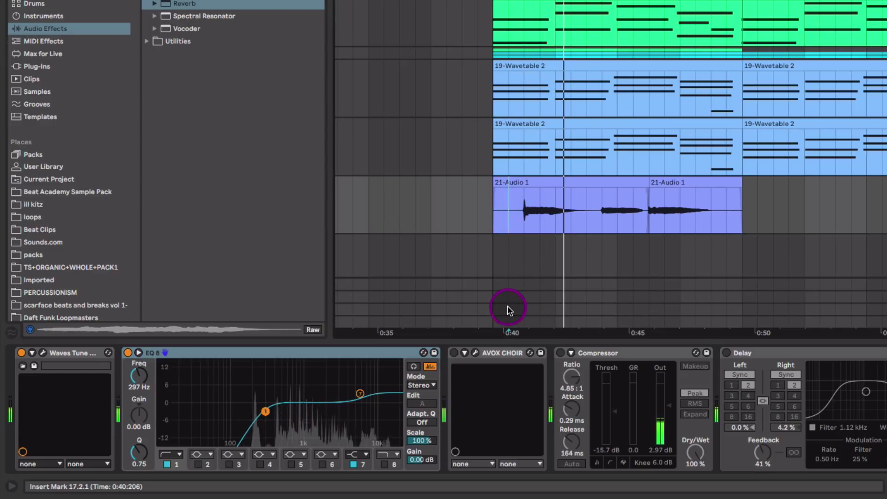
Turn AVOX CHOIR back on, show its settings window, and play the vocal with the choir effect.
left_click(454, 352)
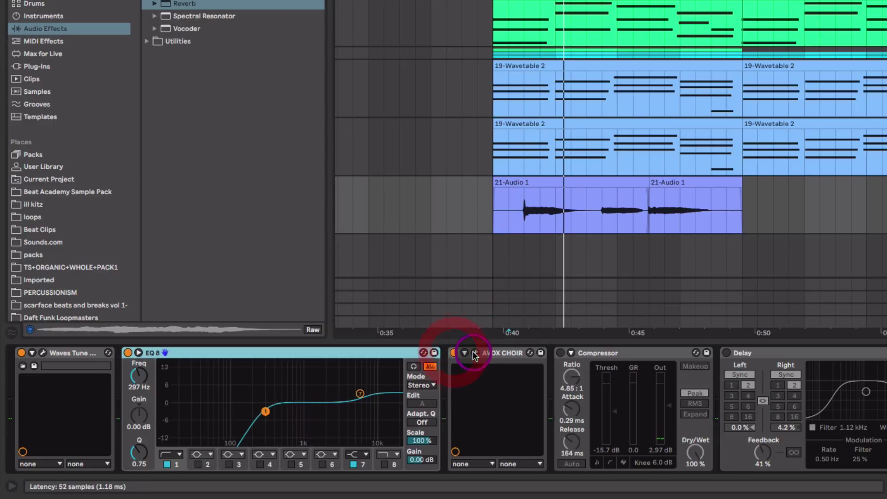
left_click(475, 354)
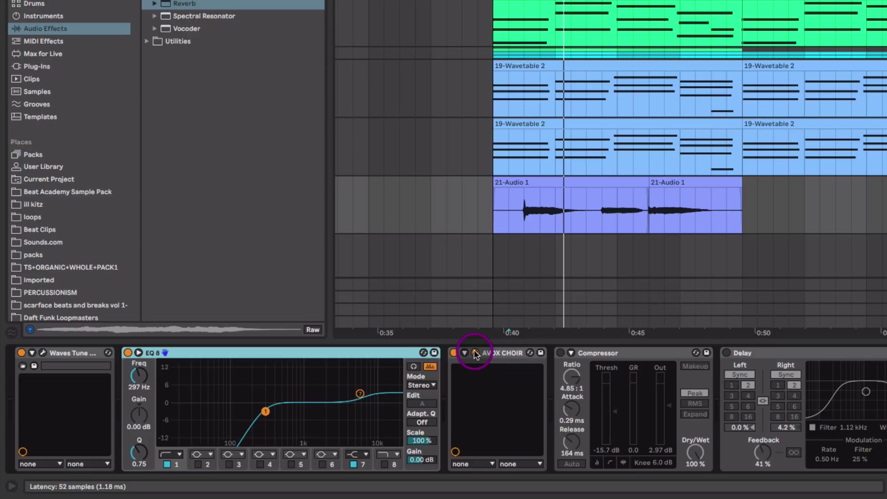
key("space")
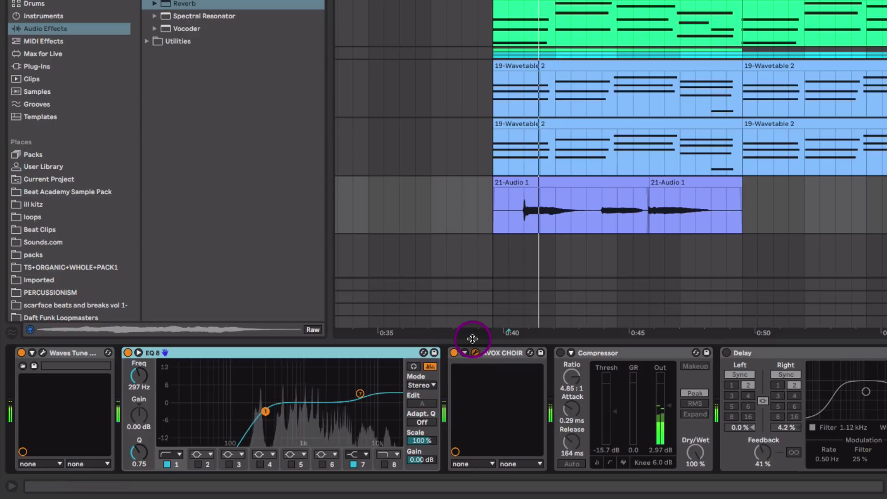
left_click_drag(883, 6, 264, 28)
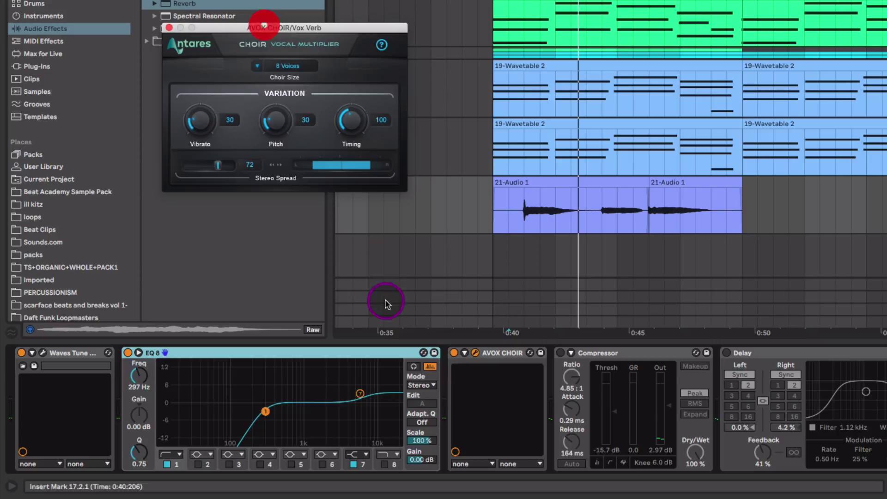
Turn the Compressor and the Delay back on one after the other, playing the vocal with each.
left_click(590, 353)
left_click(560, 352)
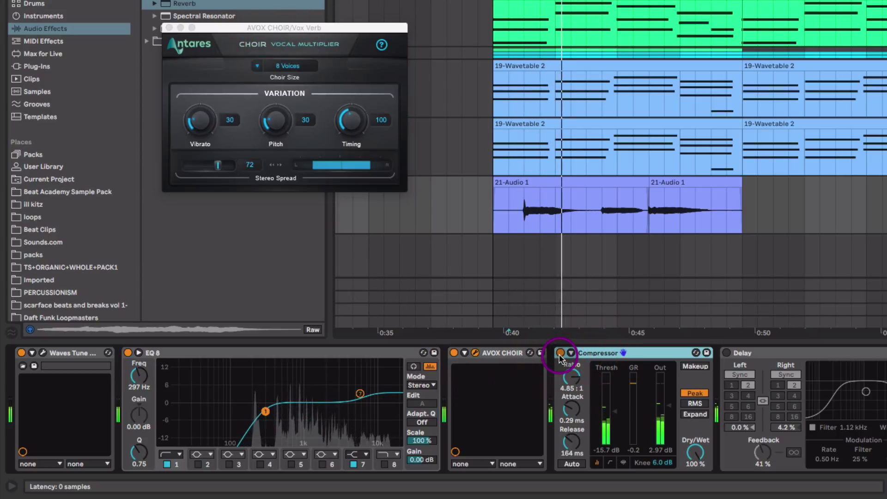
key("space")
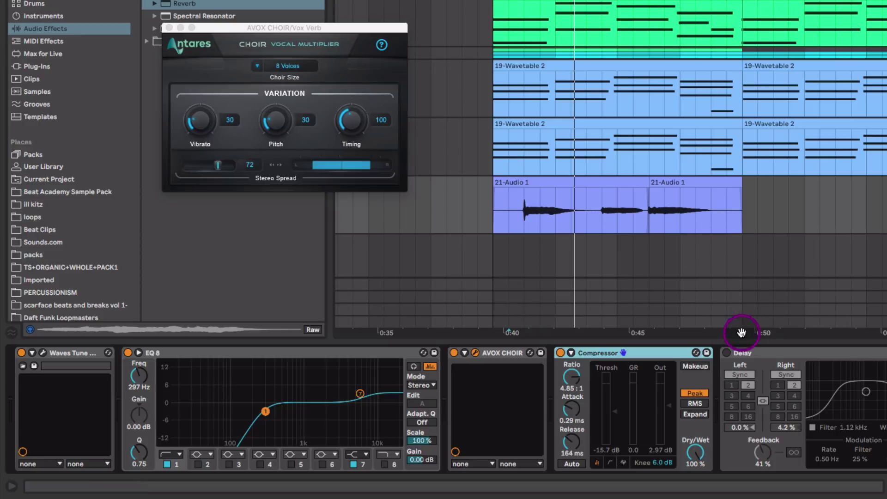
left_click(726, 353)
key("space")
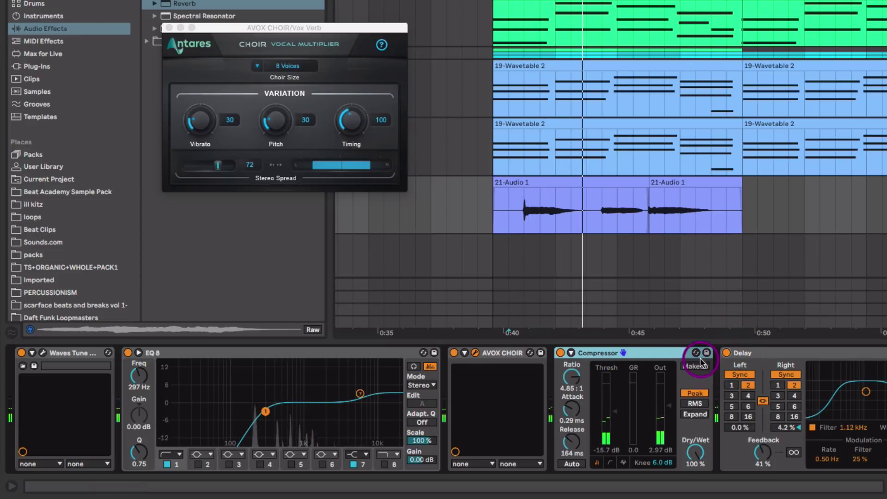
key("space")
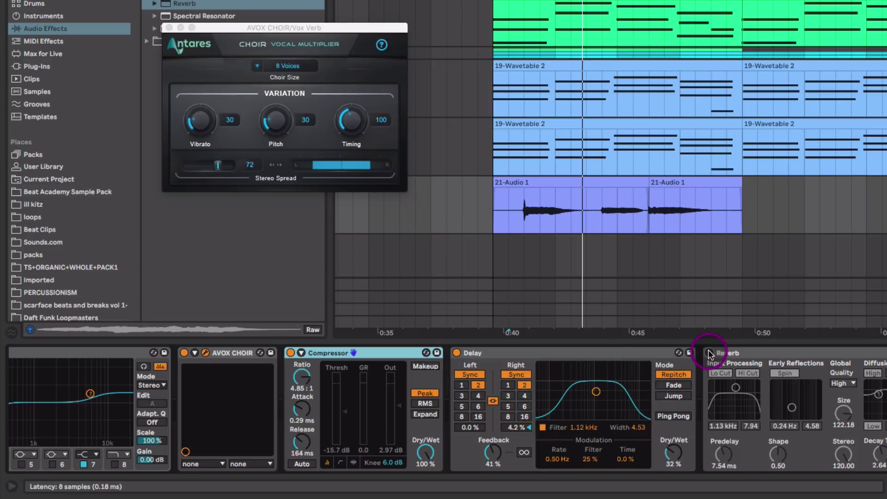
Turn the Reverb back on with its Dry/Wet at 43%, and set the Utility's Mid/Side to 14S on the Vox Verb track.
left_click(710, 354)
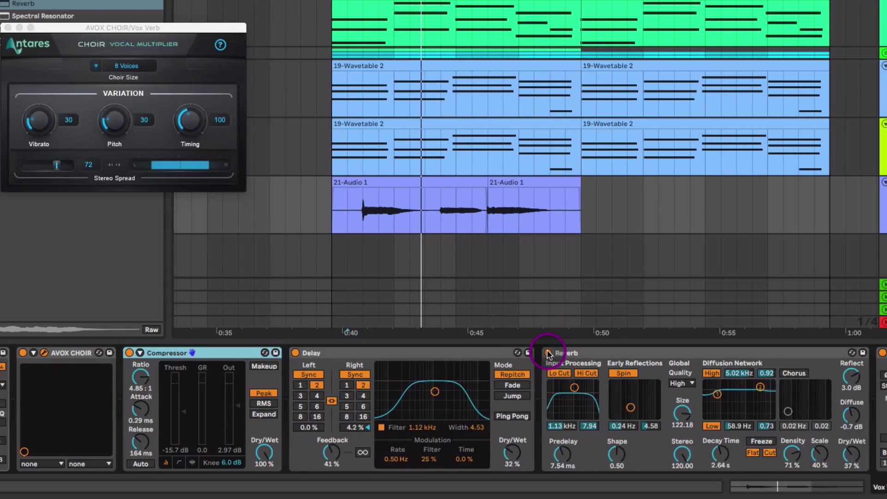
key("space")
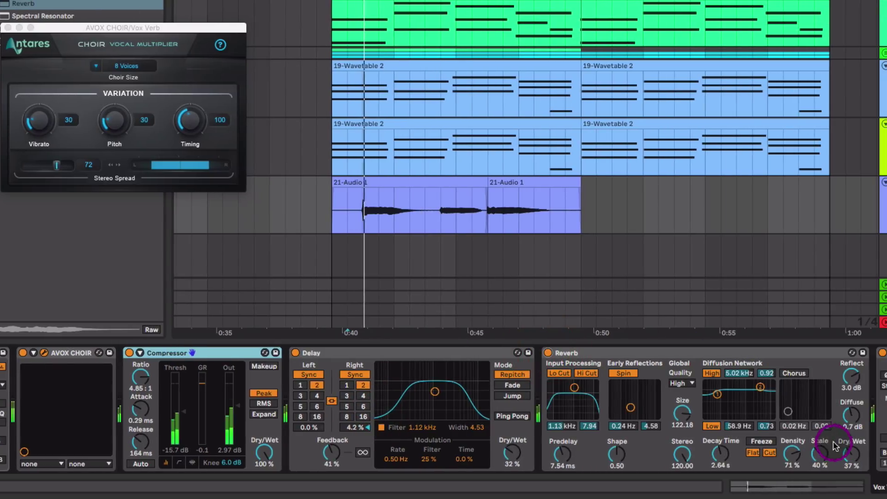
left_click_drag(849, 455, 849, 449)
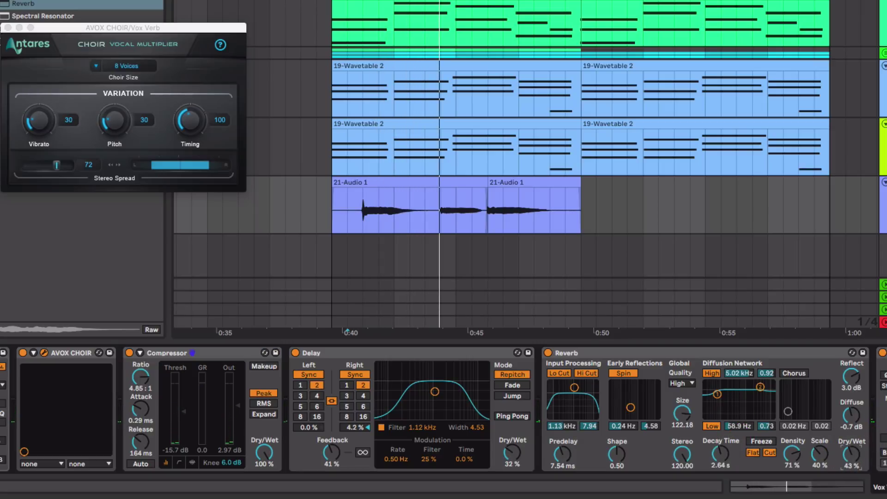
left_click(835, 352)
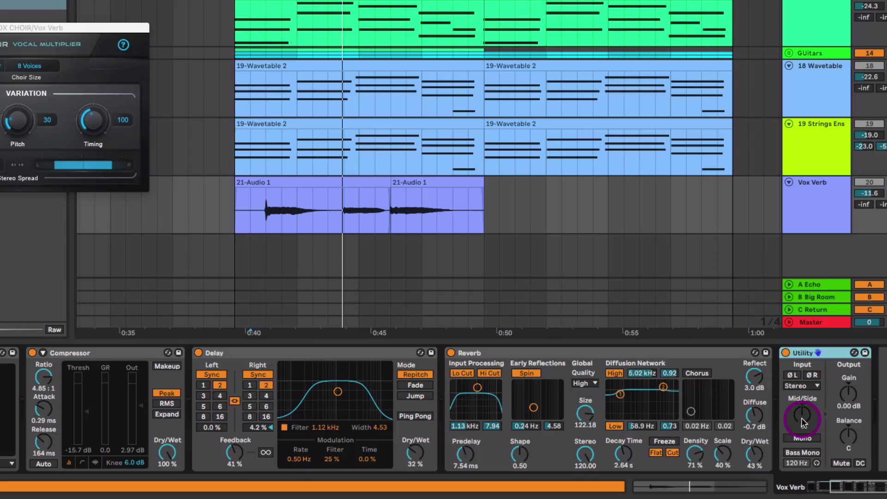
left_click_drag(802, 417, 802, 417)
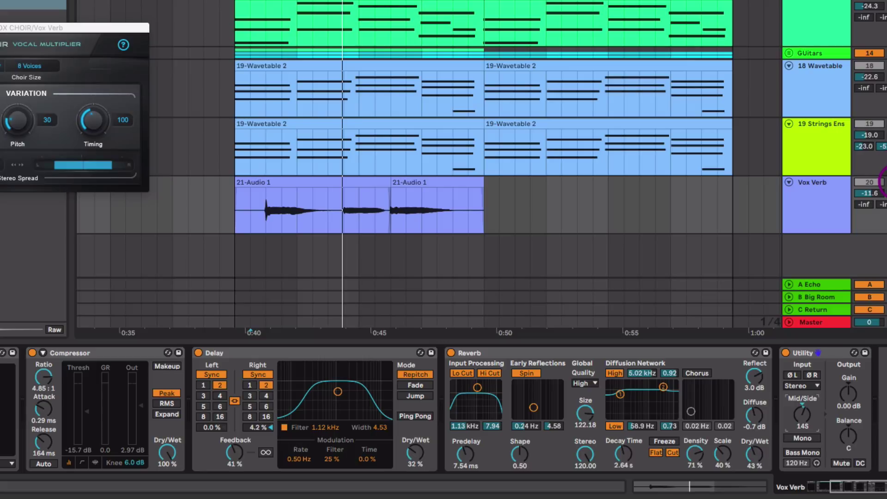
Play the full mix in Session View, set the Vox Verb volume to -11.1 dB, and close the AVOX CHOIR window.
key("Tab")
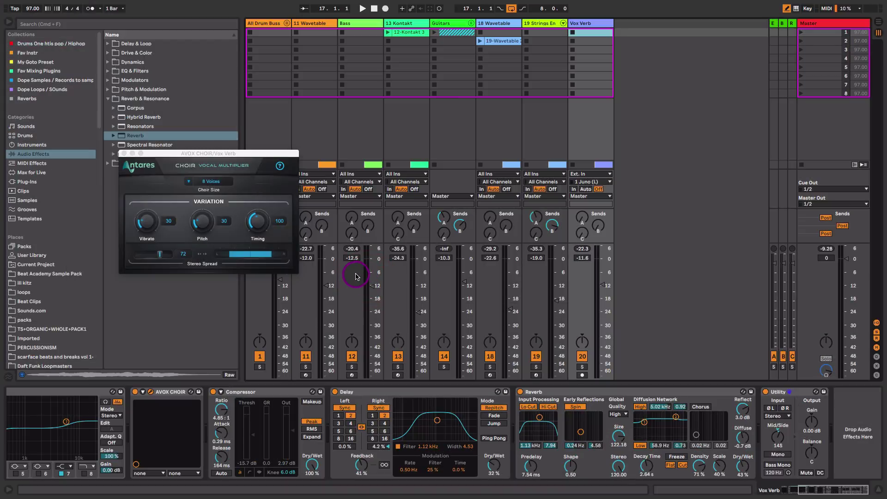
key("space")
left_click_drag(607, 294, 606, 285)
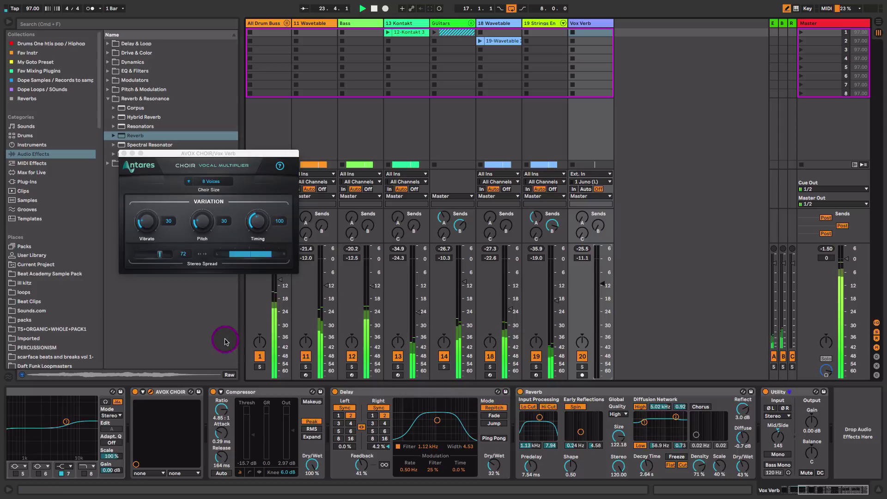
left_click(124, 153)
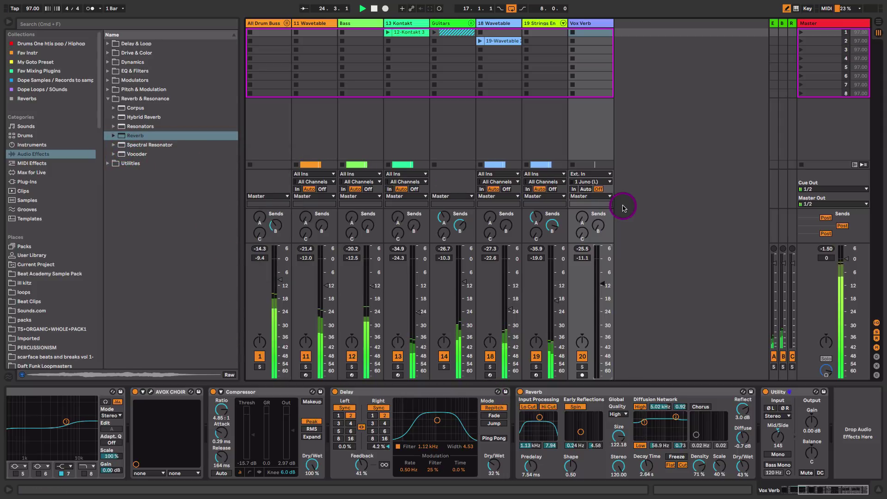
key("space")
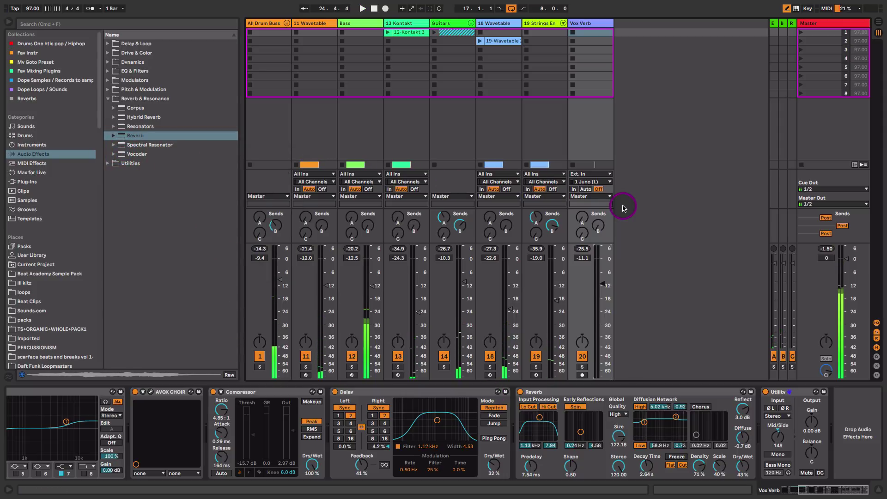